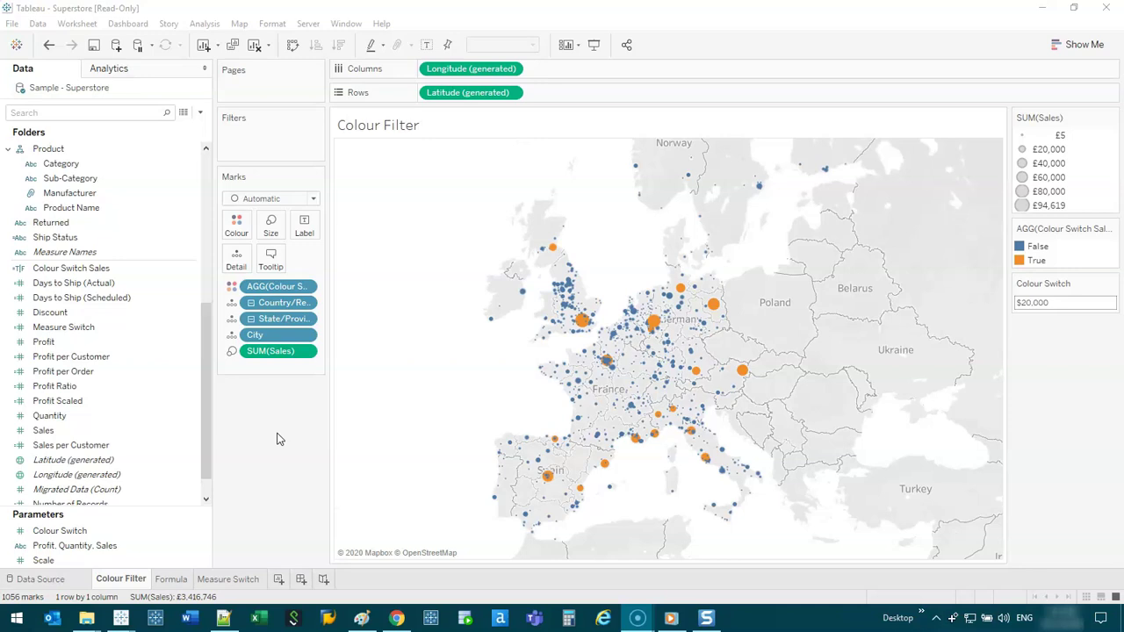
# Step: Create a new worksheet and list the Sub-Category field in its rows
pyautogui.click(279, 579)
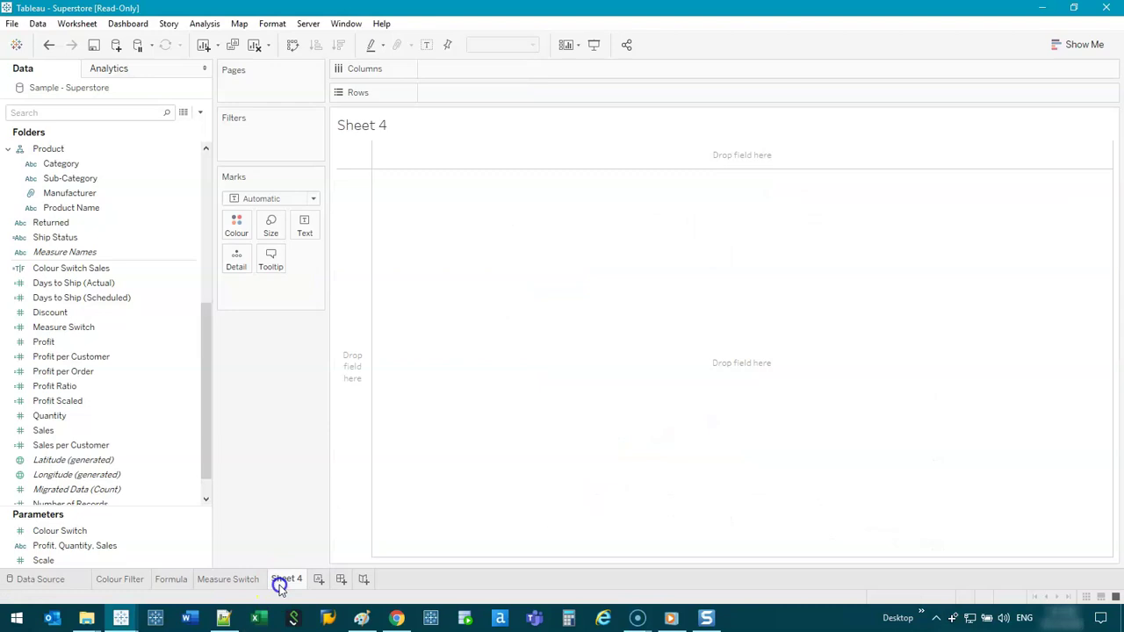
pyautogui.click(216, 354)
pyautogui.click(35, 149)
pyautogui.click(62, 163)
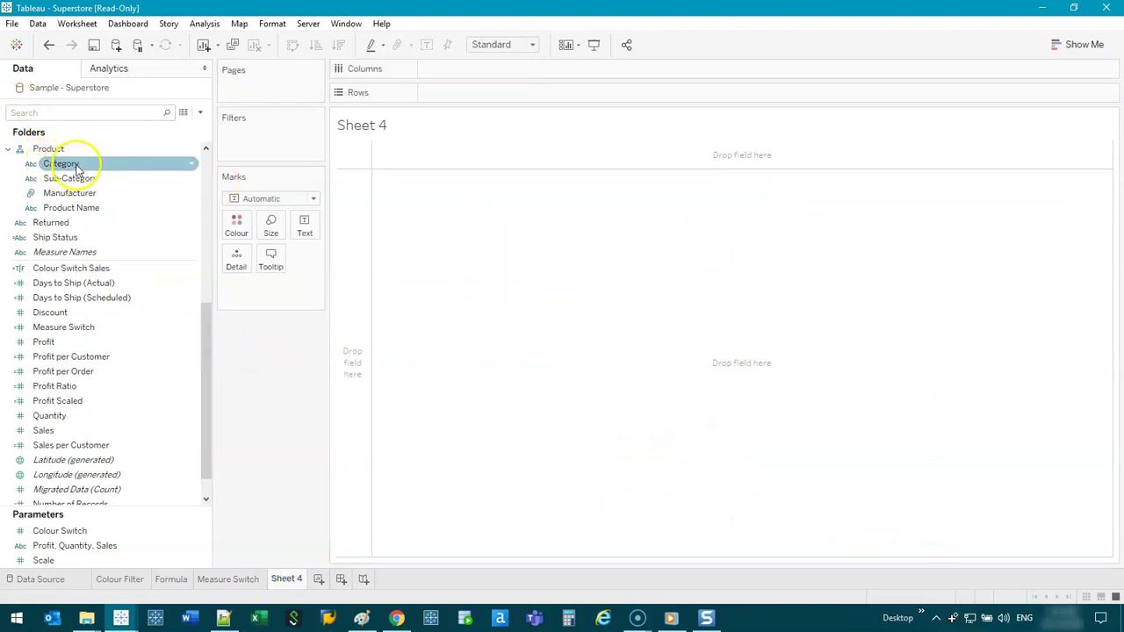
pyautogui.moveTo(76, 169); pyautogui.dragTo(298, 352)
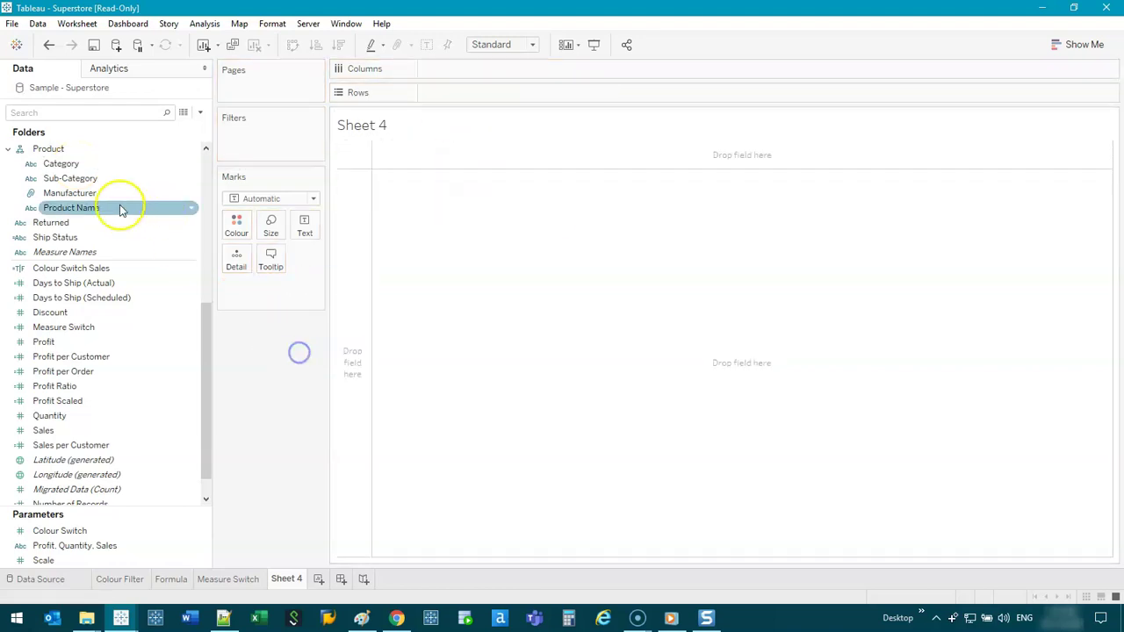
pyautogui.doubleClick(101, 178)
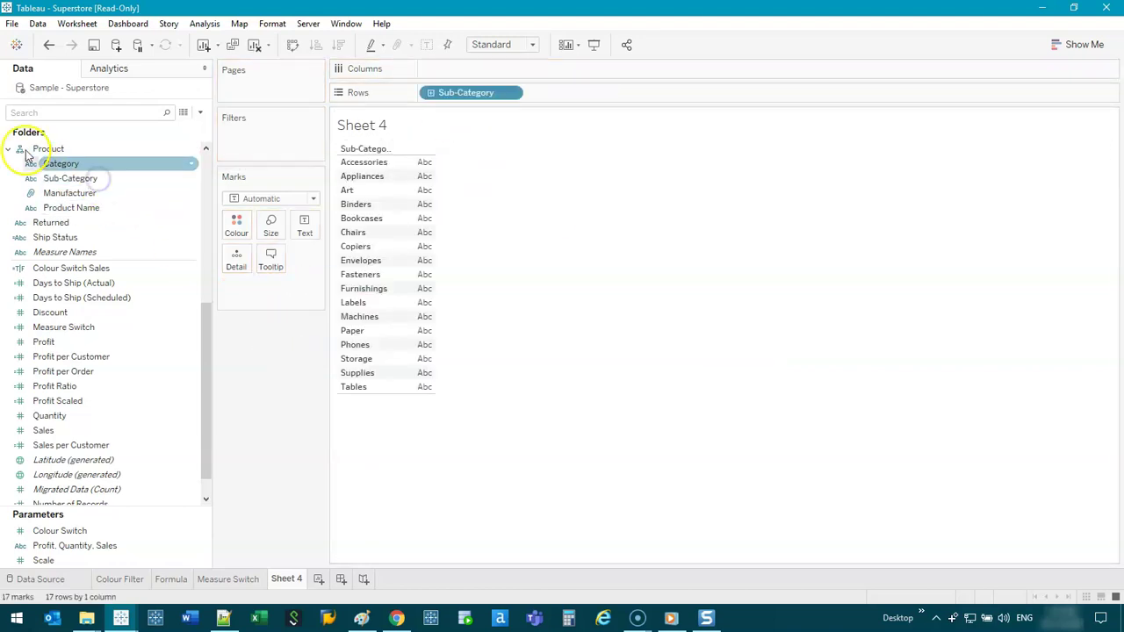
# Step: Plot the sum of Sales in the columns as horizontal bars, sorted by Sales in descending order
pyautogui.doubleClick(44, 431)
pyautogui.moveTo(287, 288); pyautogui.dragTo(529, 76)
pyautogui.click(771, 422)
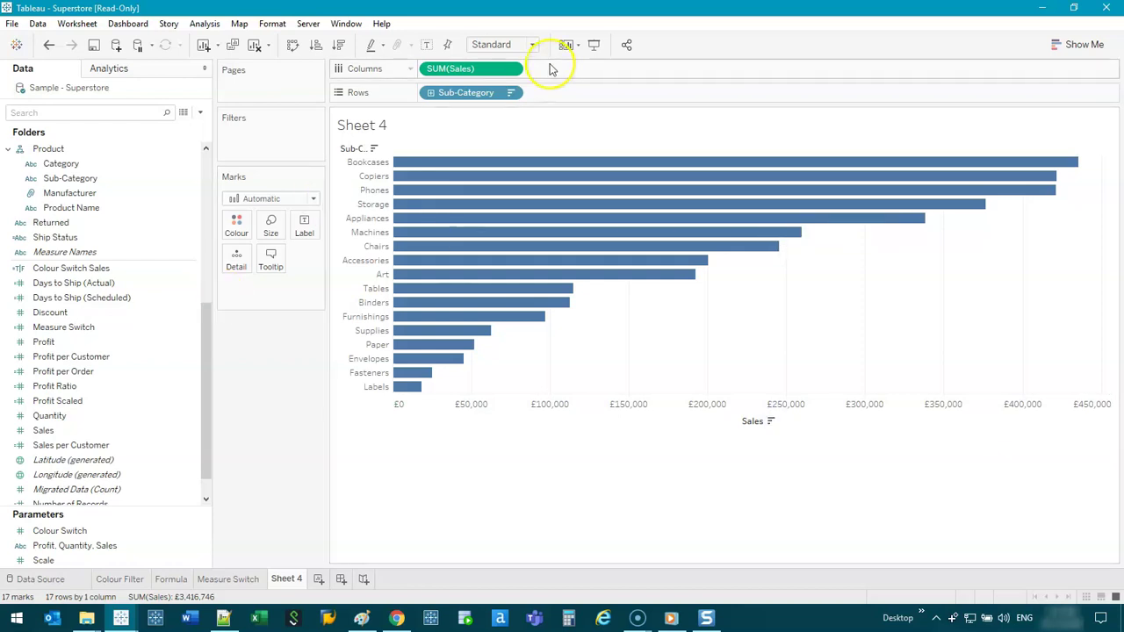
# Step: Hide the Sub-Category field label and the sheet title, with the chart fitted to Entire View
pyautogui.rightClick(349, 149)
pyautogui.click(399, 296)
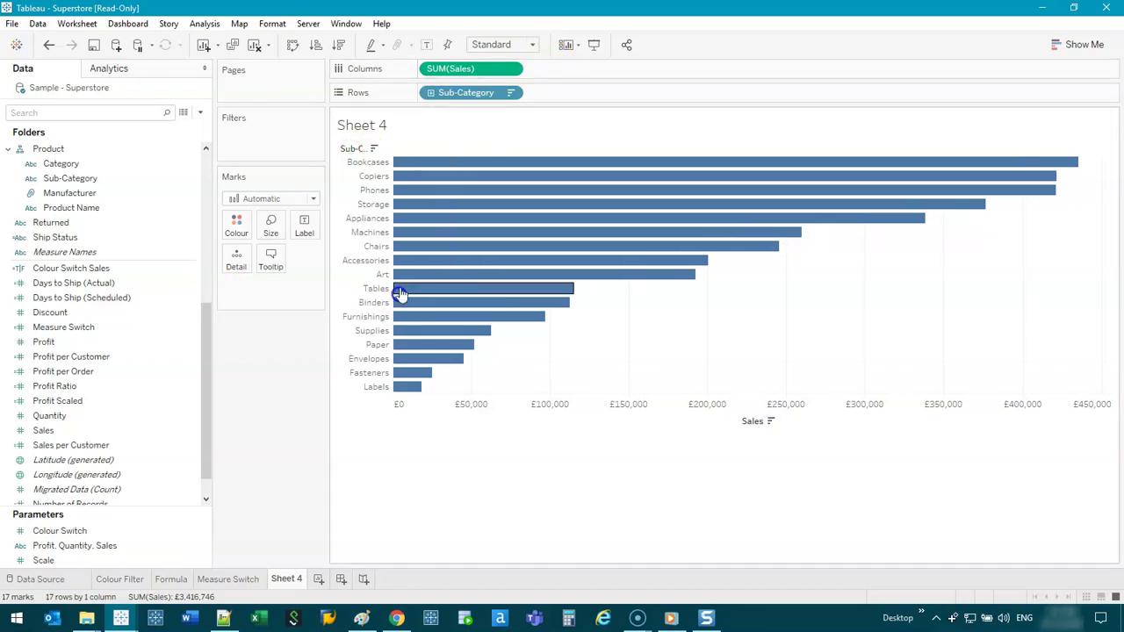
pyautogui.rightClick(357, 125)
pyautogui.click(403, 174)
pyautogui.click(532, 45)
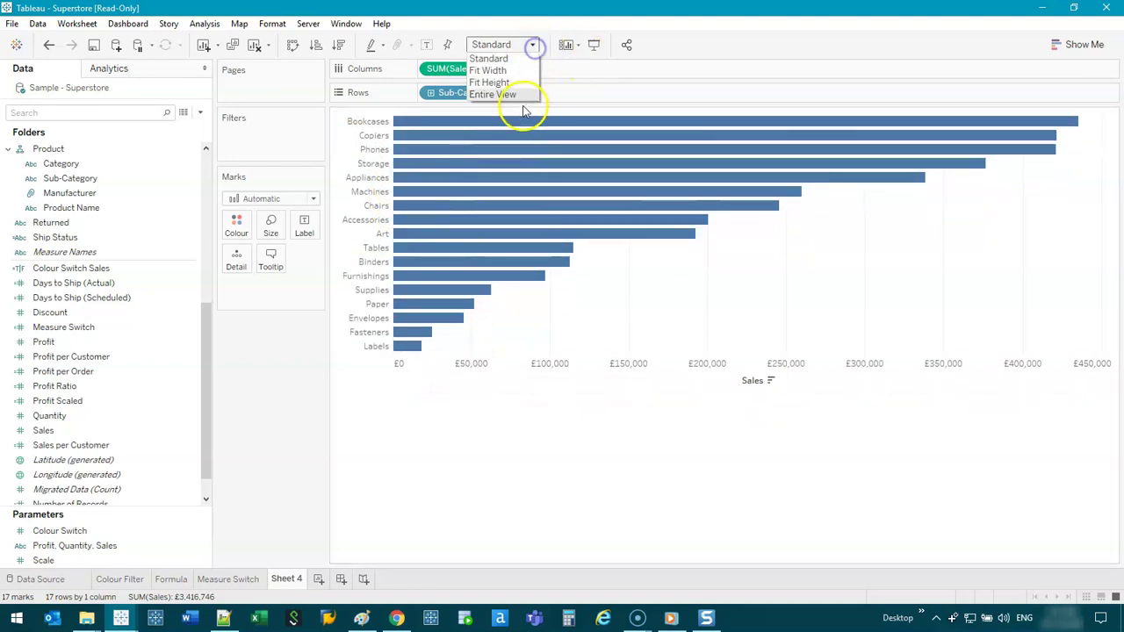
pyautogui.click(516, 94)
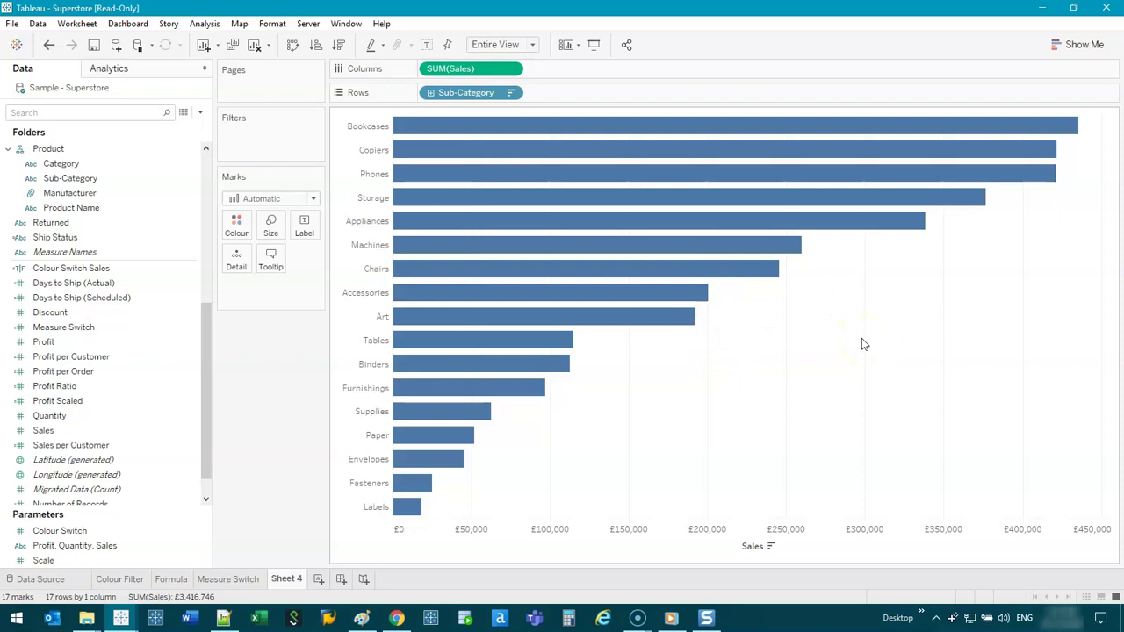
# Step: Select the bars from Bookcases down to Chairs to inspect them, and clear the selection
pyautogui.moveTo(817, 279); pyautogui.dragTo(700, 113)
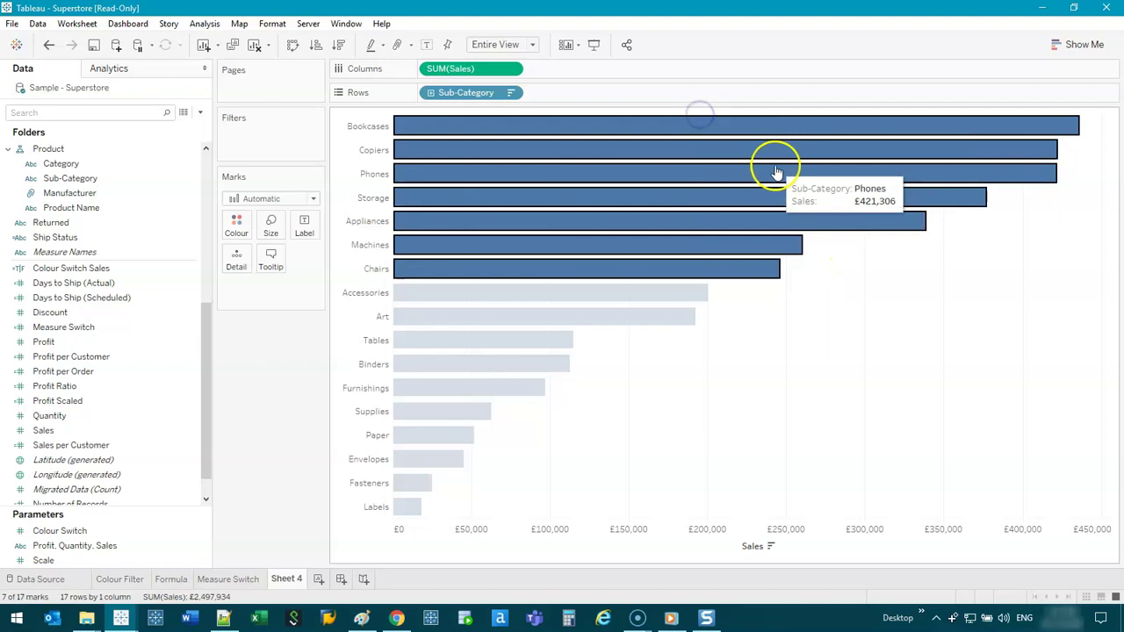
pyautogui.moveTo(778, 170)
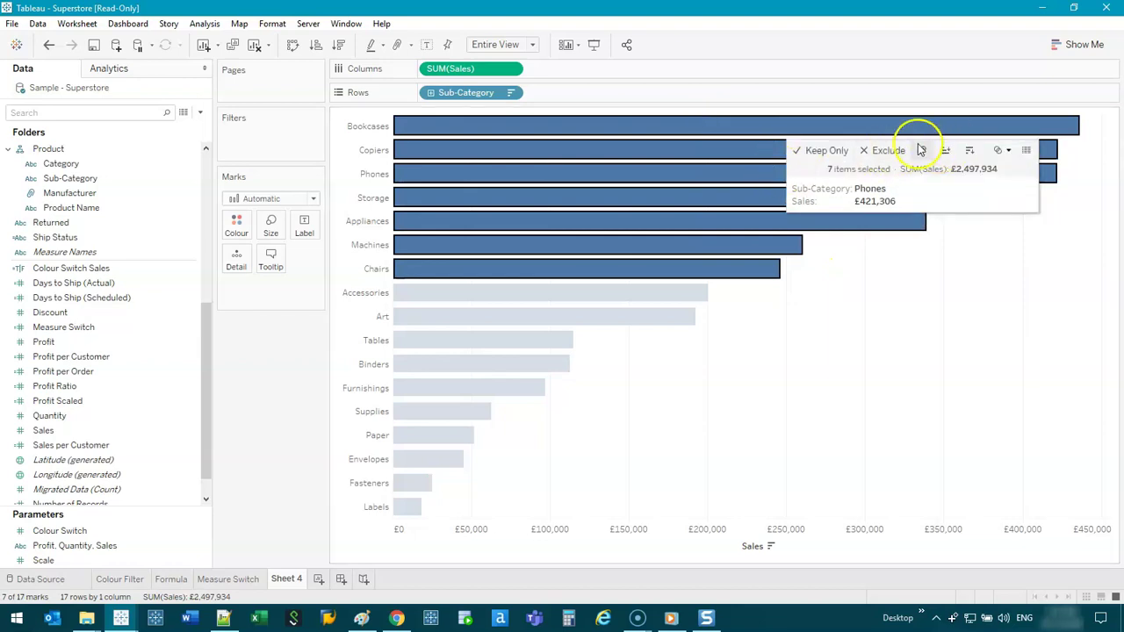
pyautogui.click(866, 385)
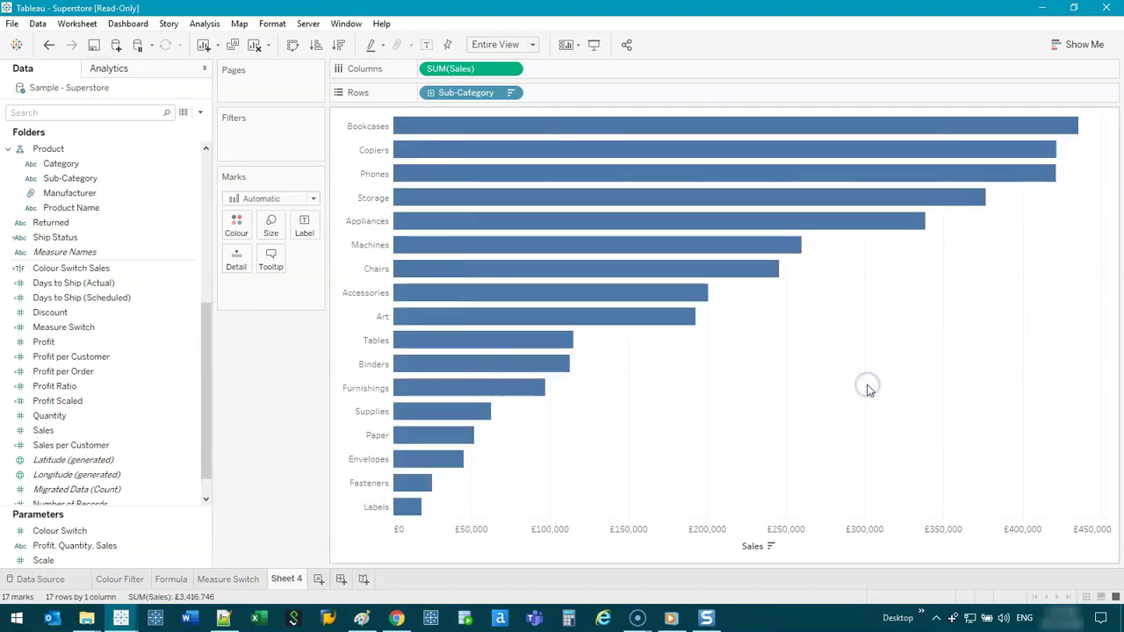
pyautogui.click(815, 375)
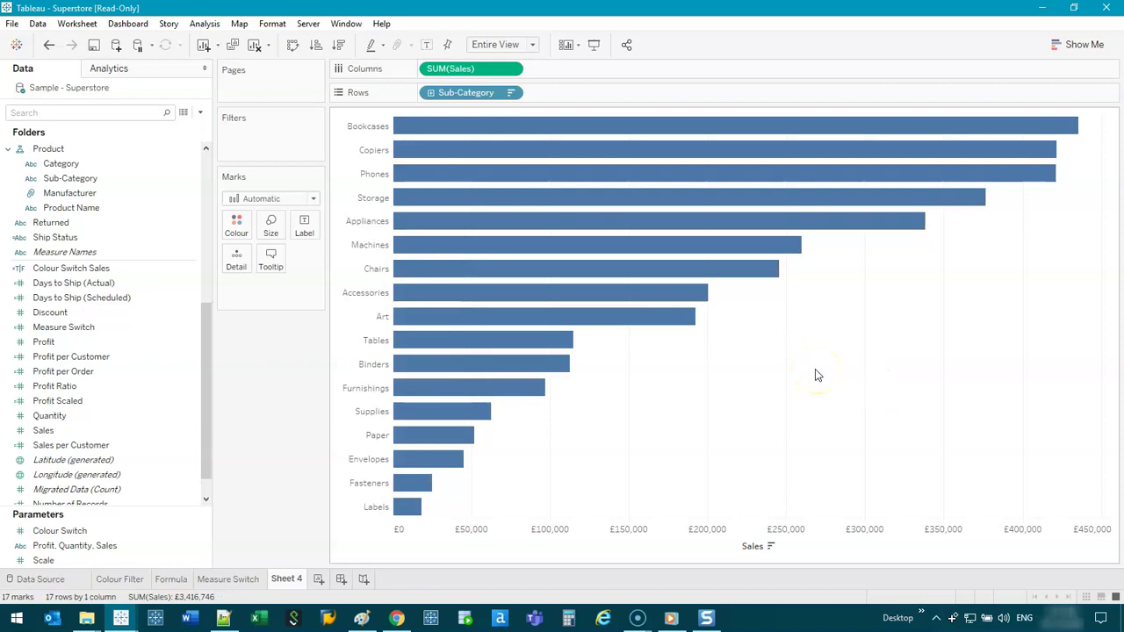
pyautogui.click(836, 326)
pyautogui.moveTo(841, 298); pyautogui.dragTo(799, 397)
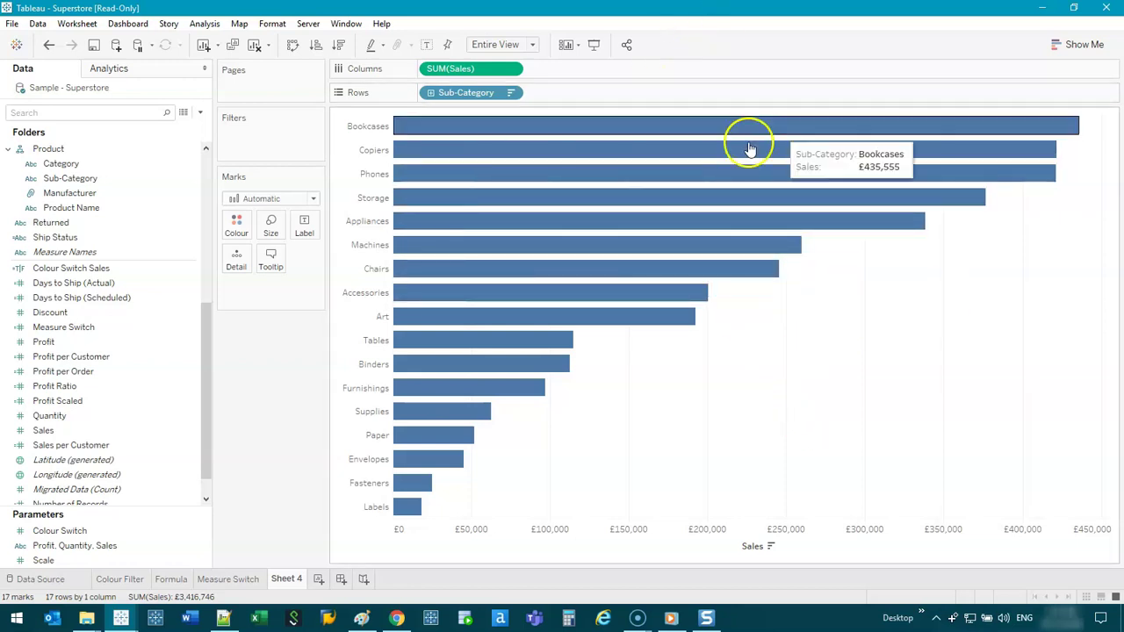
# Step: Start a new calculated field named Sales Test 1 with the prefilled Profit per Order formula removed
pyautogui.click(194, 372)
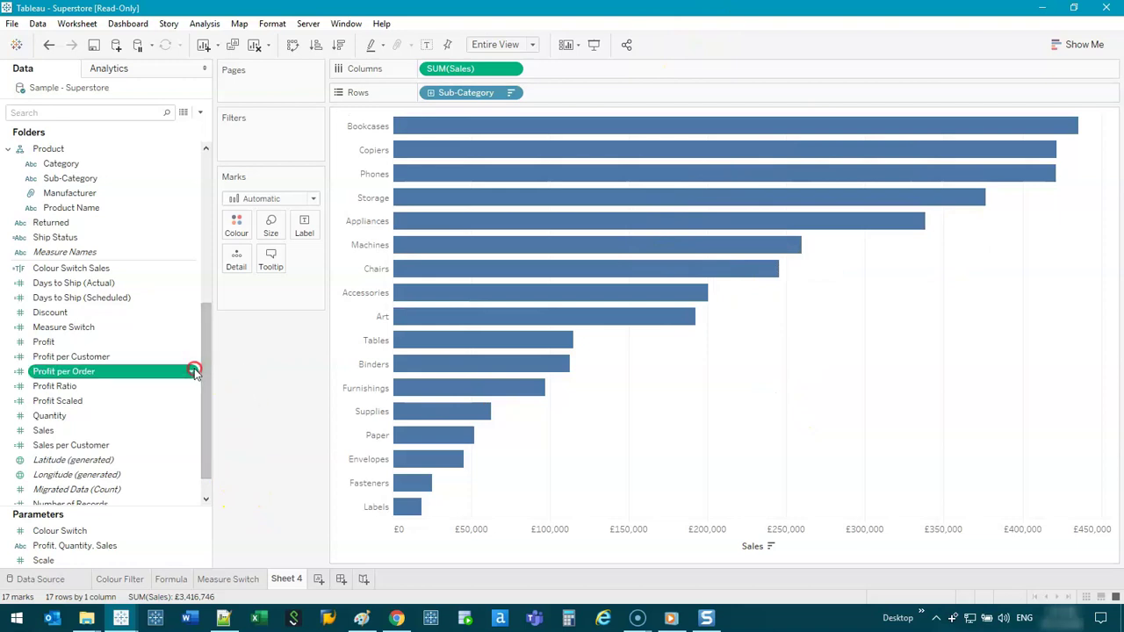
pyautogui.click(194, 372)
pyautogui.moveTo(295, 216)
pyautogui.click(360, 216)
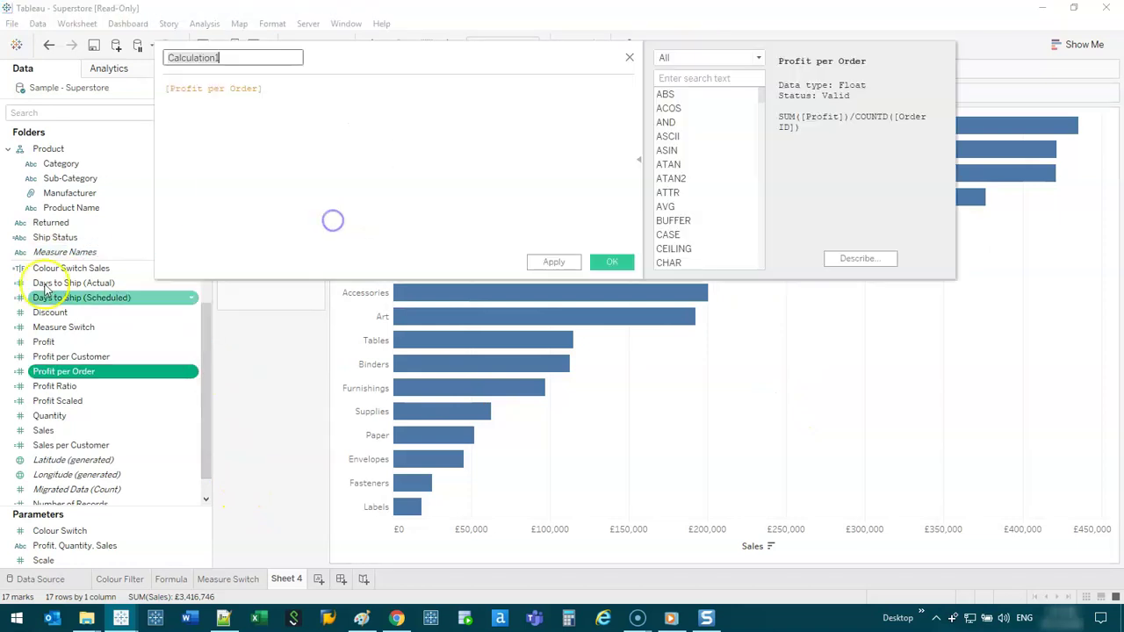
pyautogui.press('BackSpace')
pyautogui.moveTo(600, 58); pyautogui.dragTo(680, 209)
pyautogui.doubleClick(293, 207)
pyautogui.write('Sa')
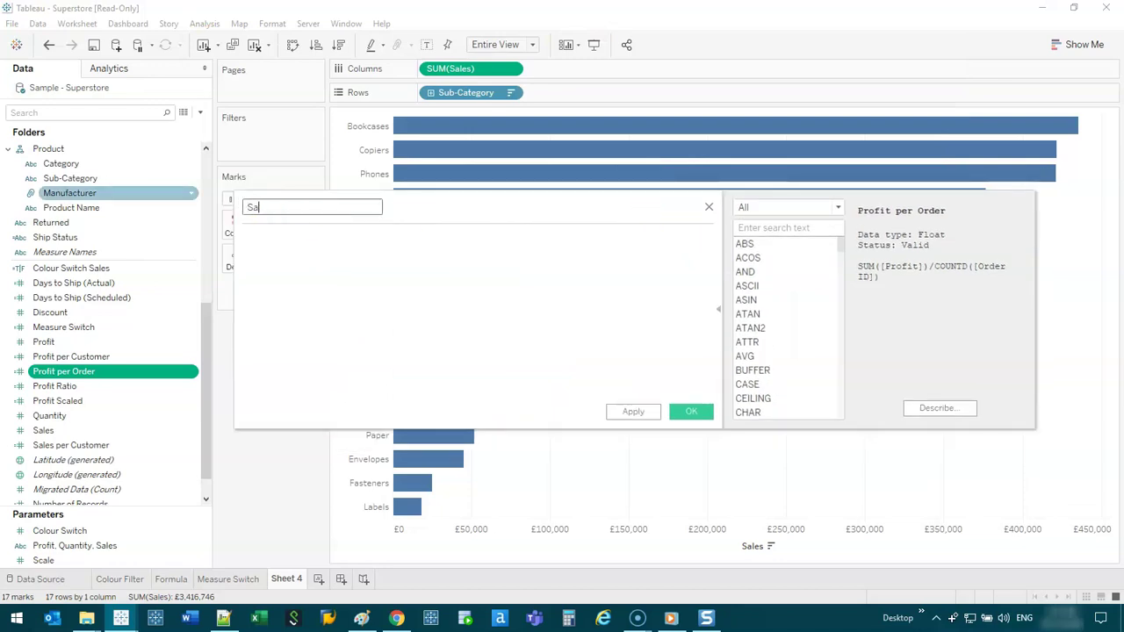
pyautogui.write('les Test 1')
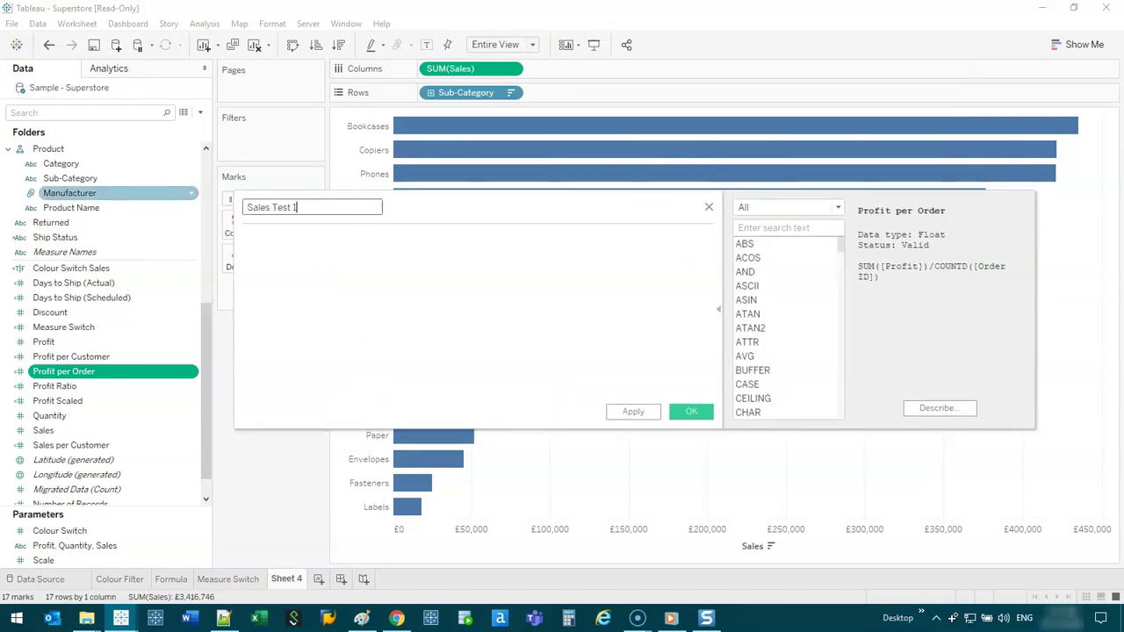
# Step: Define the Sales Test 1 formula as SUM([Sales]) >= 200000 and save the calculated field
pyautogui.click(351, 256)
pyautogui.moveTo(502, 191); pyautogui.dragTo(516, 264)
pyautogui.moveTo(43, 431); pyautogui.dragTo(429, 323)
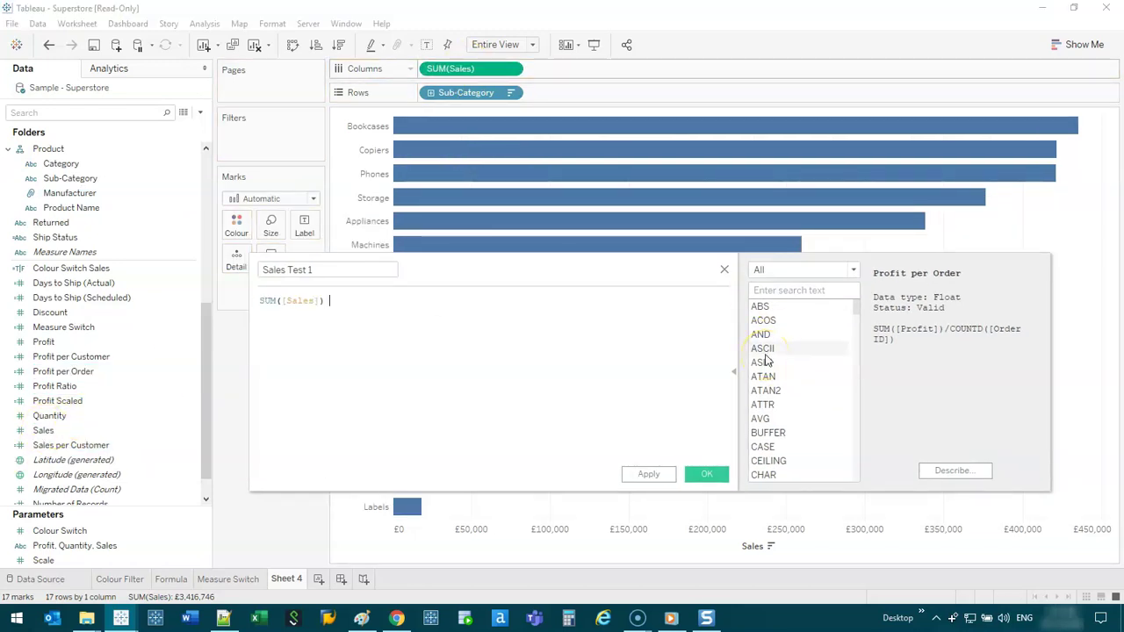
pyautogui.moveTo(561, 271); pyautogui.dragTo(499, 251)
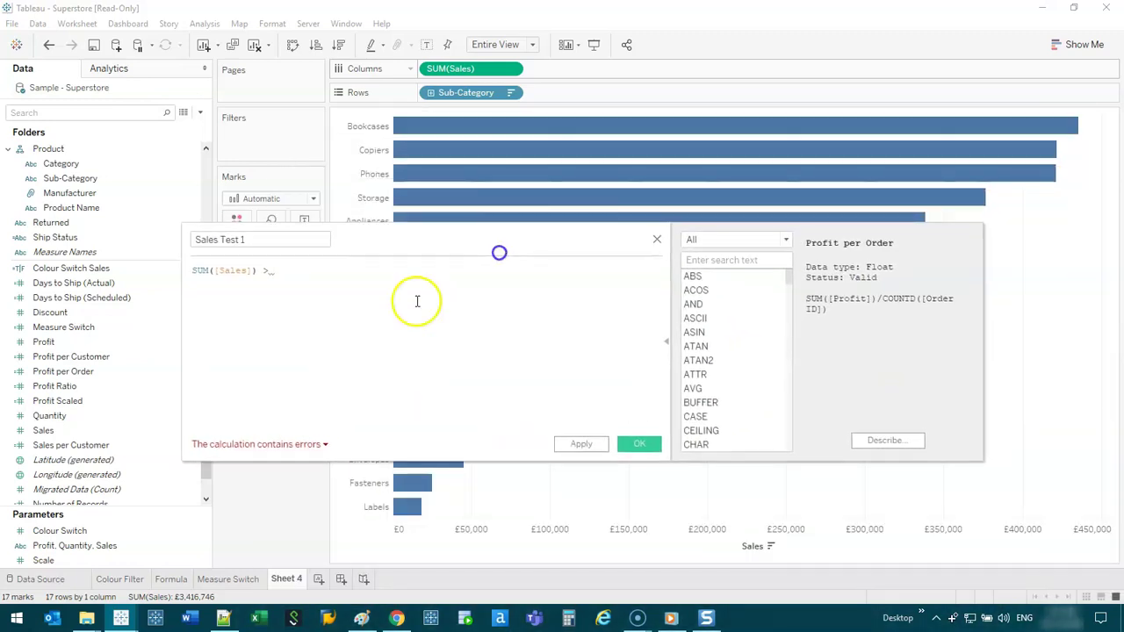
pyautogui.press('BackSpace')
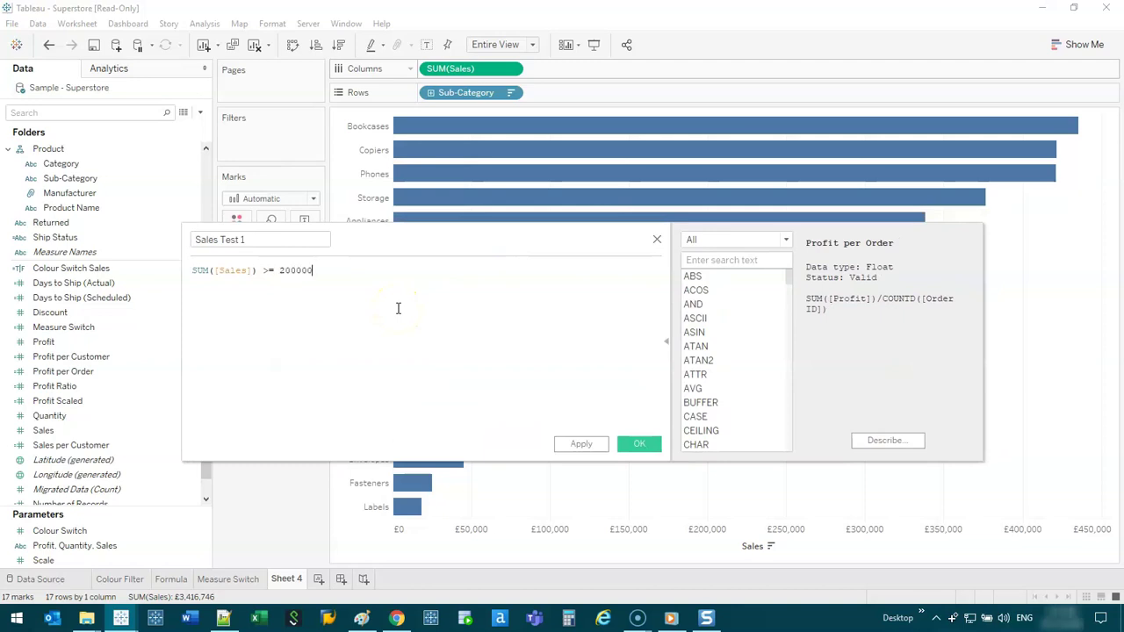
pyautogui.click(653, 448)
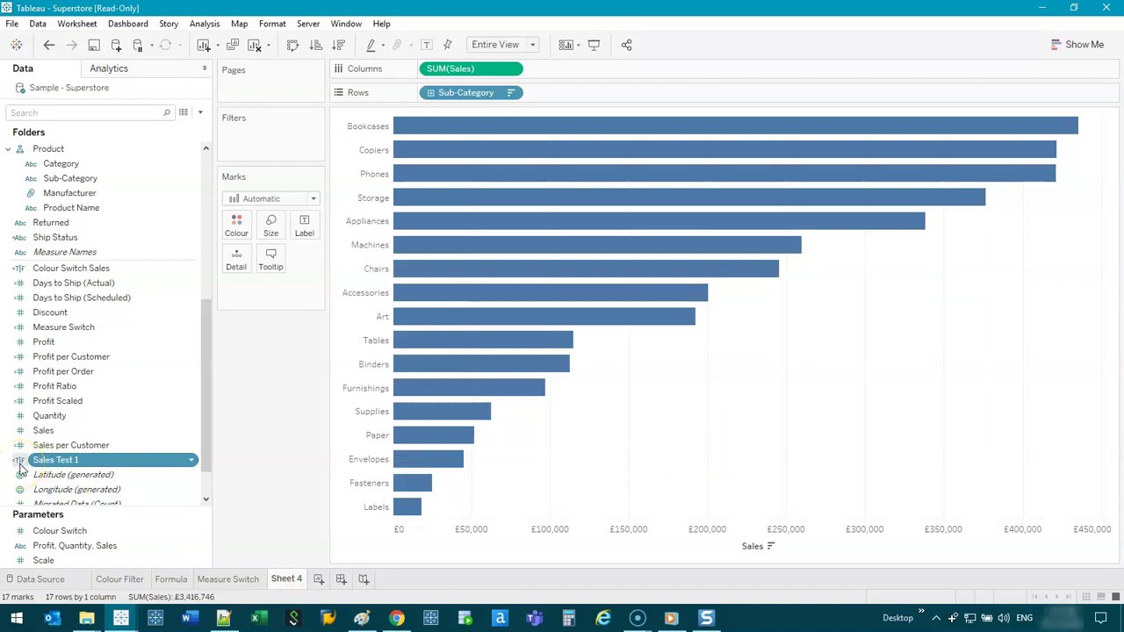
# Step: Colour the sub-category bars by the Sales Test 1 field
pyautogui.moveTo(88, 468); pyautogui.dragTo(244, 230)
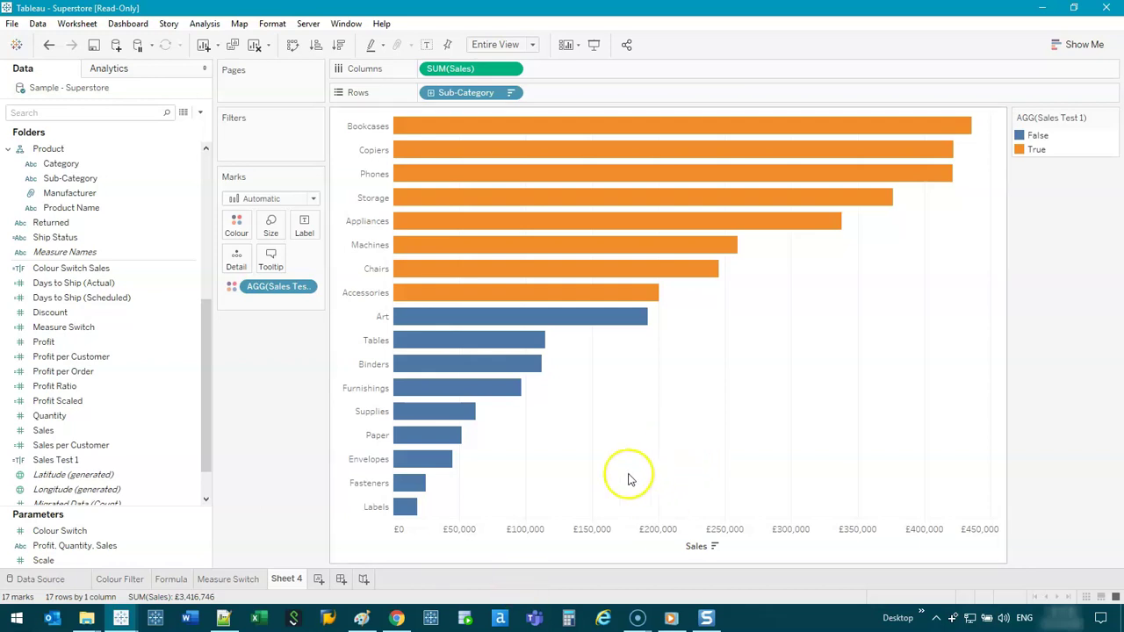
pyautogui.click(124, 243)
# Step: Edit the Sales Test 1 calculation so that its sales threshold is 150000, and save it
pyautogui.click(147, 463)
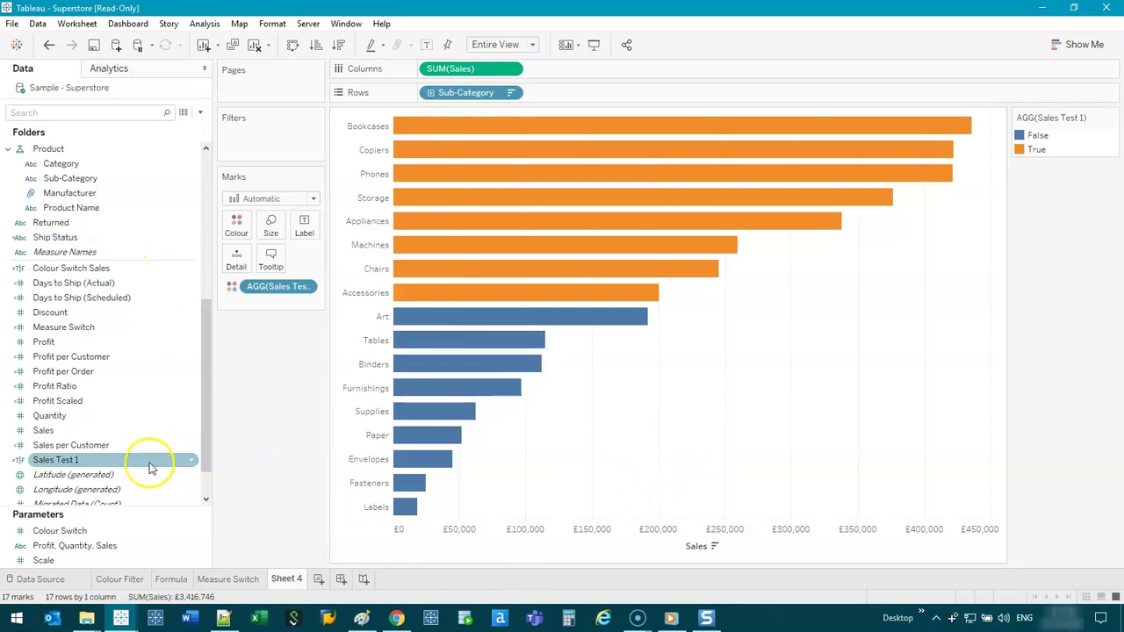
pyautogui.rightClick(144, 463)
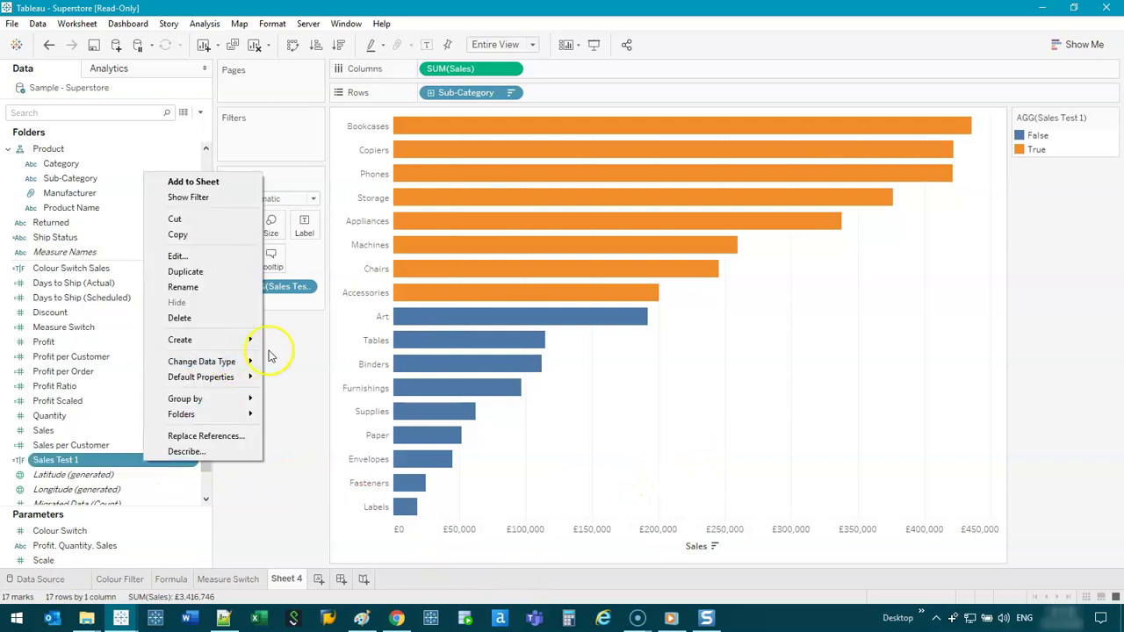
pyautogui.click(225, 255)
pyautogui.click(282, 272)
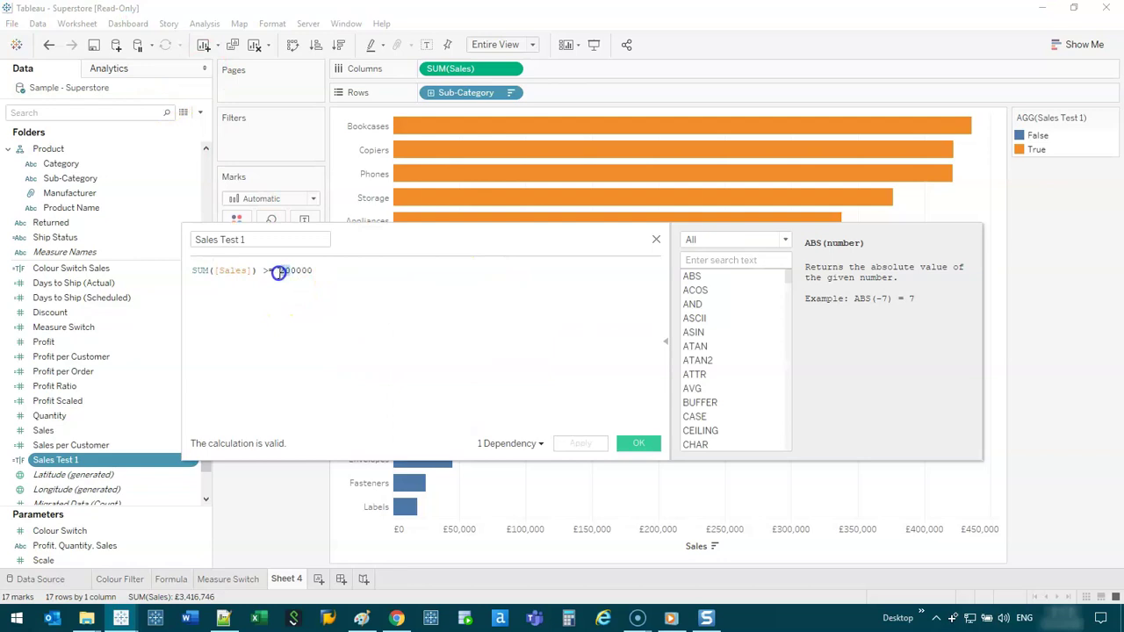
pyautogui.press('BackSpace')
pyautogui.write('15')
pyautogui.press('Delete')
pyautogui.click(641, 443)
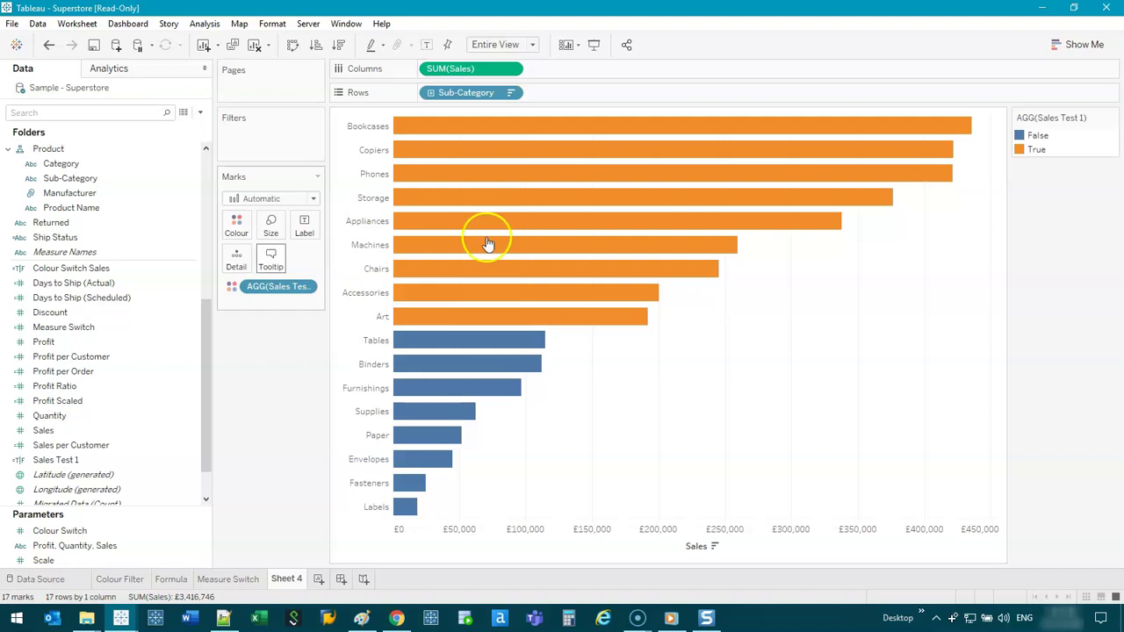
pyautogui.rightClick(87, 459)
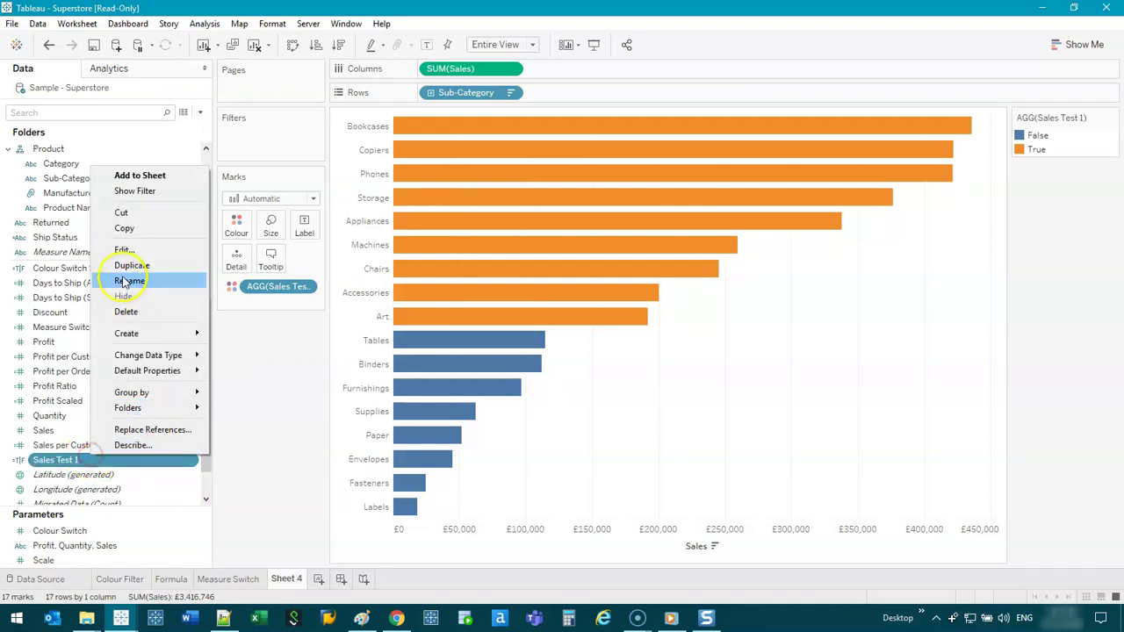
pyautogui.click(268, 440)
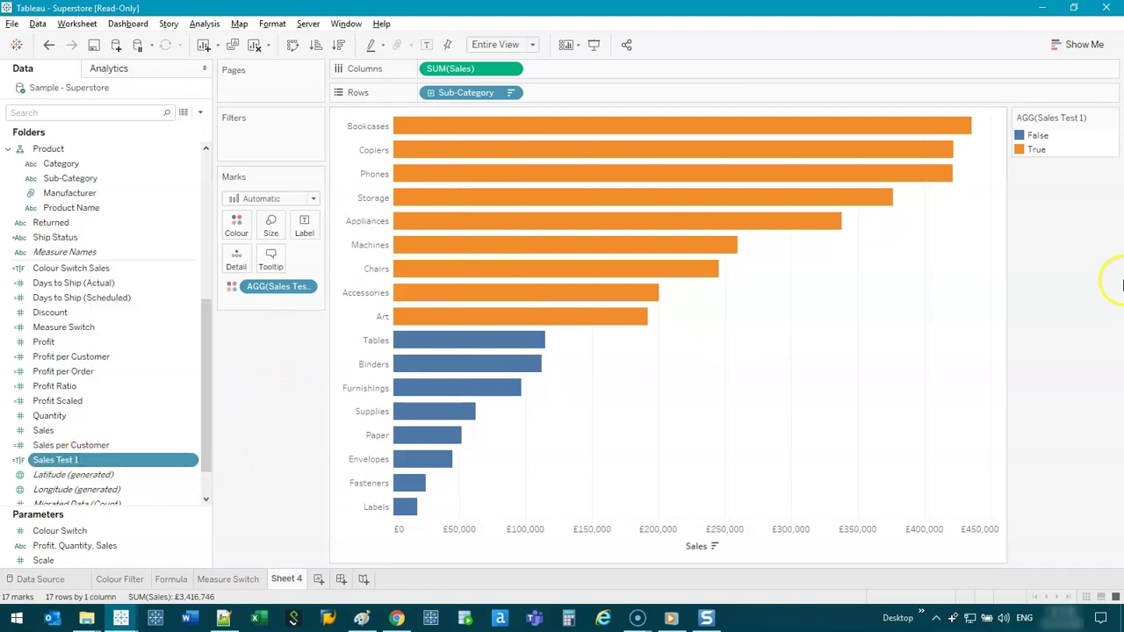
pyautogui.moveTo(1114, 164)
pyautogui.mouseDown()
pyautogui.moveTo(1020, 159)
pyautogui.moveTo(1032, 198)
pyautogui.moveTo(1120, 201)
pyautogui.moveTo(1098, 160)
pyautogui.mouseUp()
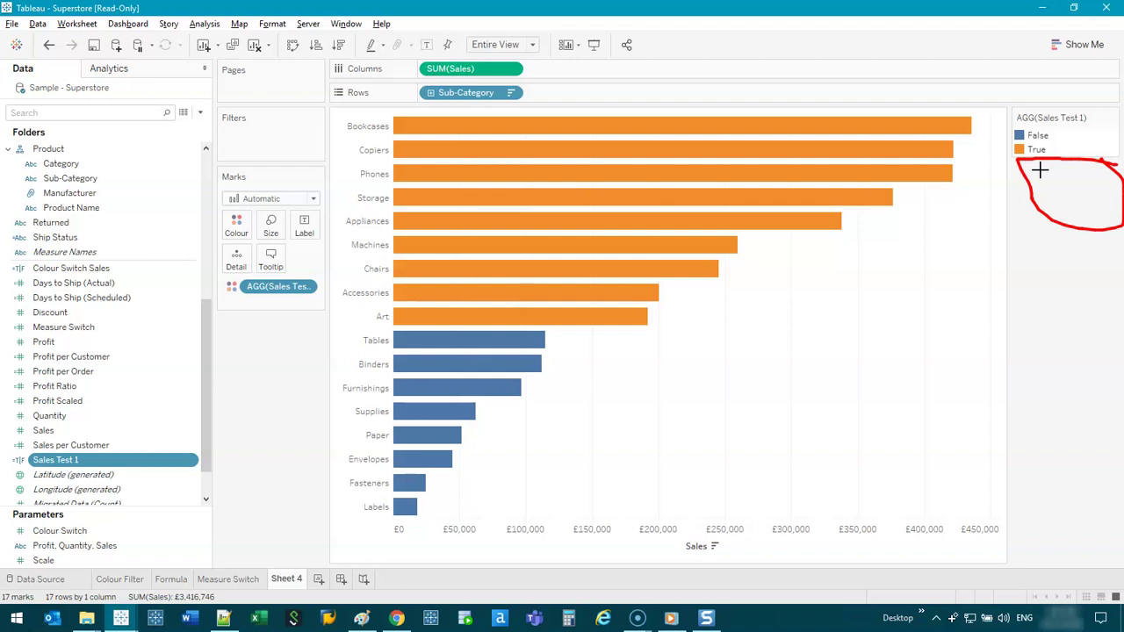
pyautogui.press('Escape')
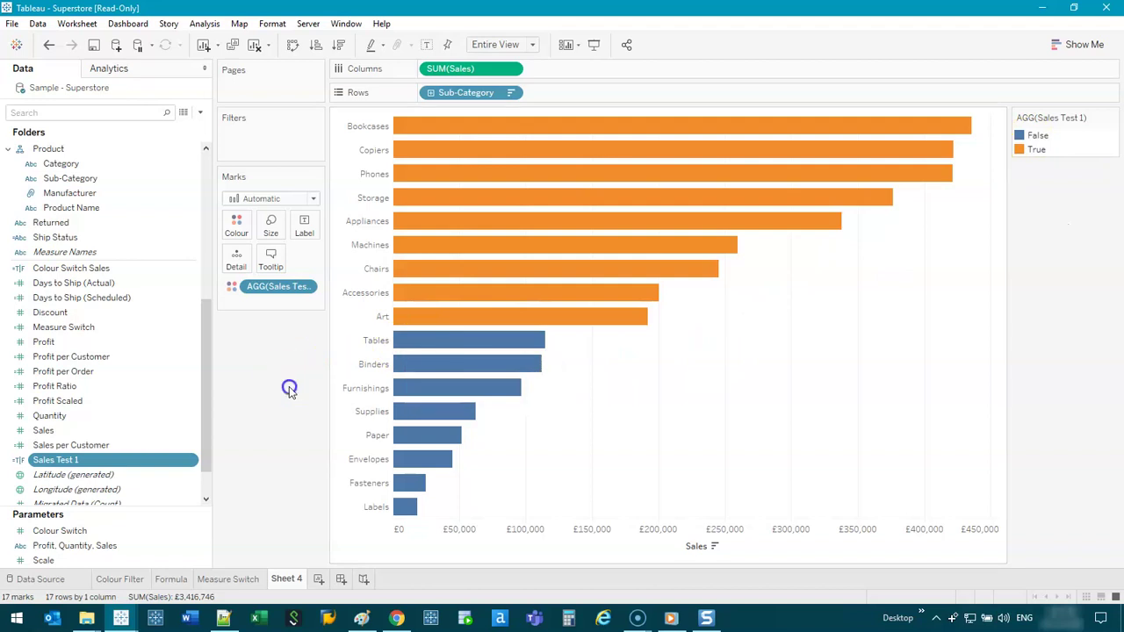
# Step: Open the Sales Test 1 calculation, examine its hard-coded sales threshold, and close the editor
pyautogui.rightClick(110, 462)
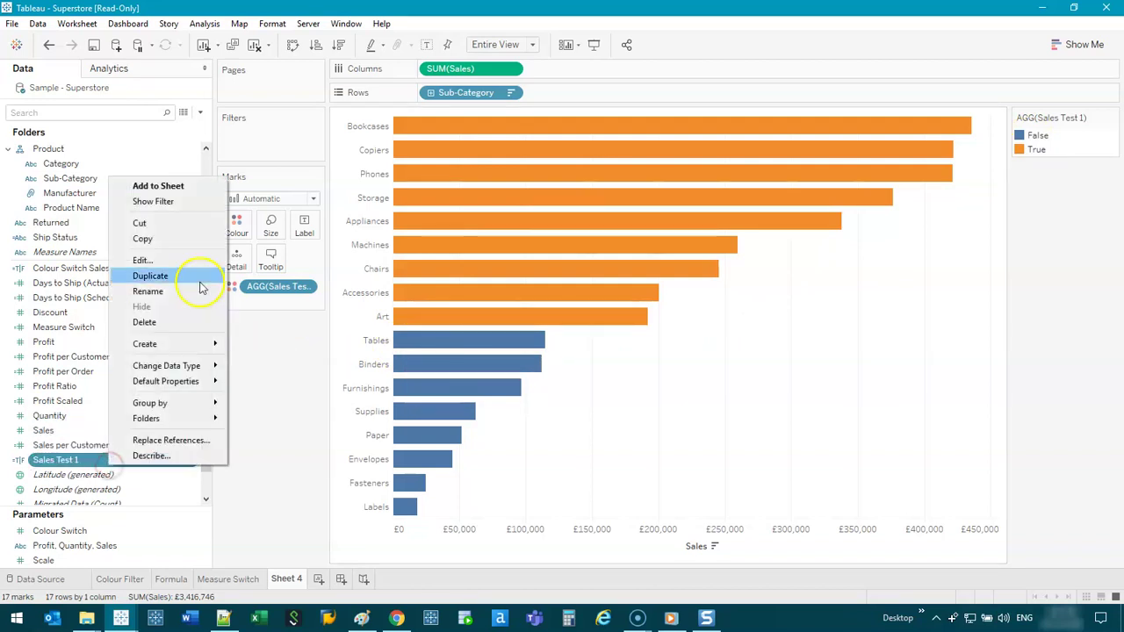
pyautogui.click(176, 261)
pyautogui.moveTo(321, 270); pyautogui.dragTo(282, 271)
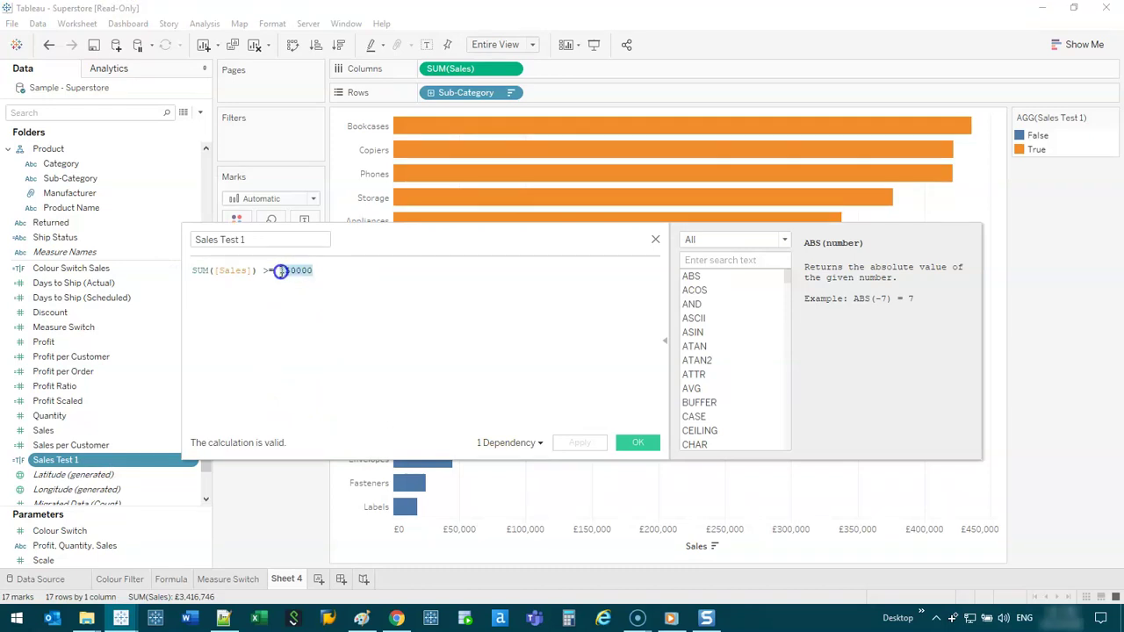
pyautogui.click(654, 239)
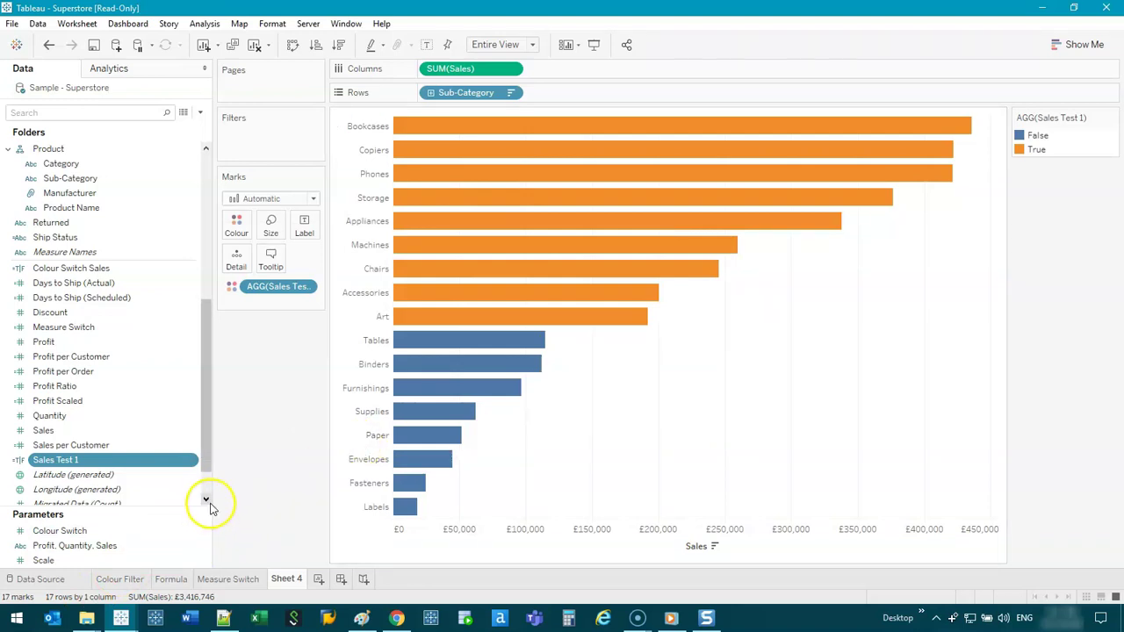
# Step: Create a Float parameter from the Sales Test 1 field with all values allowed and a current value of 200000
pyautogui.rightClick(151, 461)
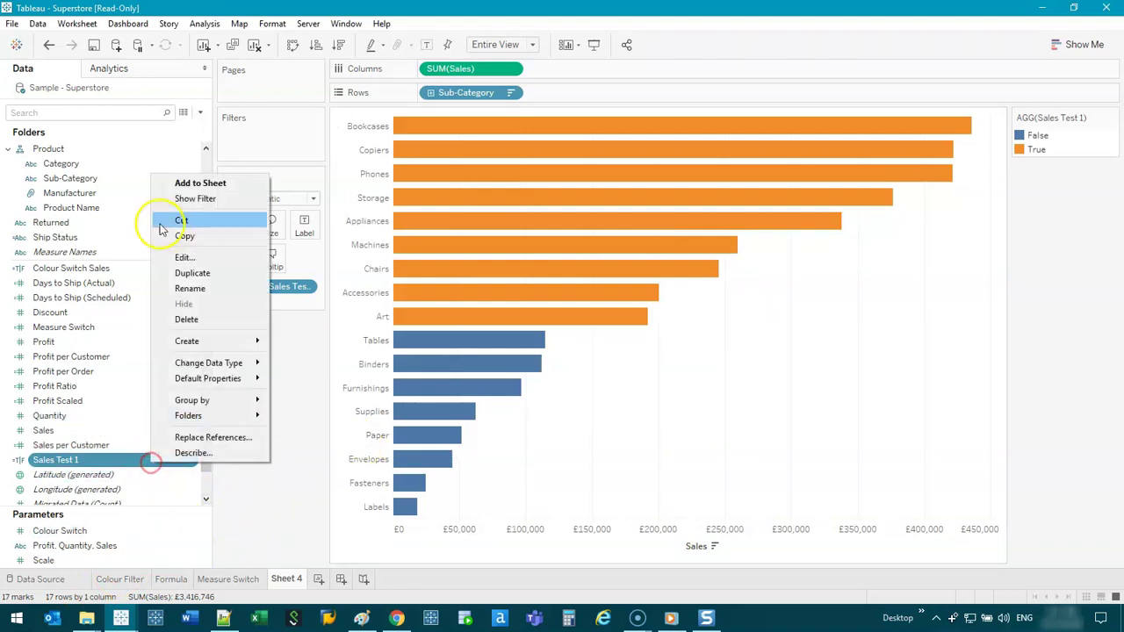
pyautogui.moveTo(204, 346)
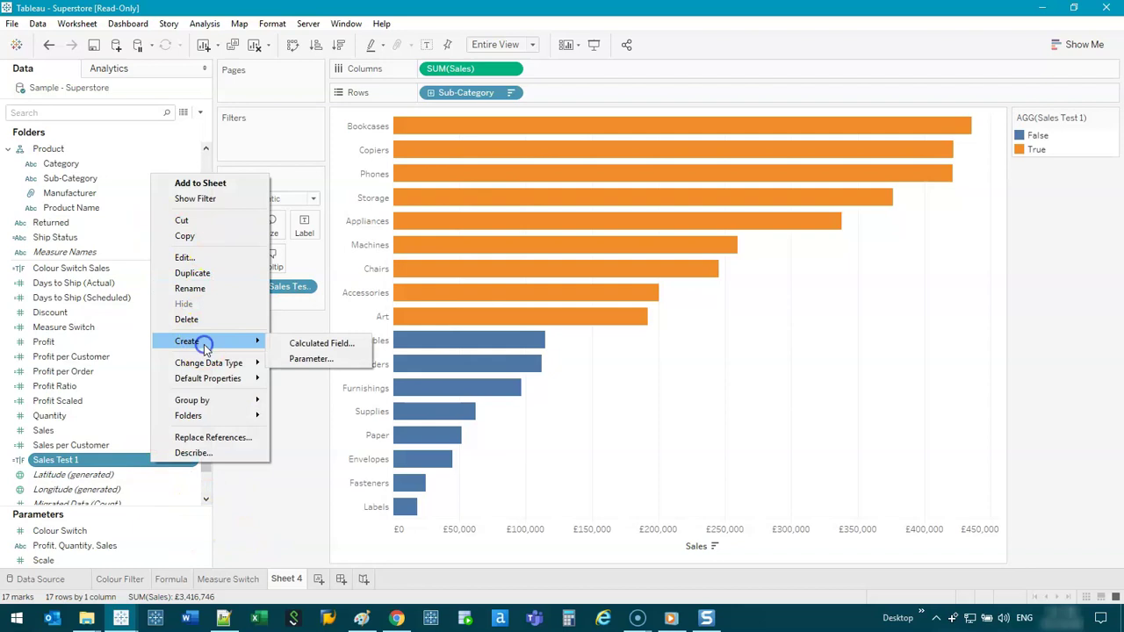
pyautogui.click(338, 361)
pyautogui.click(595, 243)
pyautogui.click(512, 255)
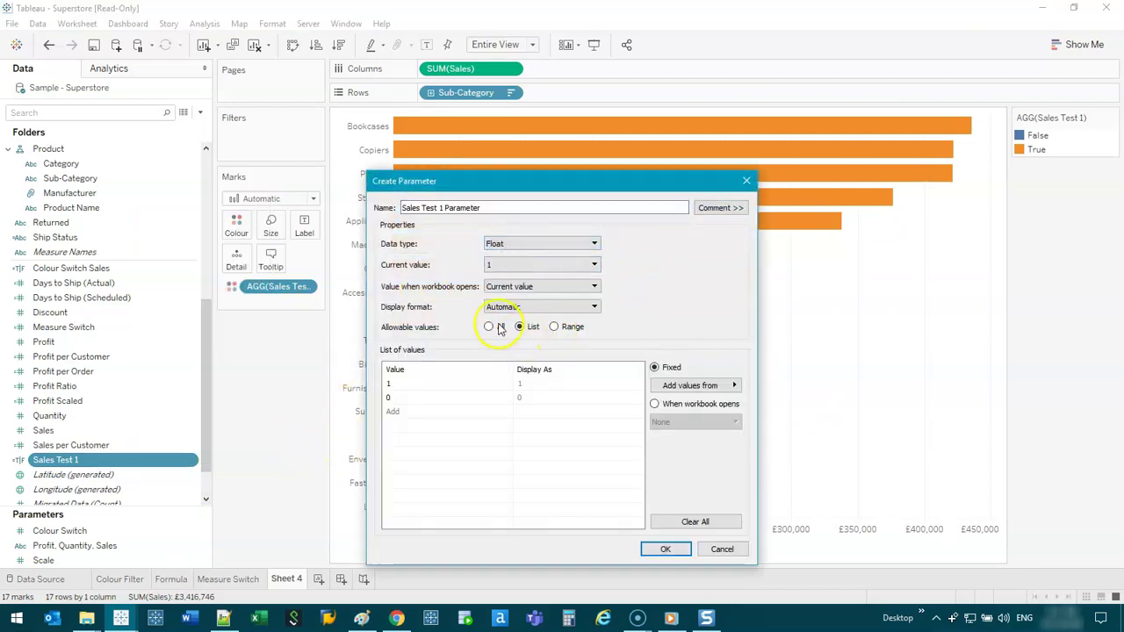
pyautogui.click(489, 326)
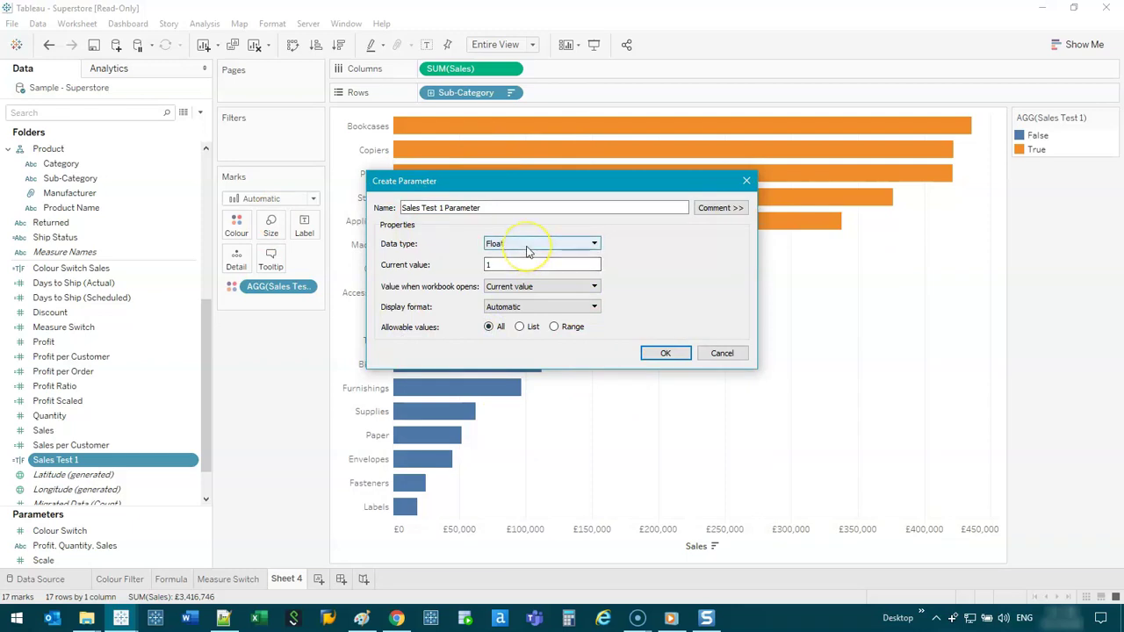
pyautogui.click(509, 265)
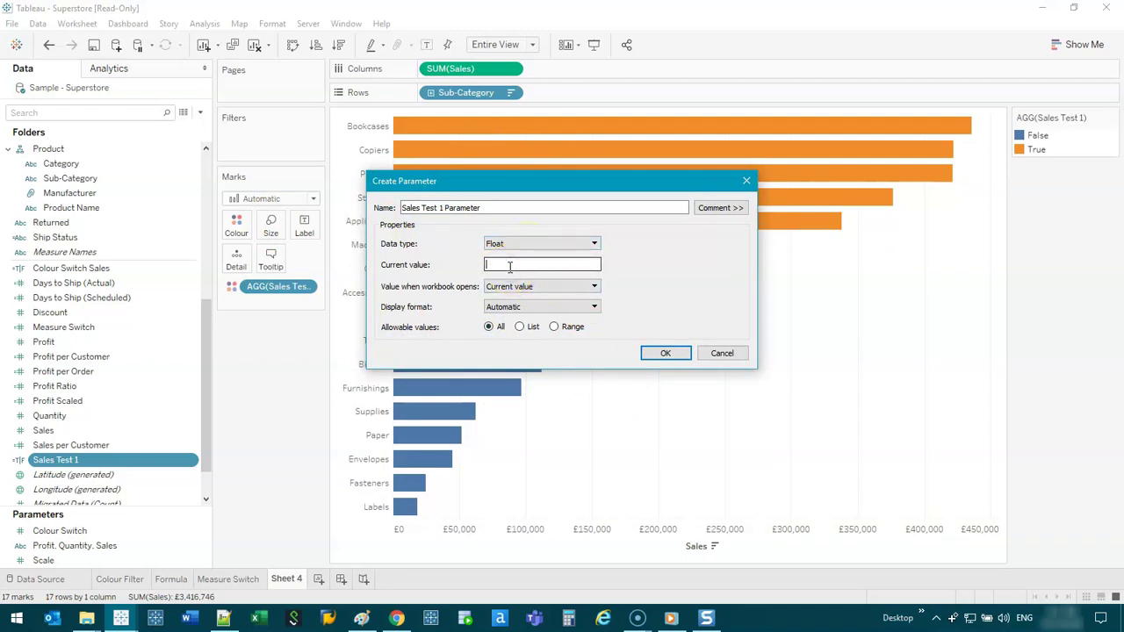
pyautogui.write('200000')
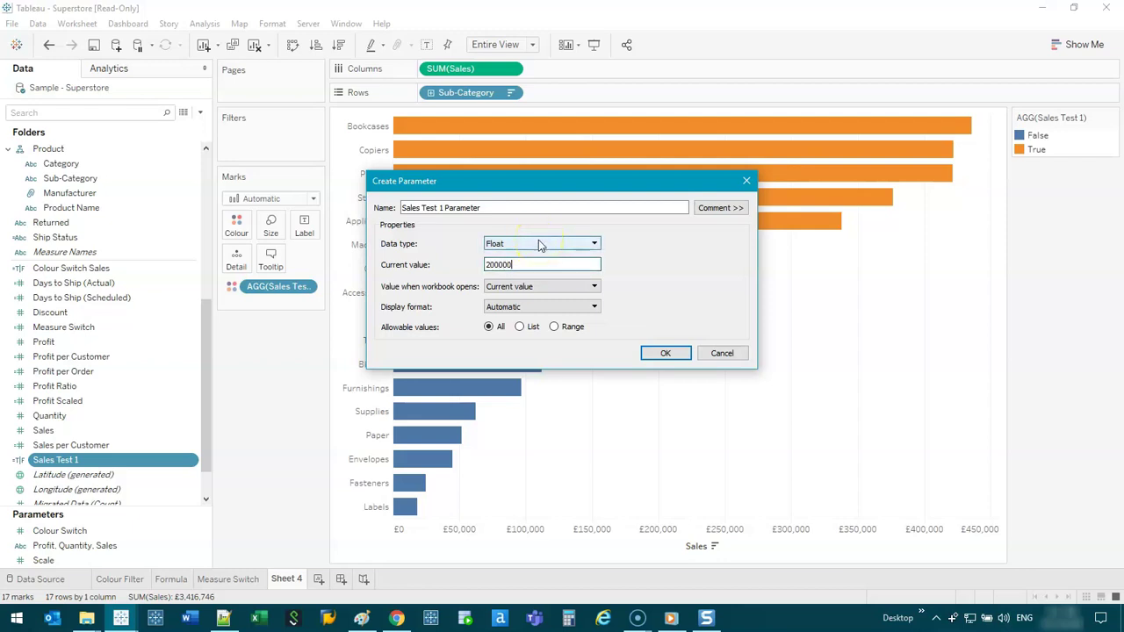
pyautogui.click(488, 328)
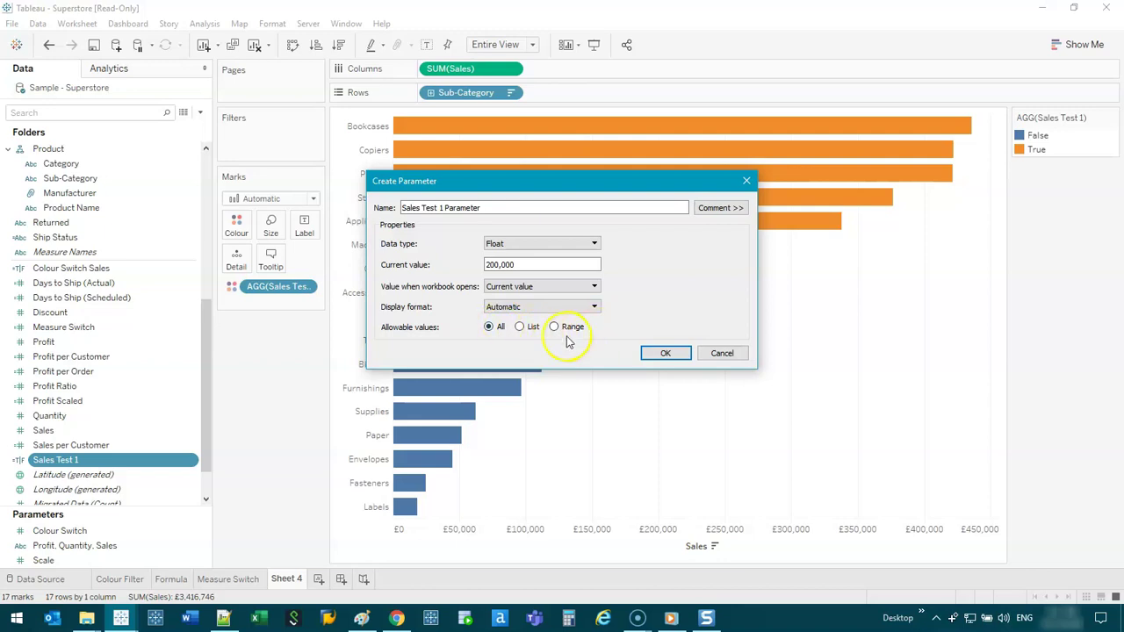
pyautogui.click(666, 353)
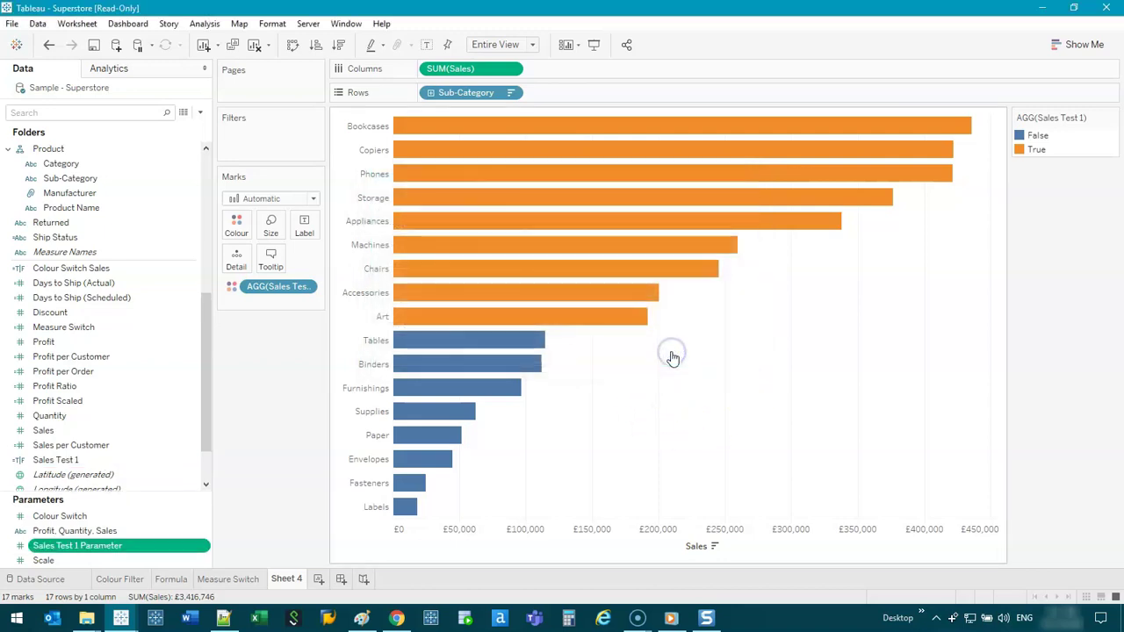
# Step: Edit the Sales Test 1 calculation to replace its hard-coded threshold with the Sales Test 1 Parameter, and save it
pyautogui.rightClick(88, 460)
pyautogui.click(175, 256)
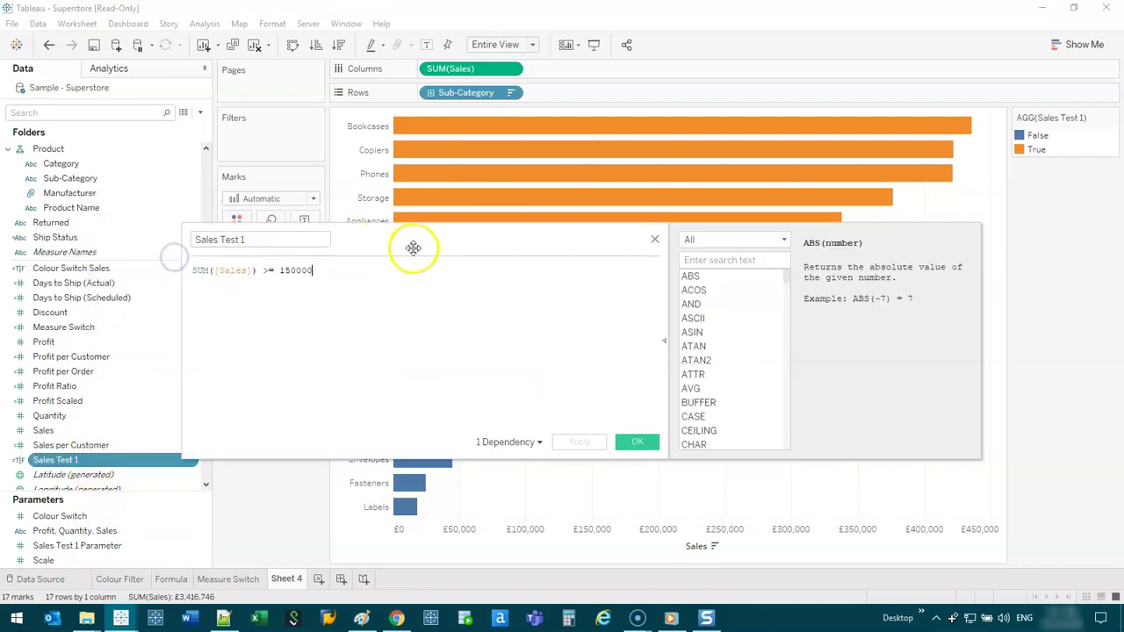
pyautogui.moveTo(409, 246); pyautogui.dragTo(454, 213)
pyautogui.doubleClick(344, 236)
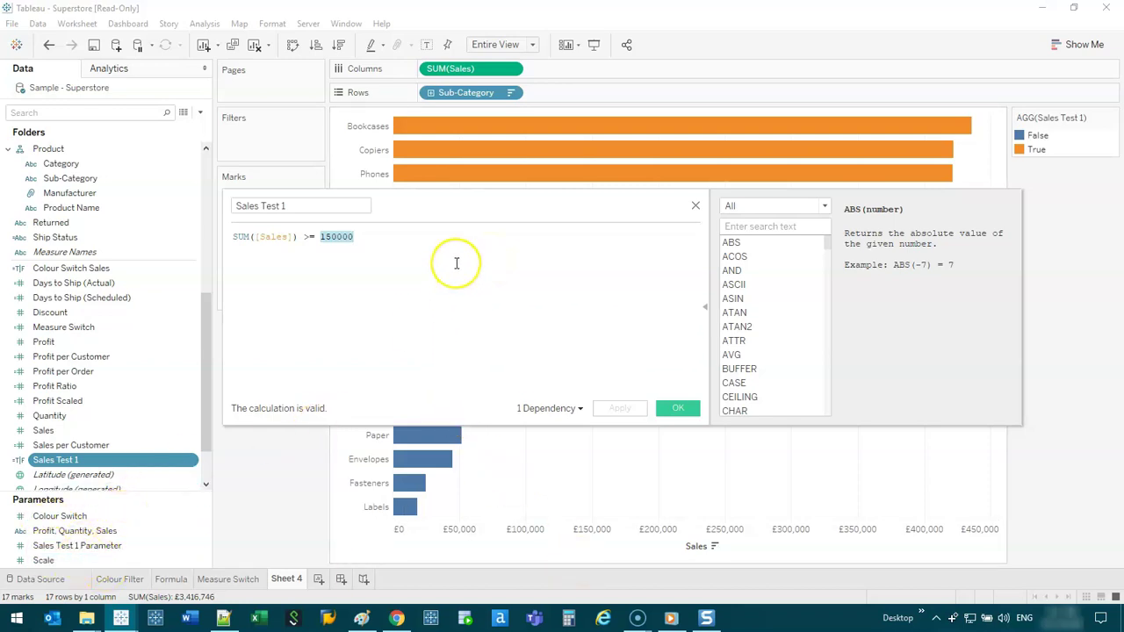
pyautogui.write('sale')
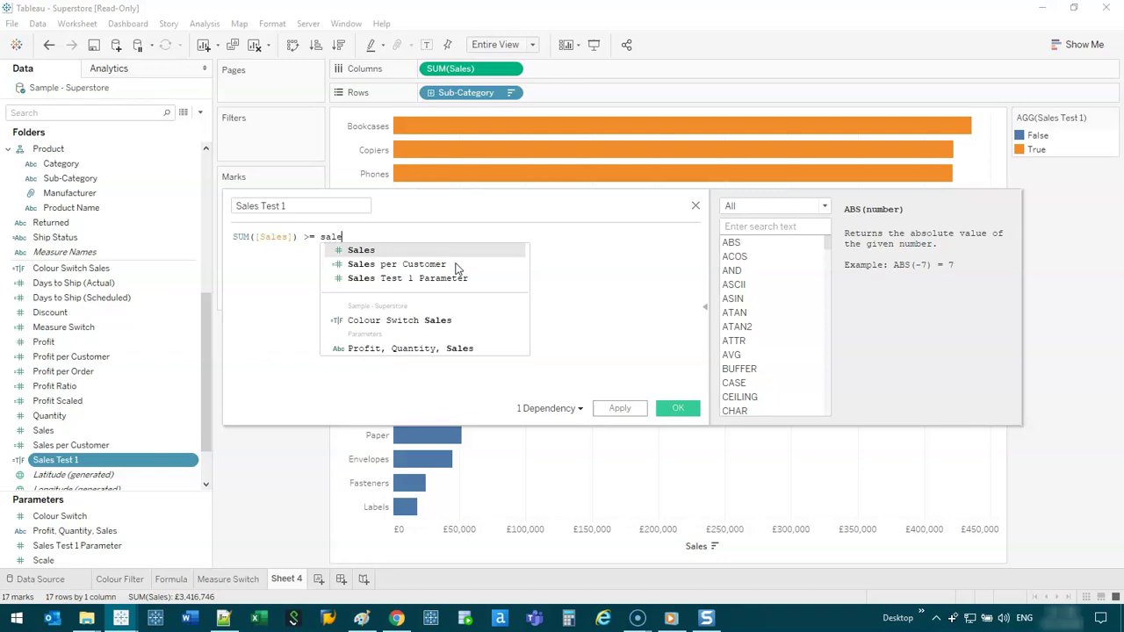
pyautogui.press('Down')
pyautogui.press('Down')
pyautogui.press('Return')
pyautogui.moveTo(329, 331); pyautogui.dragTo(298, 235)
pyautogui.click(495, 230)
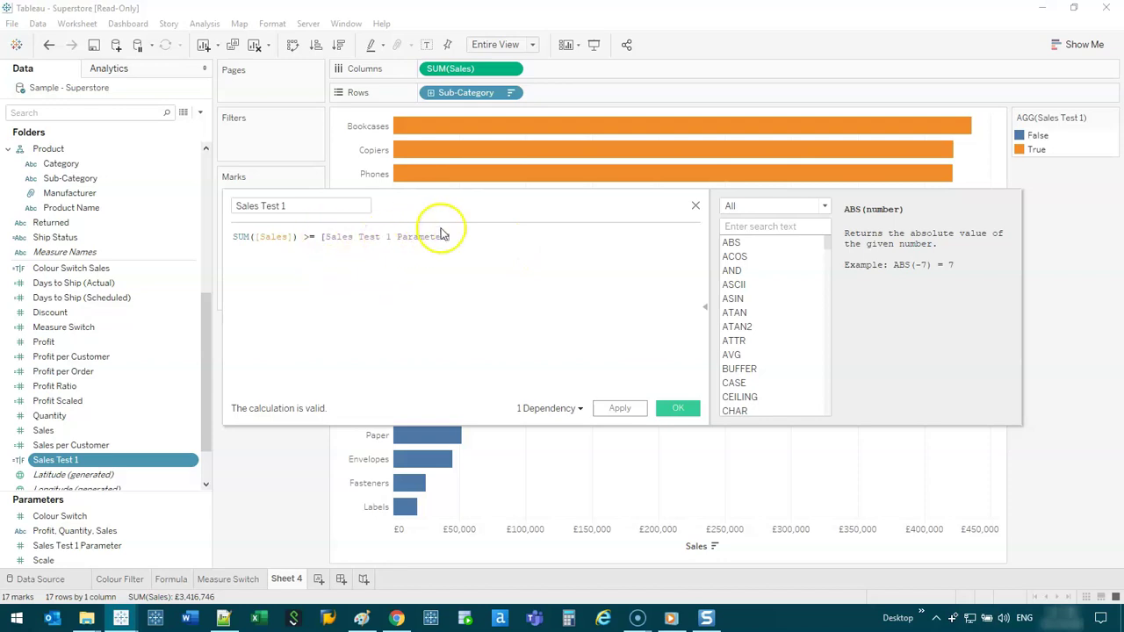
pyautogui.click(690, 418)
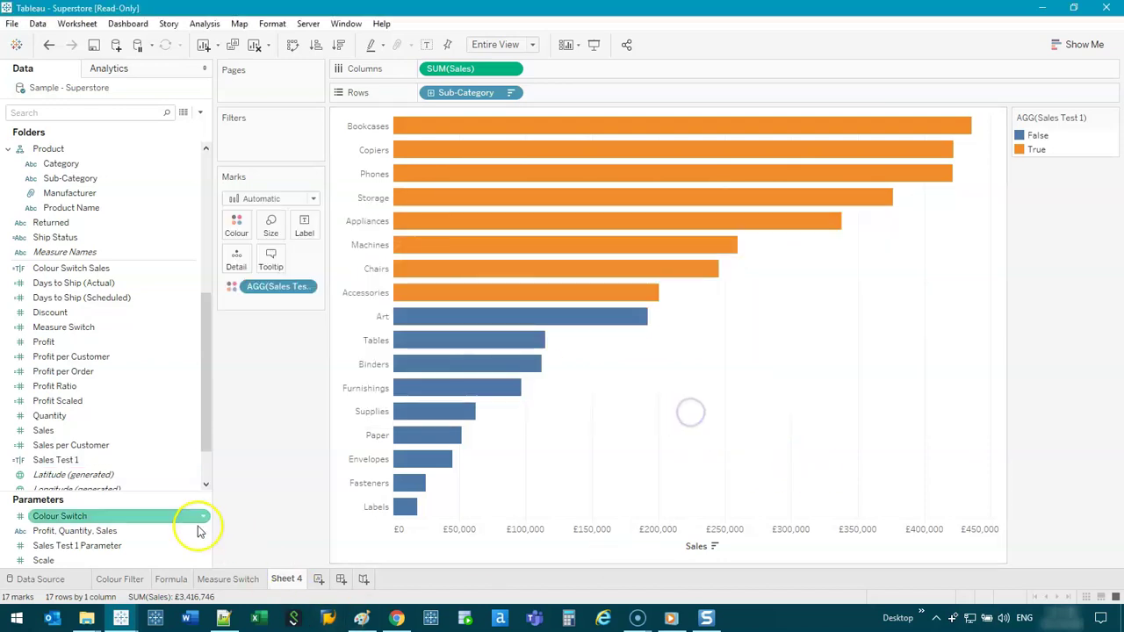
# Step: Show the Sales Test 1 Parameter control beside the bar chart
pyautogui.click(96, 546)
pyautogui.click(97, 547)
pyautogui.rightClick(97, 549)
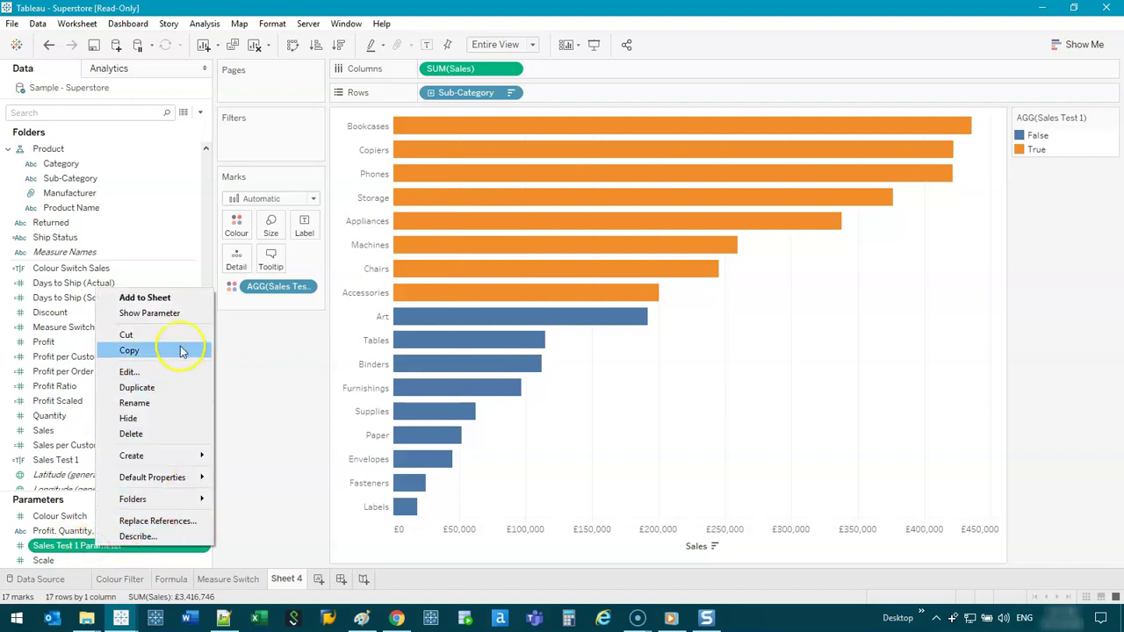
pyautogui.click(172, 317)
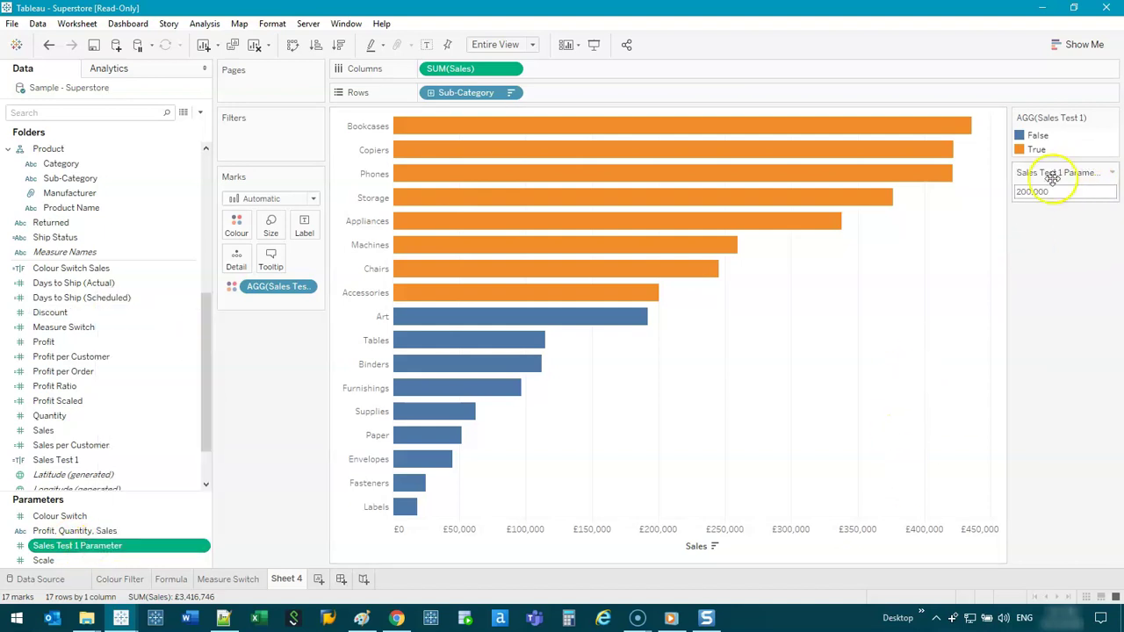
# Step: Test the bar colouring by setting the Sales Test 1 Parameter to 180000 and to 50000
pyautogui.click(1021, 189)
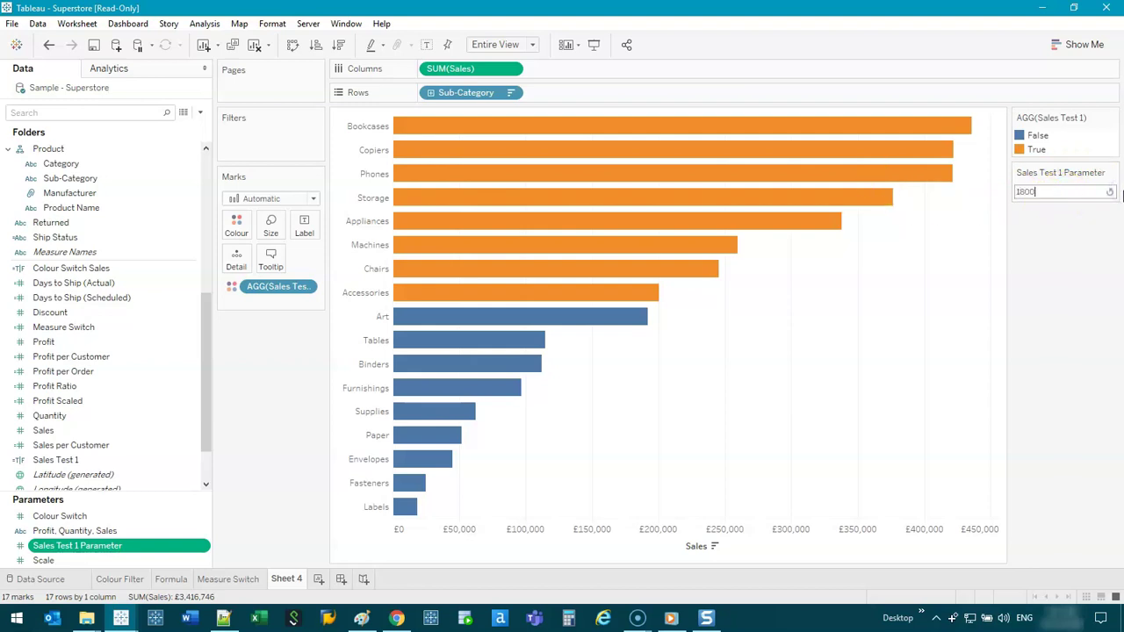
pyautogui.press('Return')
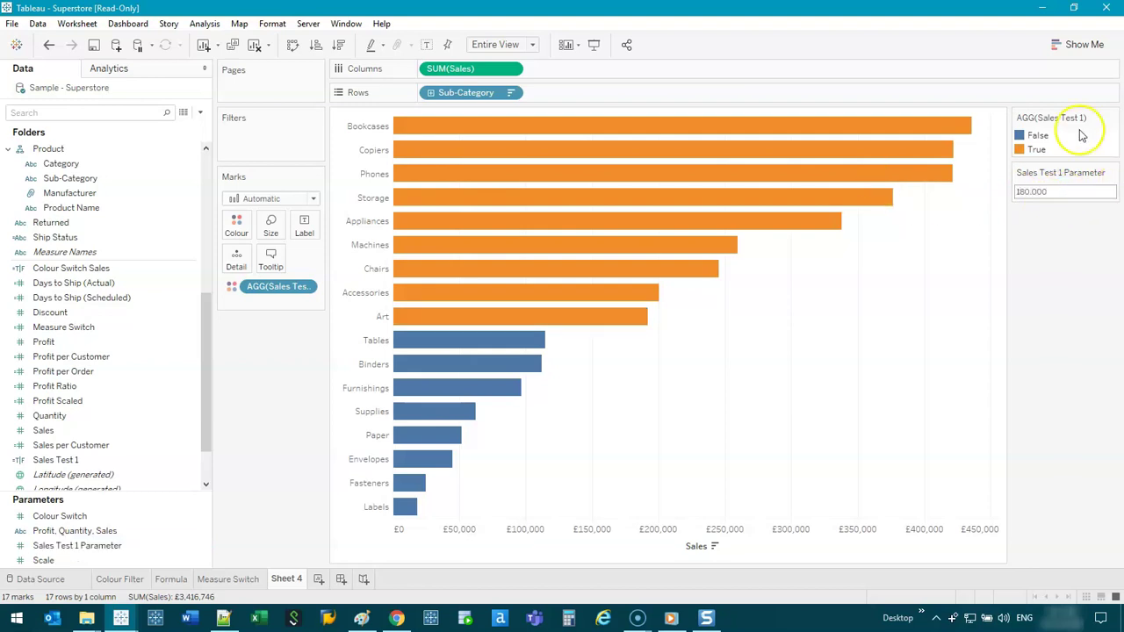
pyautogui.click(1071, 193)
pyautogui.write('50')
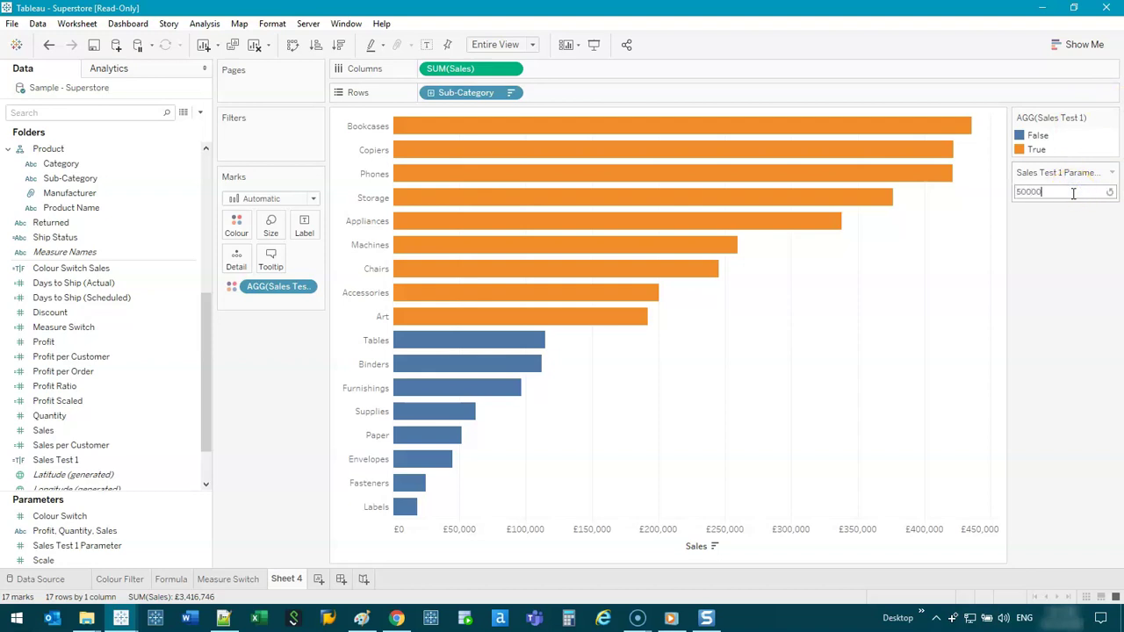
pyautogui.press('Return')
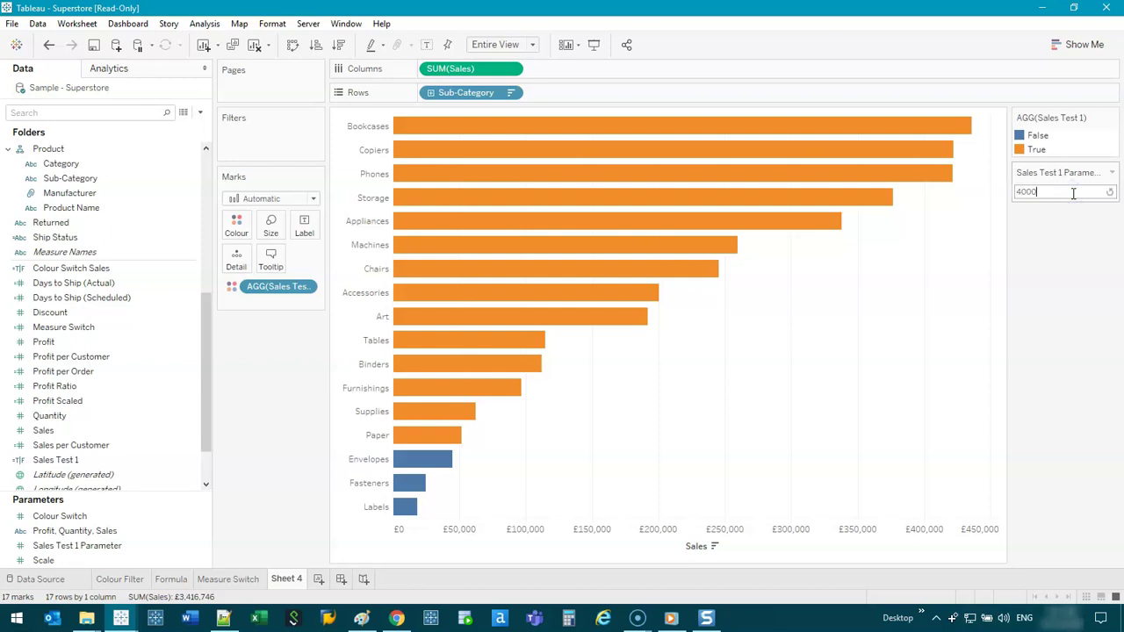
# Step: Set the Sales Test 1 Parameter to 400000
pyautogui.click(1073, 193)
pyautogui.write('400000')
pyautogui.press('Return')
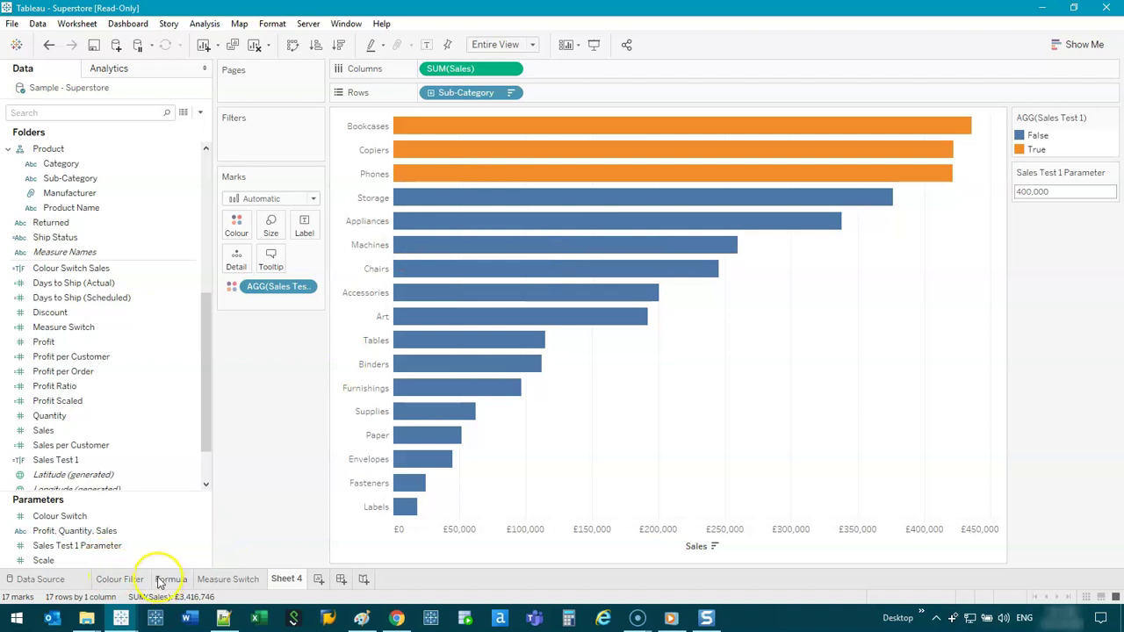
# Step: Rework the Colour Filter map to State/Province level without the Colour Switch Sales colouring, with its marks sized by Sales
pyautogui.click(119, 580)
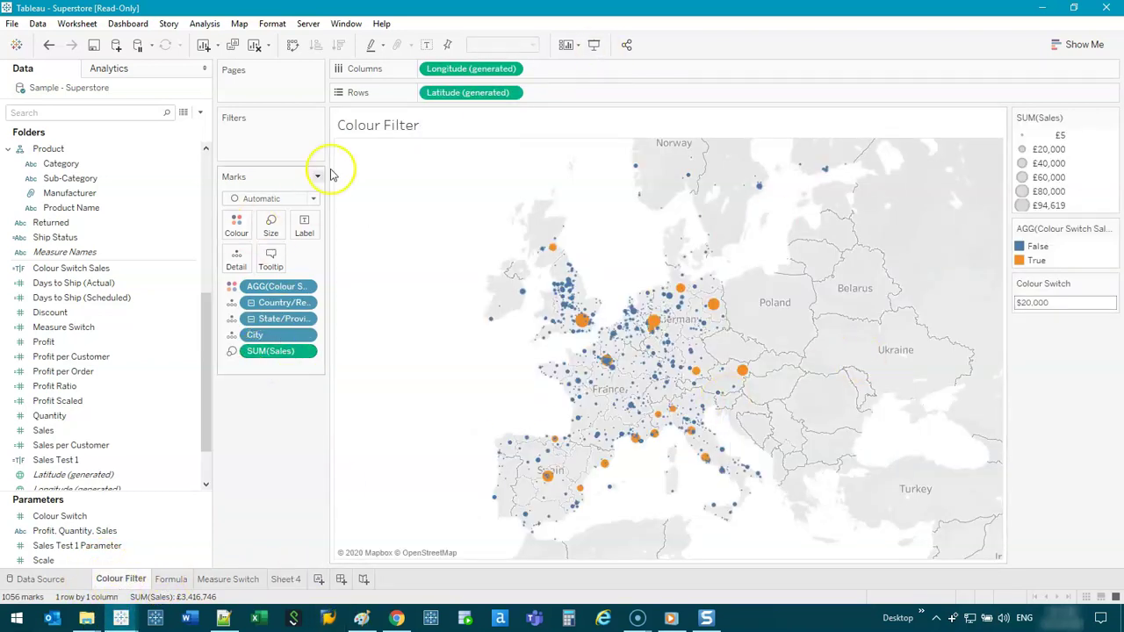
pyautogui.moveTo(319, 288); pyautogui.dragTo(274, 379)
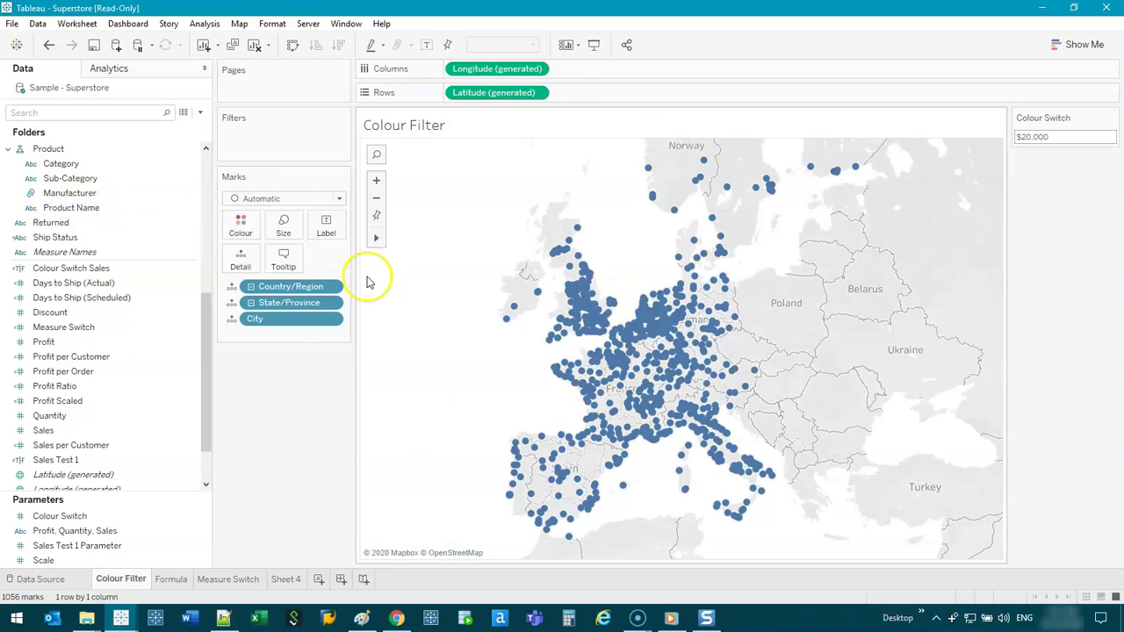
pyautogui.moveTo(252, 314); pyautogui.dragTo(956, 376)
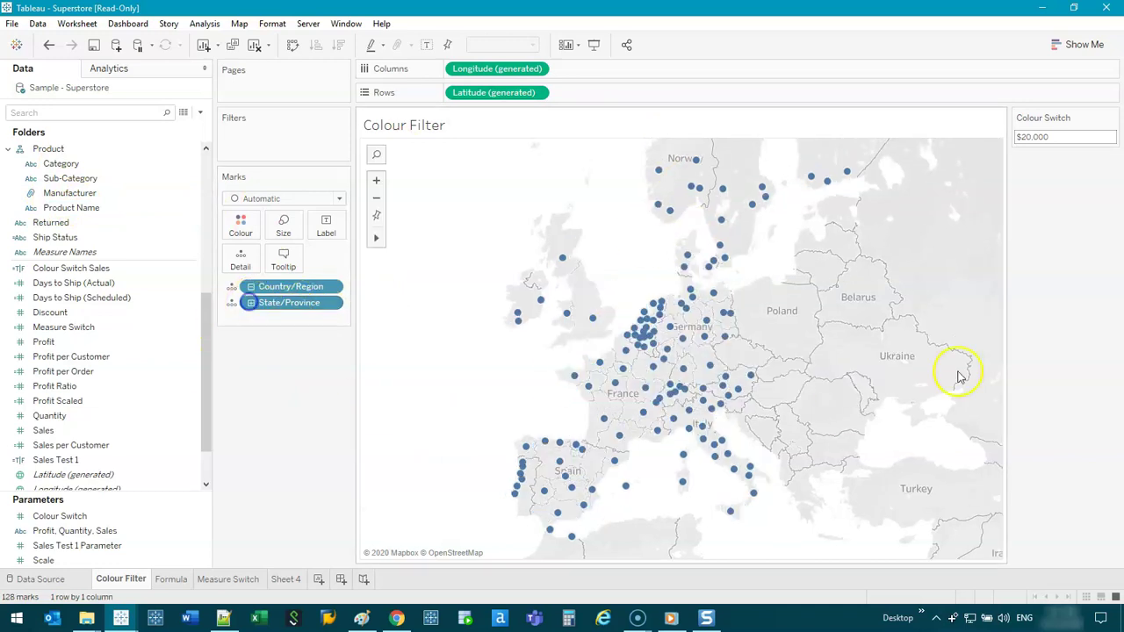
pyautogui.moveTo(83, 431); pyautogui.dragTo(284, 232)
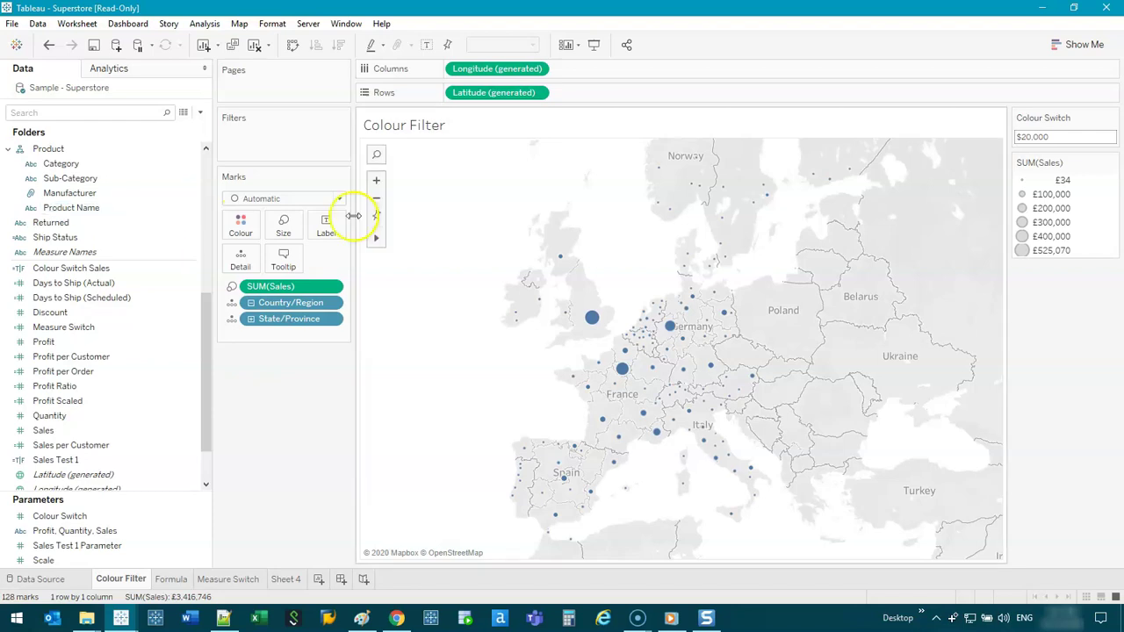
# Step: Open the Colour Switch parameter for editing, examine its current value and custom currency display format, and close it
pyautogui.click(88, 531)
pyautogui.click(60, 517)
pyautogui.rightClick(84, 516)
pyautogui.click(132, 340)
pyautogui.click(528, 296)
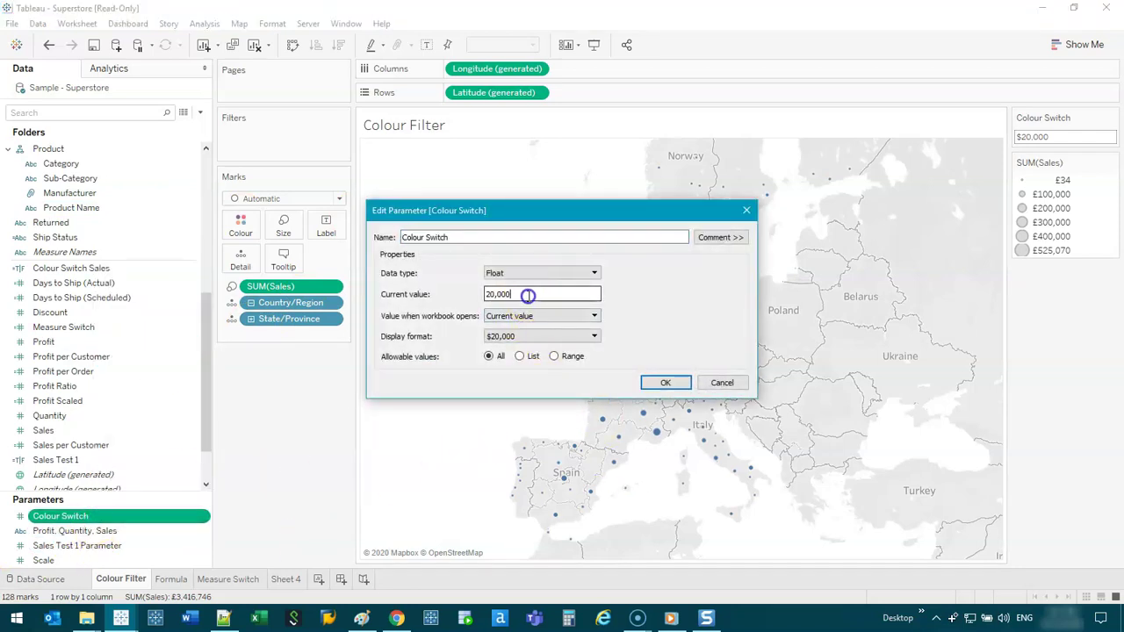
pyautogui.click(547, 341)
pyautogui.click(548, 341)
pyautogui.click(551, 337)
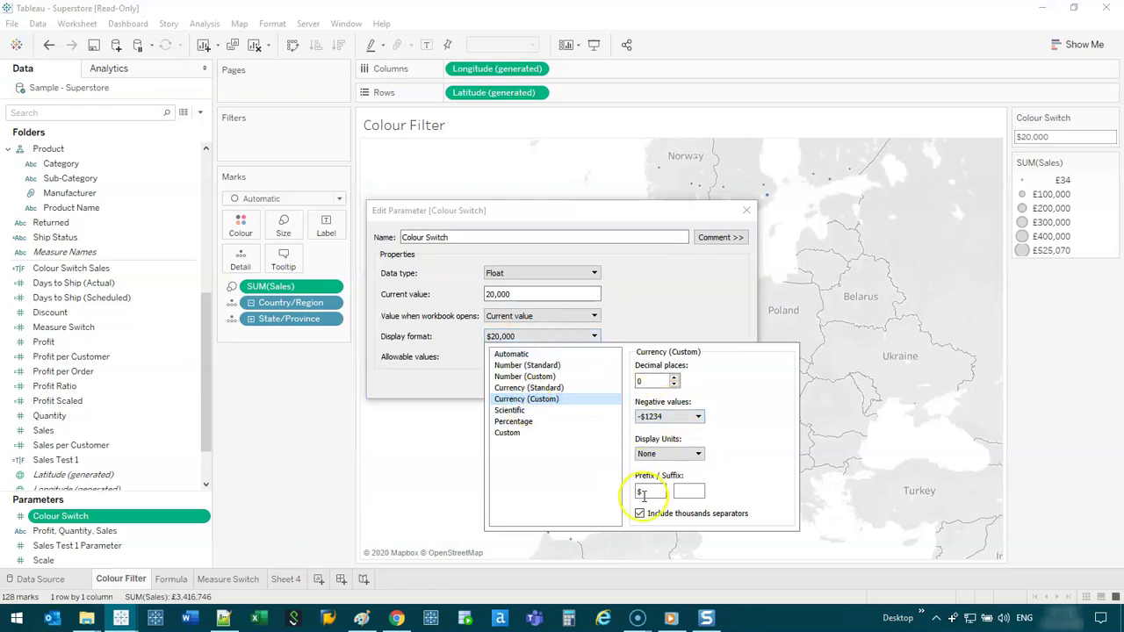
pyautogui.click(711, 308)
pyautogui.click(658, 385)
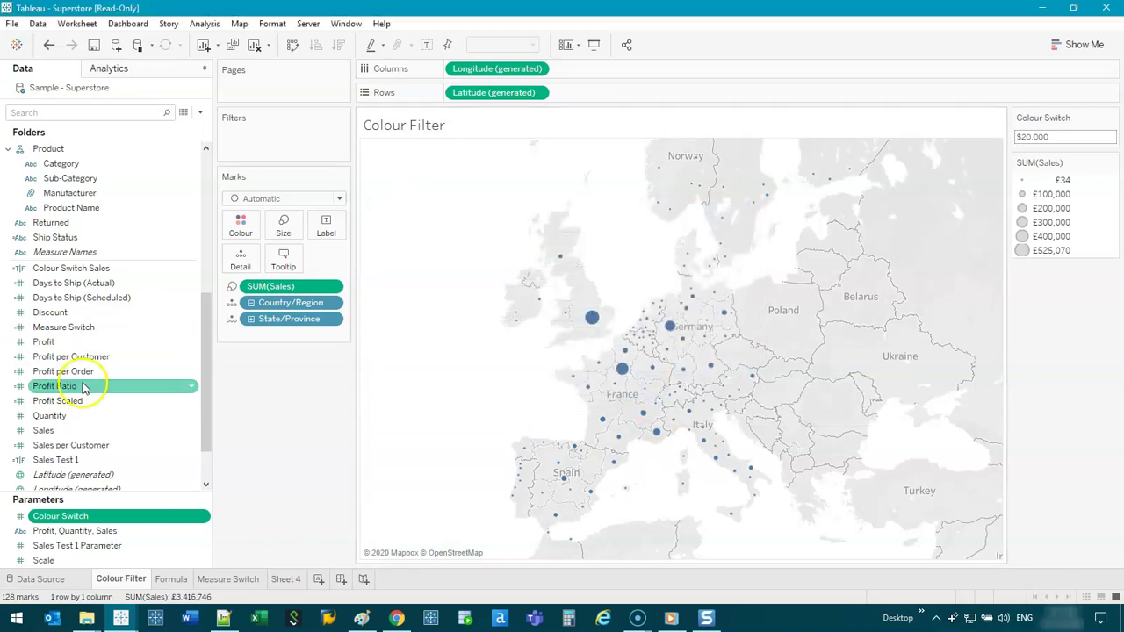
# Step: Open the Colour Switch Sales calculation, examine how it compares summed sales with the Colour Switch parameter, and close it
pyautogui.rightClick(95, 268)
pyautogui.click(127, 353)
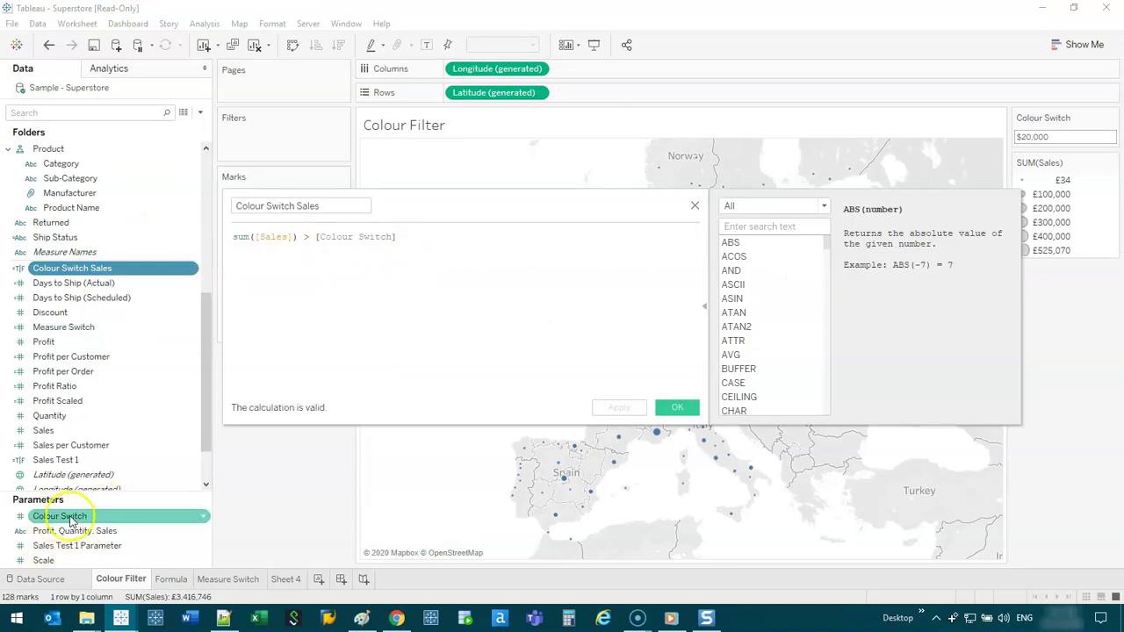
pyautogui.moveTo(300, 237); pyautogui.dragTo(188, 230)
pyautogui.moveTo(489, 213)
pyautogui.mouseDown()
pyautogui.moveTo(412, 482)
pyautogui.moveTo(420, 260)
pyautogui.moveTo(422, 426)
pyautogui.moveTo(480, 213)
pyautogui.moveTo(490, 214)
pyautogui.mouseUp()
pyautogui.moveTo(392, 239); pyautogui.dragTo(313, 238)
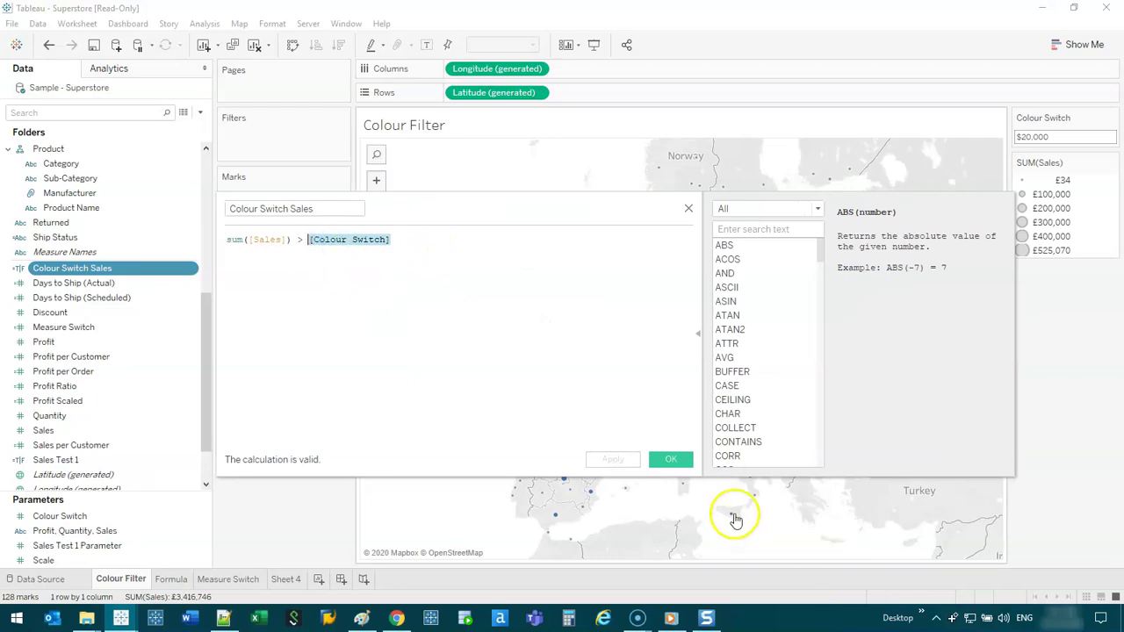
pyautogui.click(681, 461)
# Step: Colour the map marks by Colour Switch Sales and set the Colour Switch parameter to 25000
pyautogui.moveTo(99, 269); pyautogui.dragTo(240, 224)
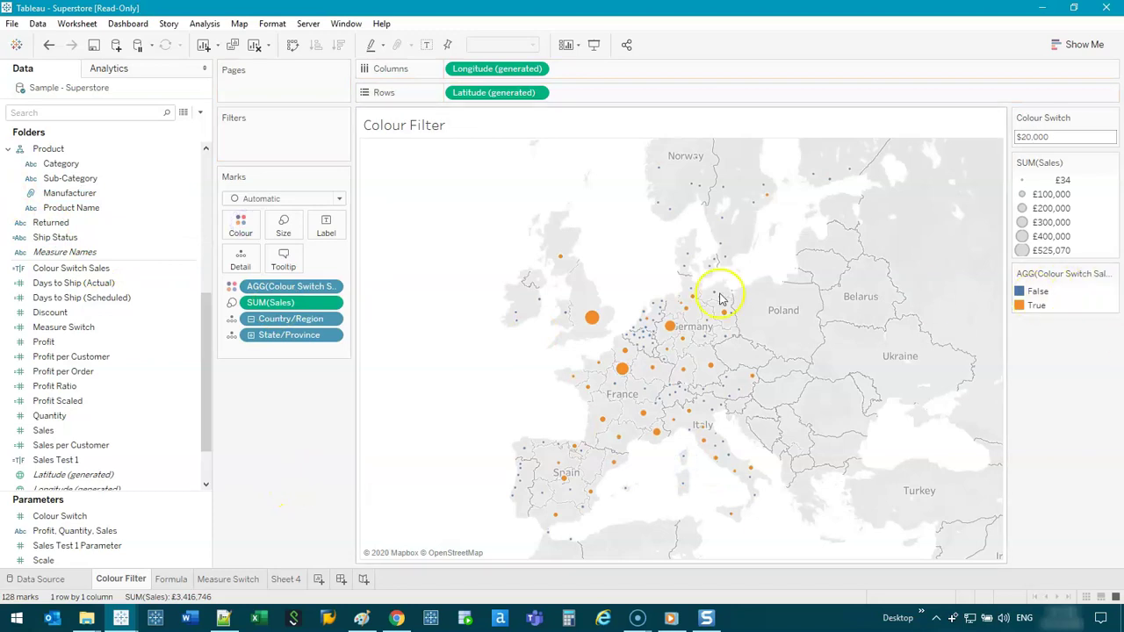
pyautogui.click(1075, 137)
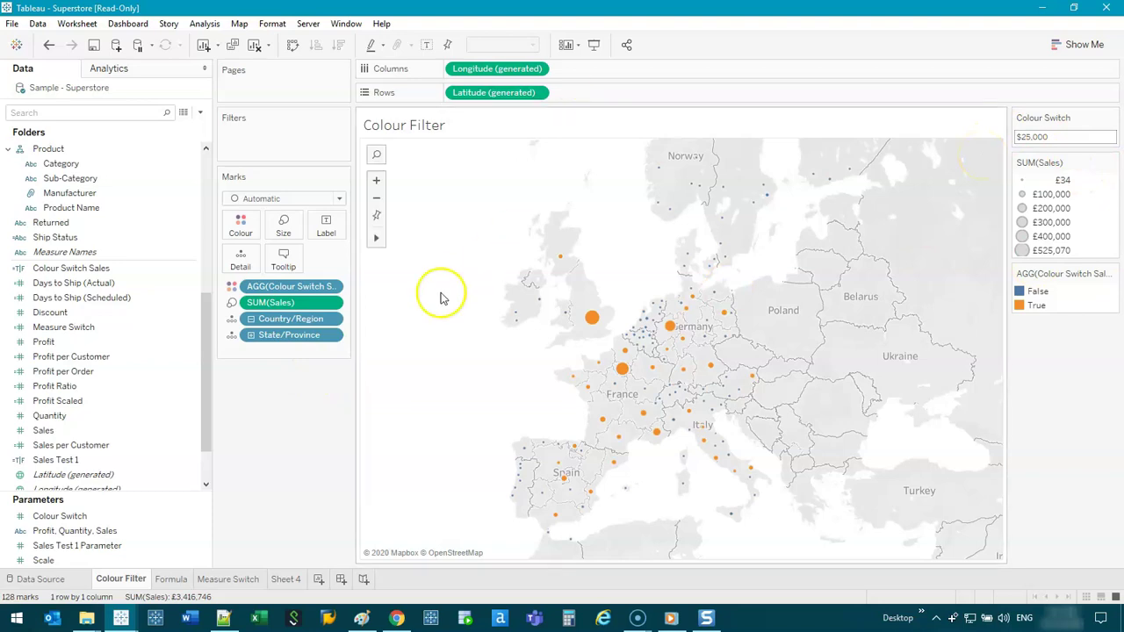
# Step: Add a new worksheet and name it BINs
pyautogui.click(320, 578)
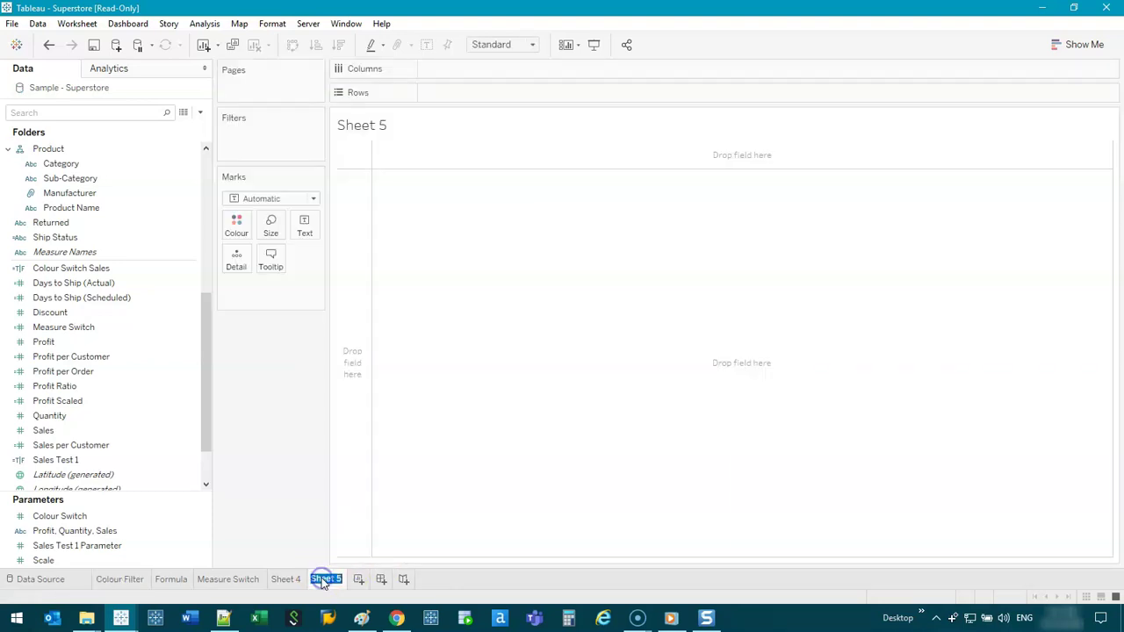
pyautogui.click(318, 579)
pyautogui.write('BINs')
pyautogui.press('Return')
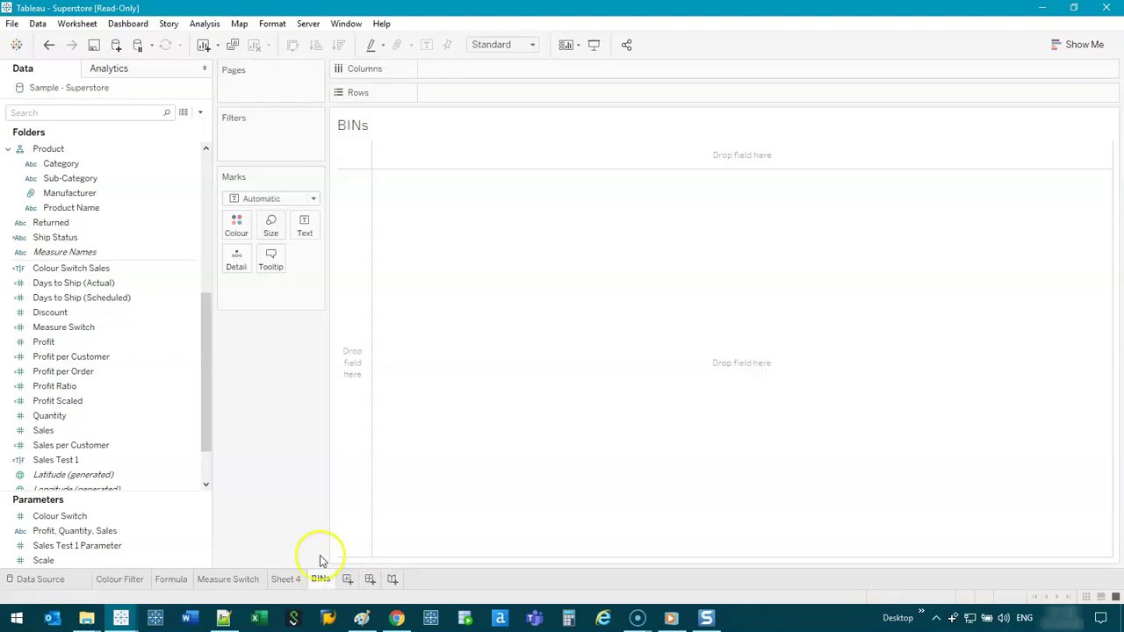
# Step: Open the Formula sheet to examine its Profit and Profit Scaled bars by country alongside the Scale parameter
pyautogui.click(180, 580)
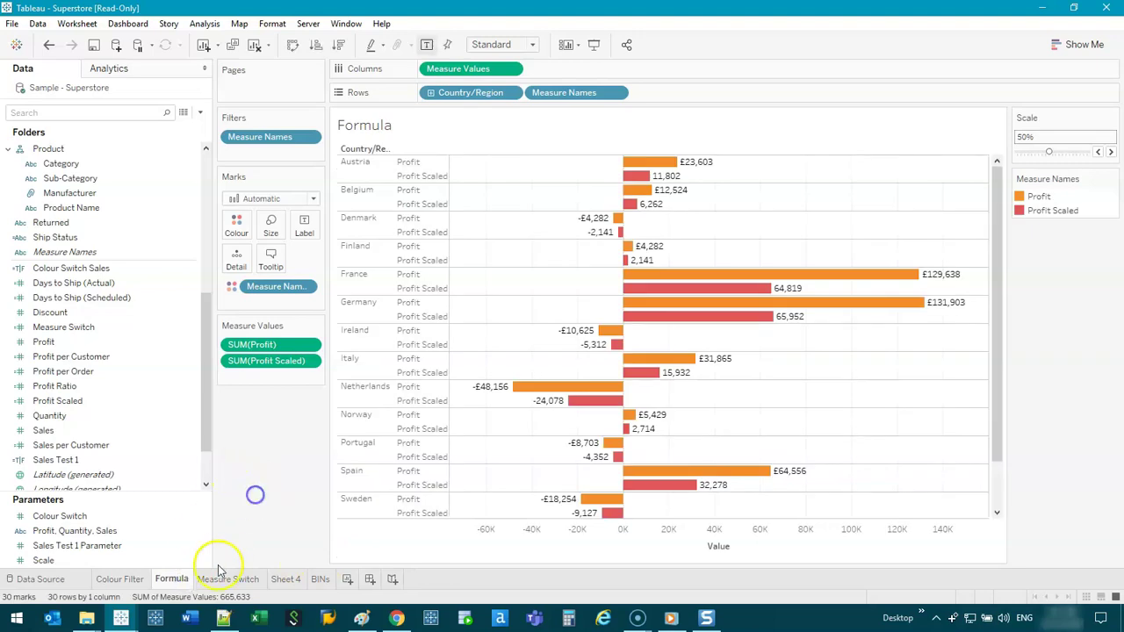
pyautogui.click(132, 580)
pyautogui.click(167, 581)
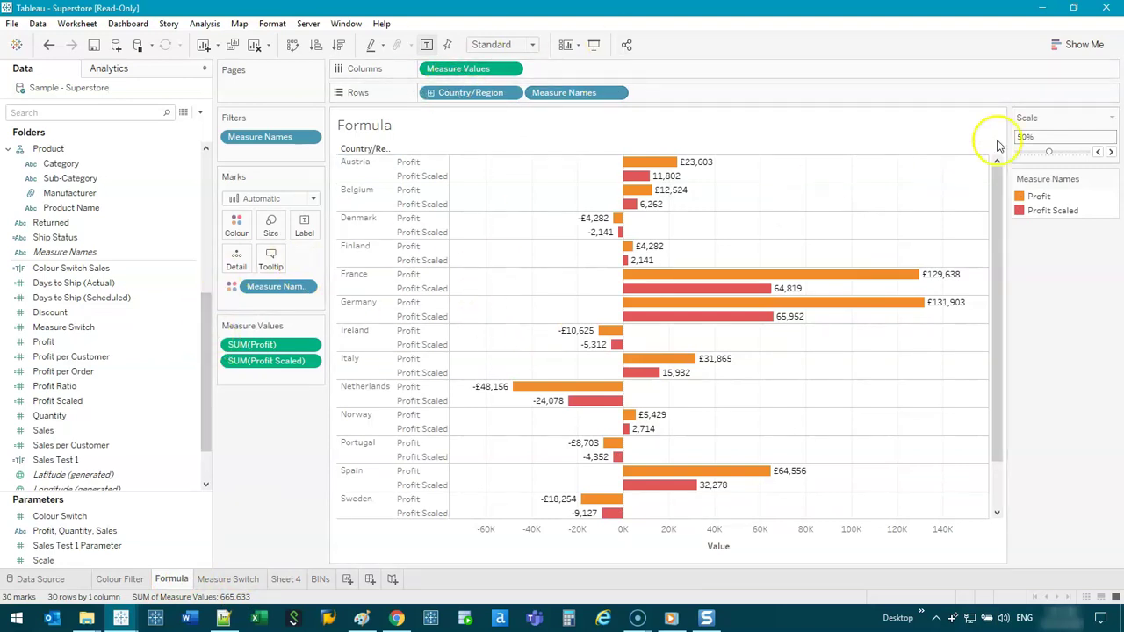
# Step: Rebuild the Formula chart with only SUM(Profit) on columns against Country/Region on rows, removing Profit Scaled, and widen the marks area
pyautogui.moveTo(326, 291); pyautogui.dragTo(358, 296)
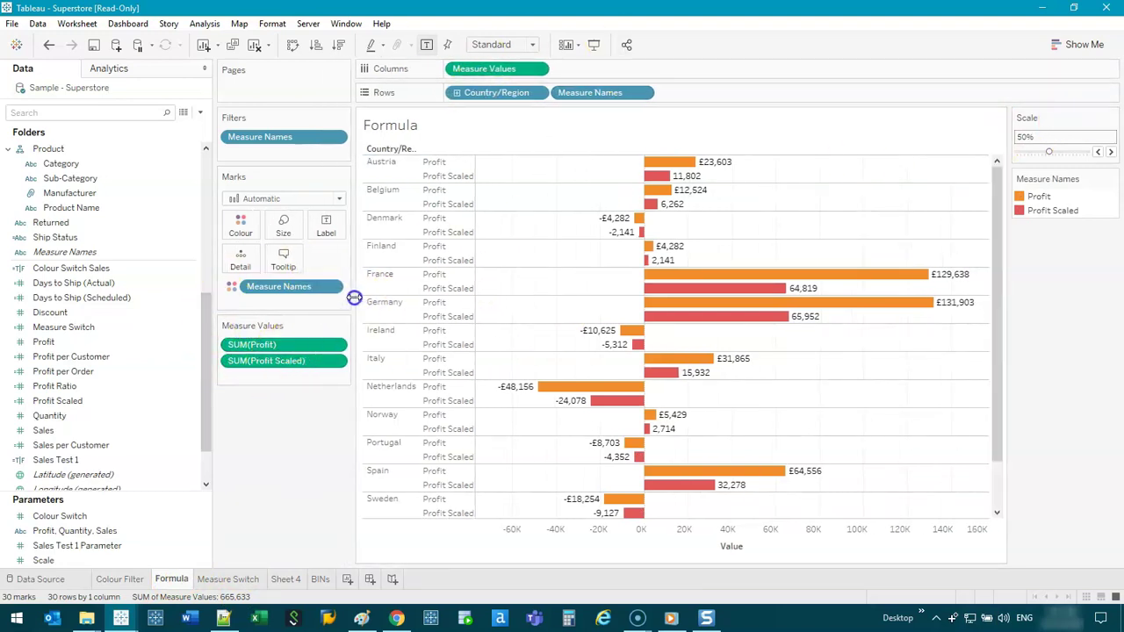
pyautogui.click(281, 347)
pyautogui.keyDown('ctrl'); pyautogui.click(280, 360); pyautogui.keyUp('ctrl')
pyautogui.moveTo(279, 360)
pyautogui.mouseDown()
pyautogui.moveTo(798, 121)
pyautogui.moveTo(826, 92)
pyautogui.mouseUp()
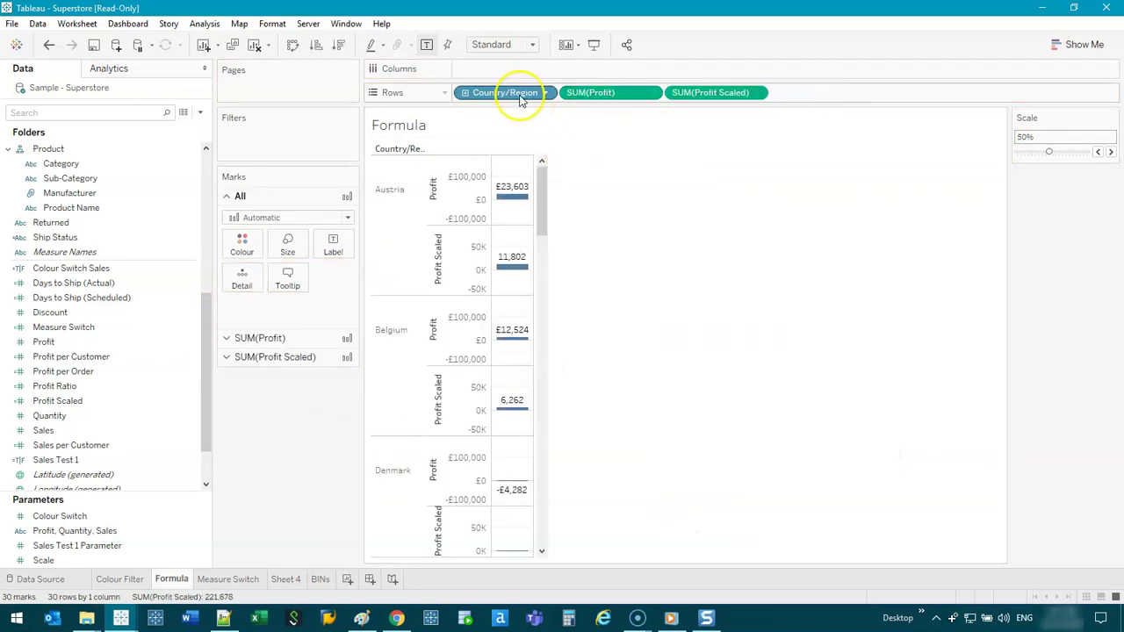
pyautogui.click(624, 96)
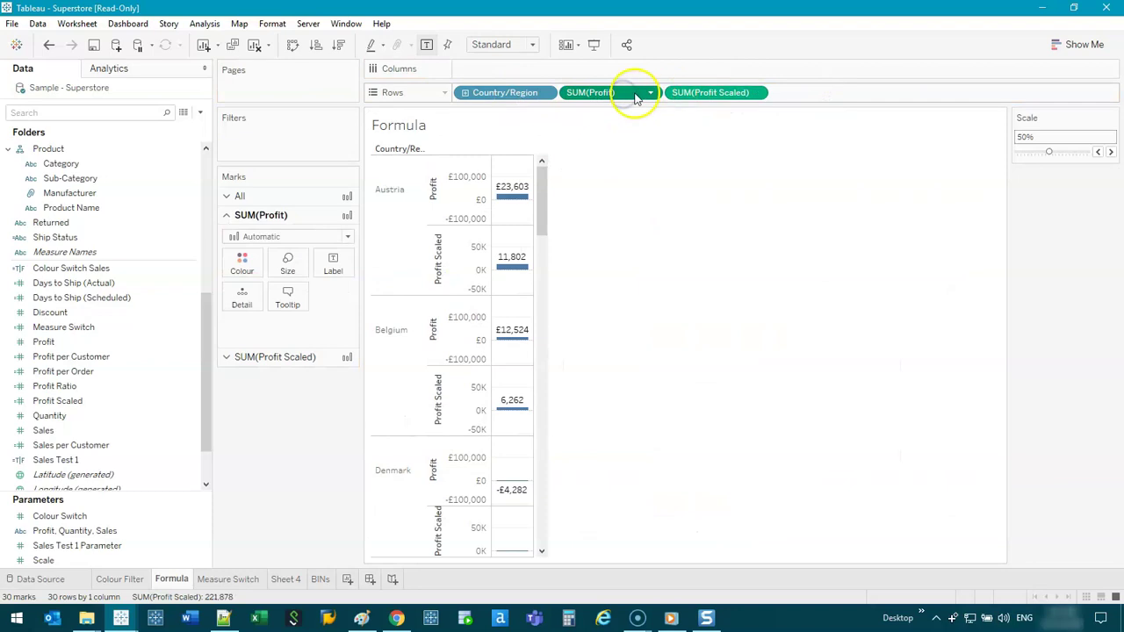
pyautogui.moveTo(621, 96); pyautogui.dragTo(345, 379)
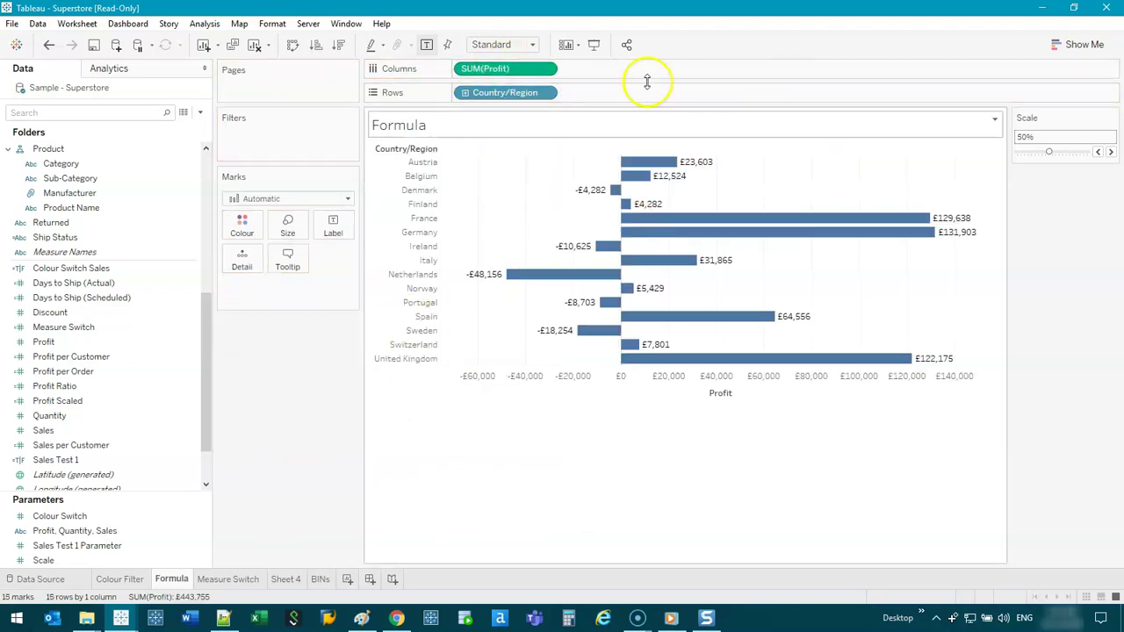
# Step: Hide the field labels for rows and fit the chart to Entire View
pyautogui.click(380, 153)
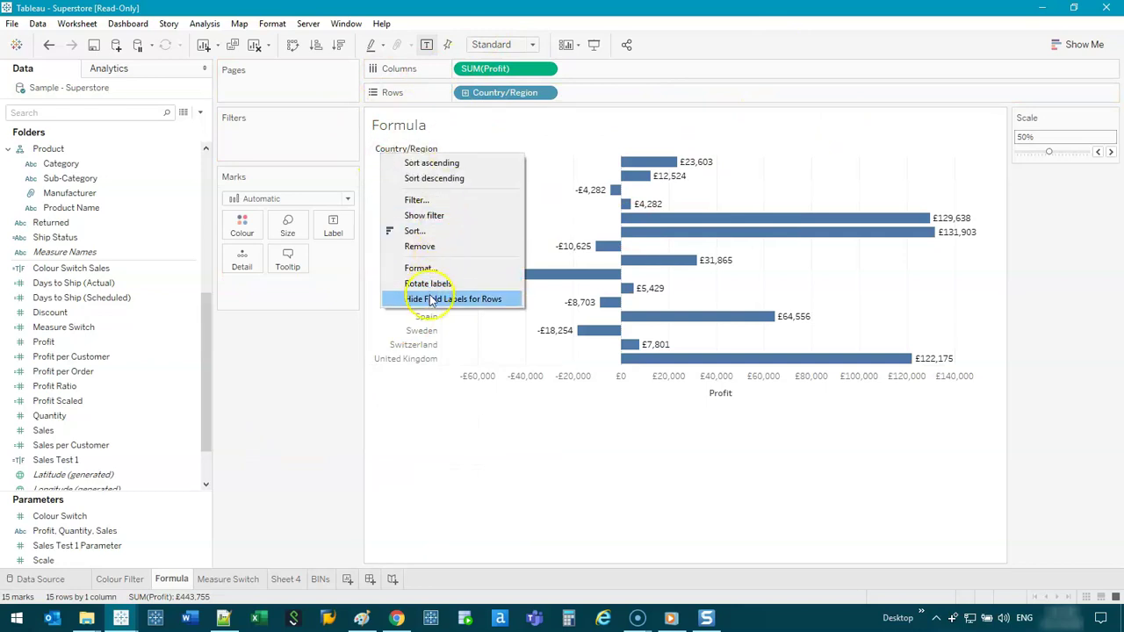
pyautogui.click(439, 297)
pyautogui.click(506, 45)
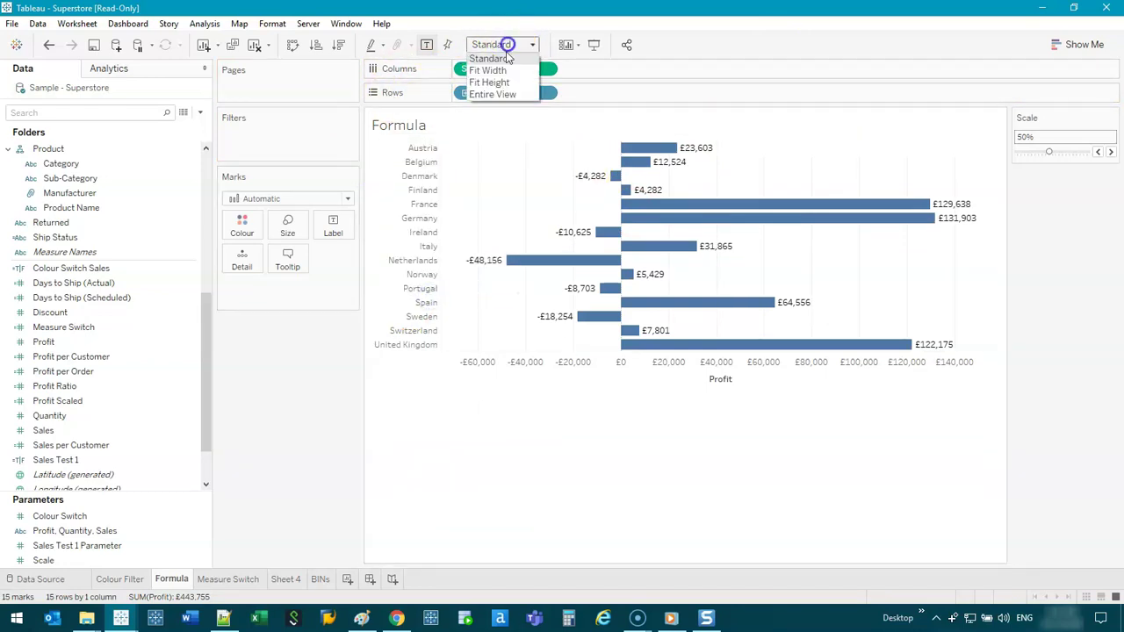
pyautogui.click(497, 97)
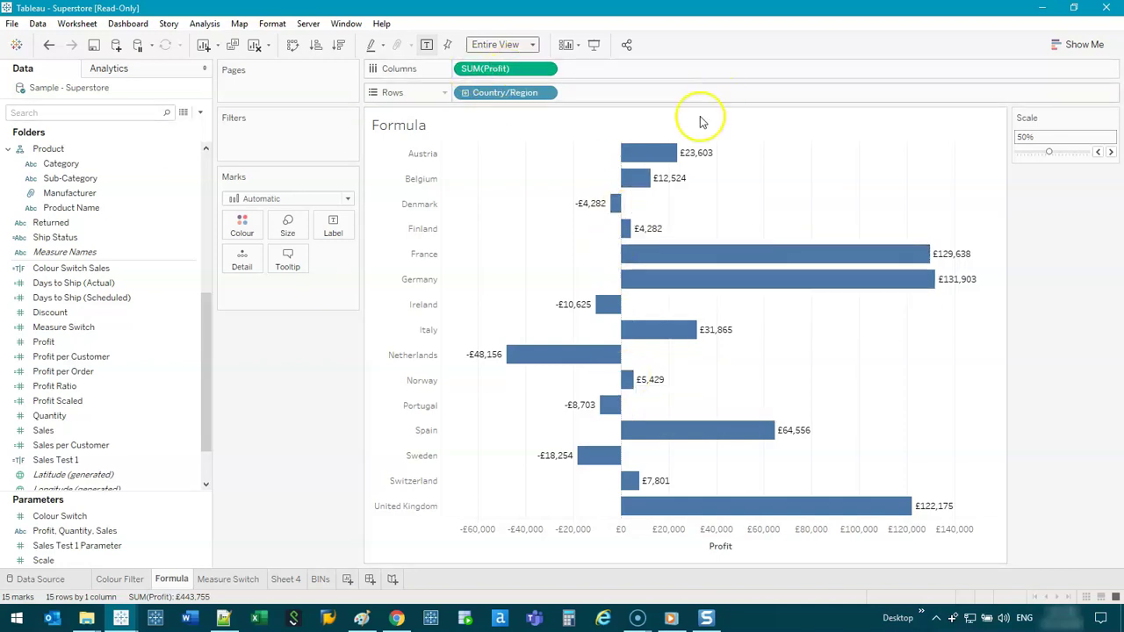
# Step: Open the Scale parameter, examine its data type, current value, display format and range settings, and close it
pyautogui.click(117, 388)
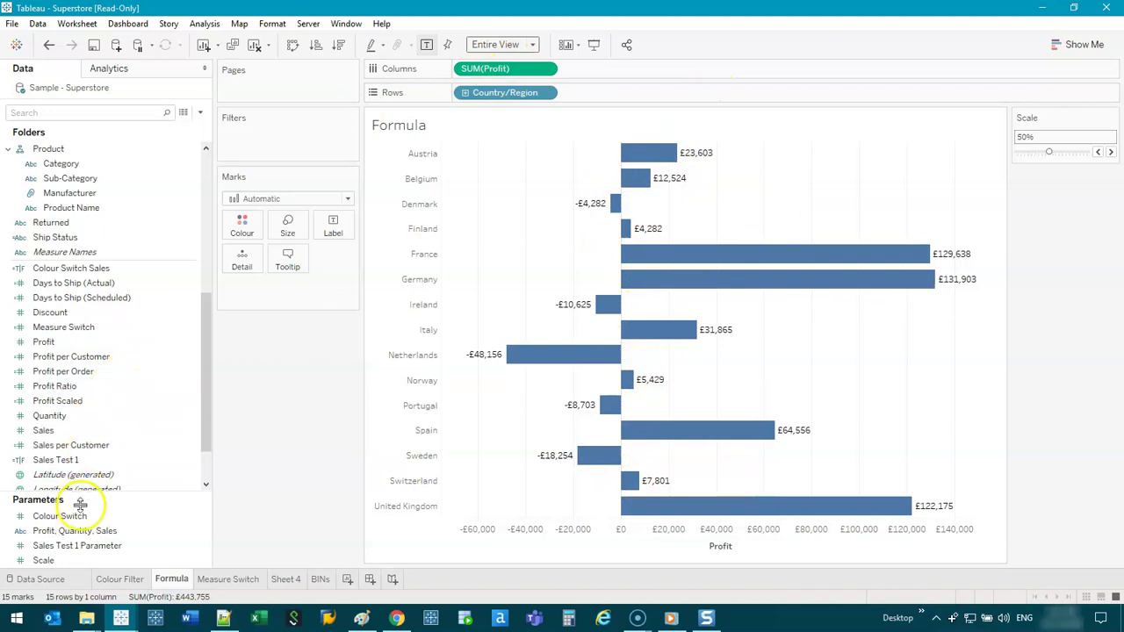
pyautogui.click(58, 562)
pyautogui.rightClick(58, 564)
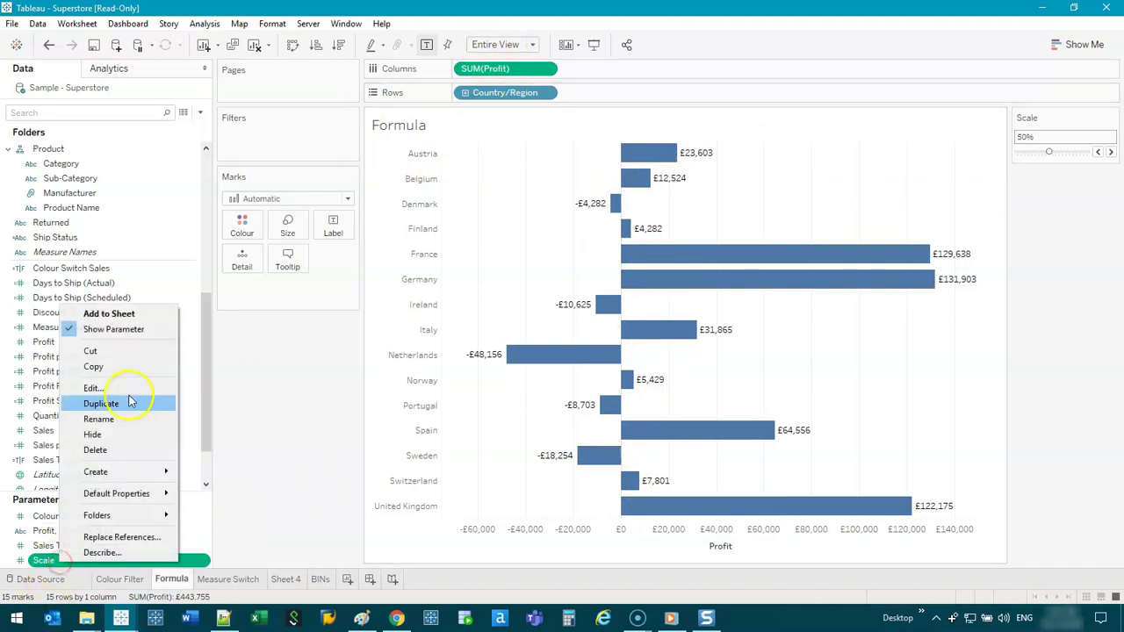
pyautogui.click(125, 393)
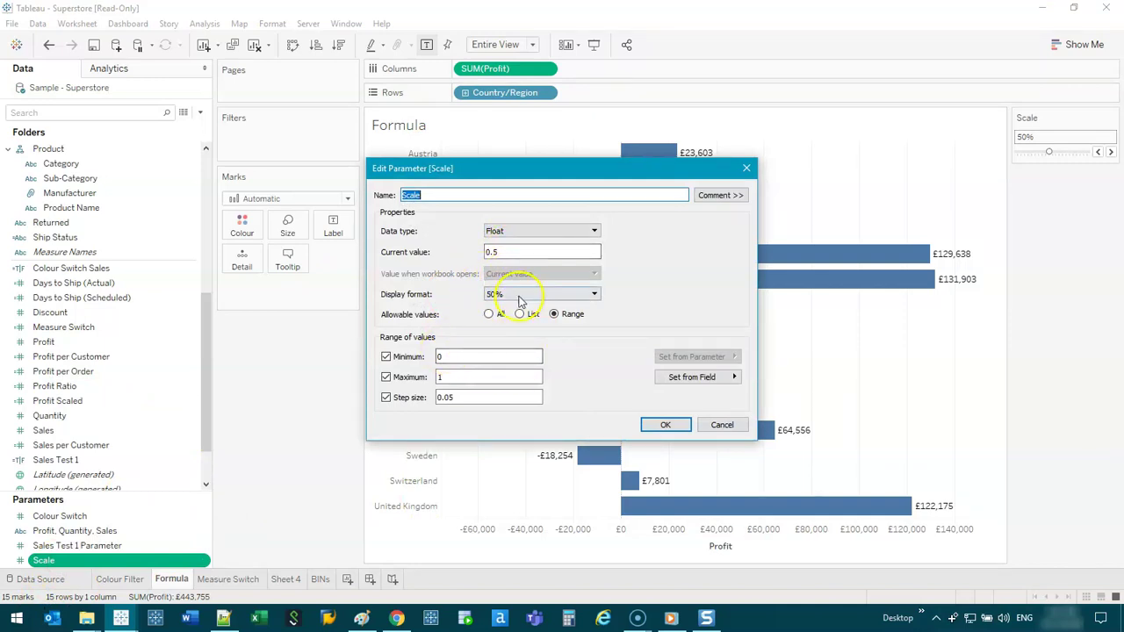
pyautogui.click(504, 252)
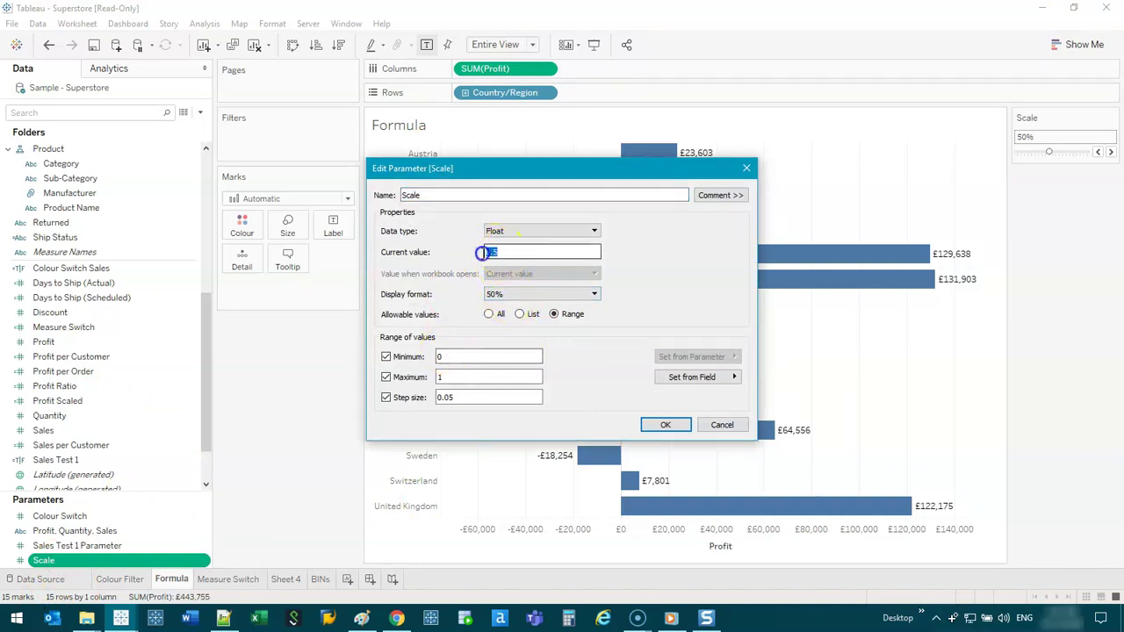
pyautogui.click(508, 254)
pyautogui.click(524, 315)
pyautogui.click(426, 357)
pyautogui.click(418, 376)
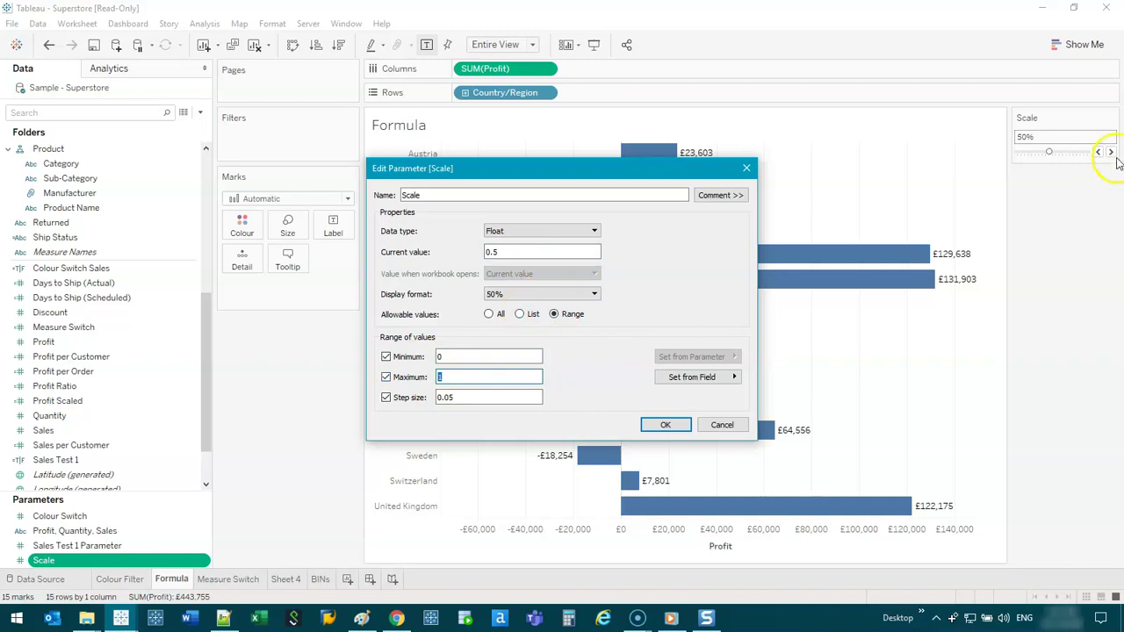
pyautogui.doubleClick(439, 397)
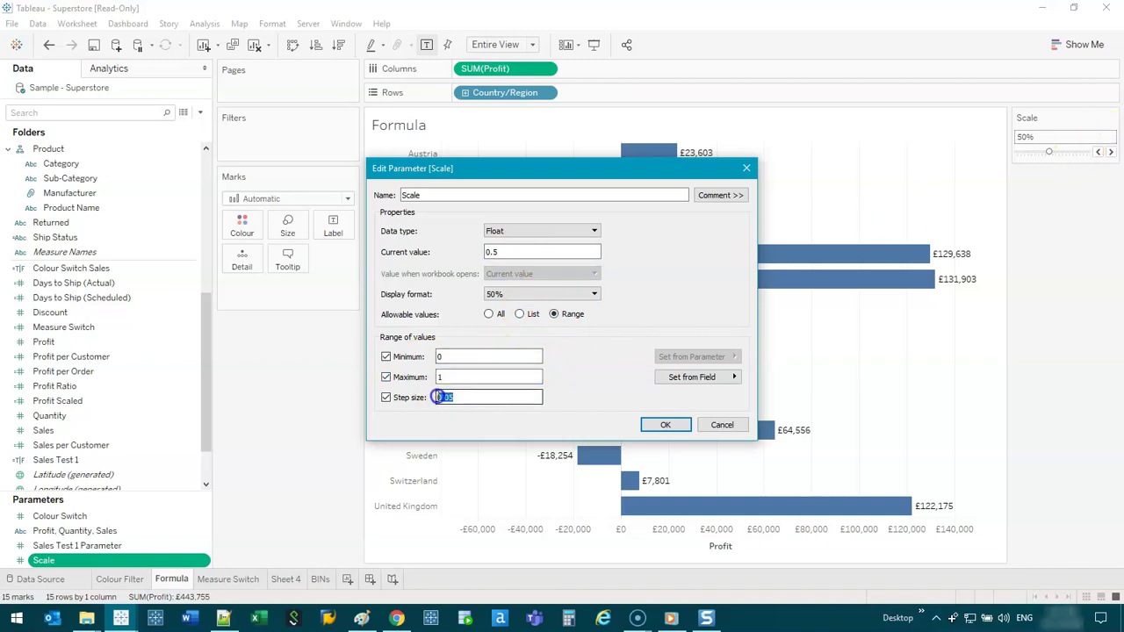
pyautogui.click(663, 425)
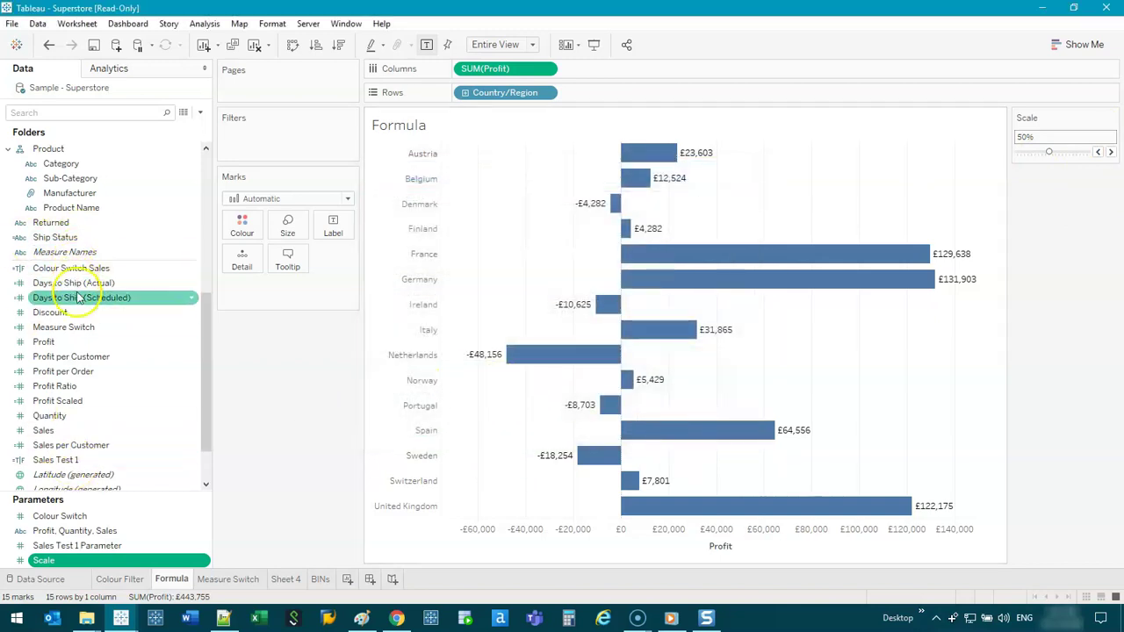
# Step: Edit the Profit Scaled calculation to sum([Profit]) * [Scale] and save it
pyautogui.rightClick(54, 400)
pyautogui.click(96, 149)
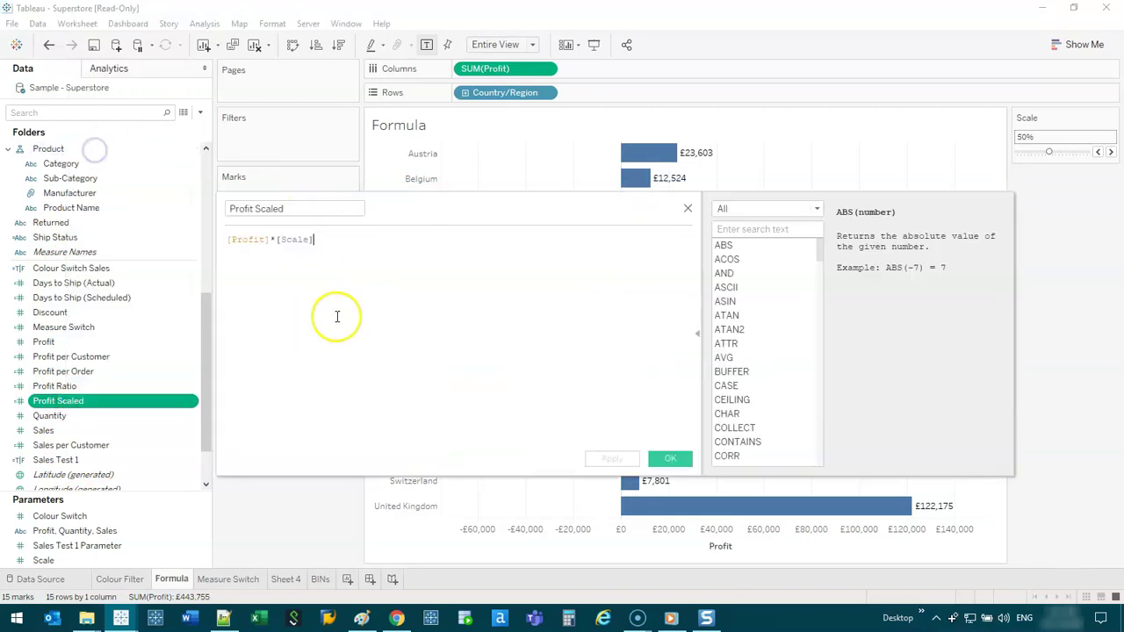
pyautogui.doubleClick(247, 239)
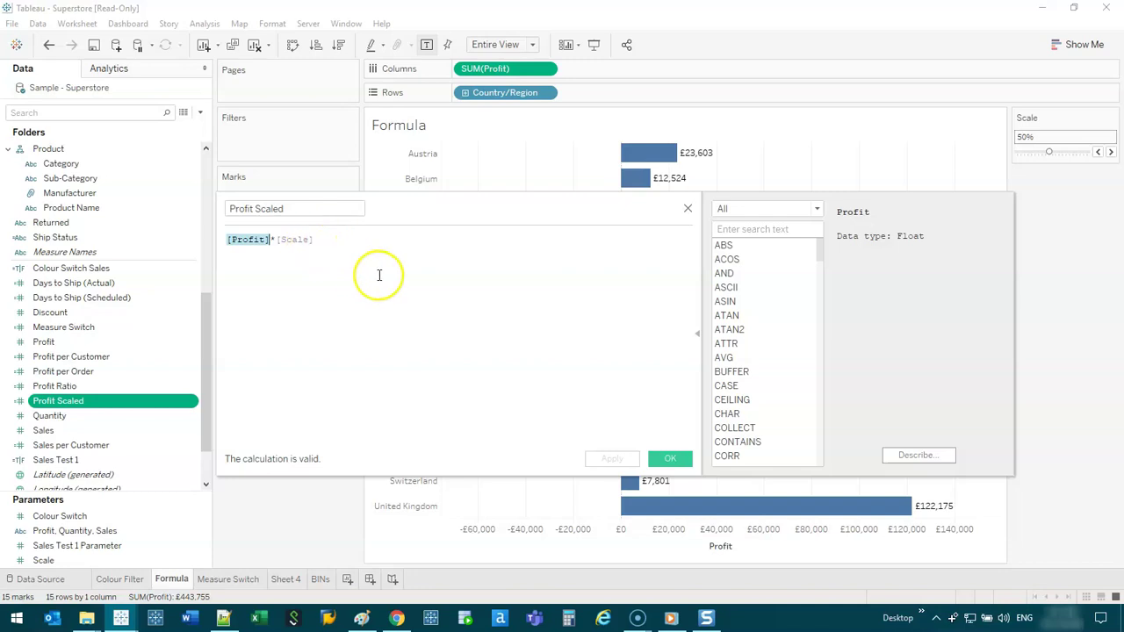
pyautogui.click(226, 244)
pyautogui.write('sum(')
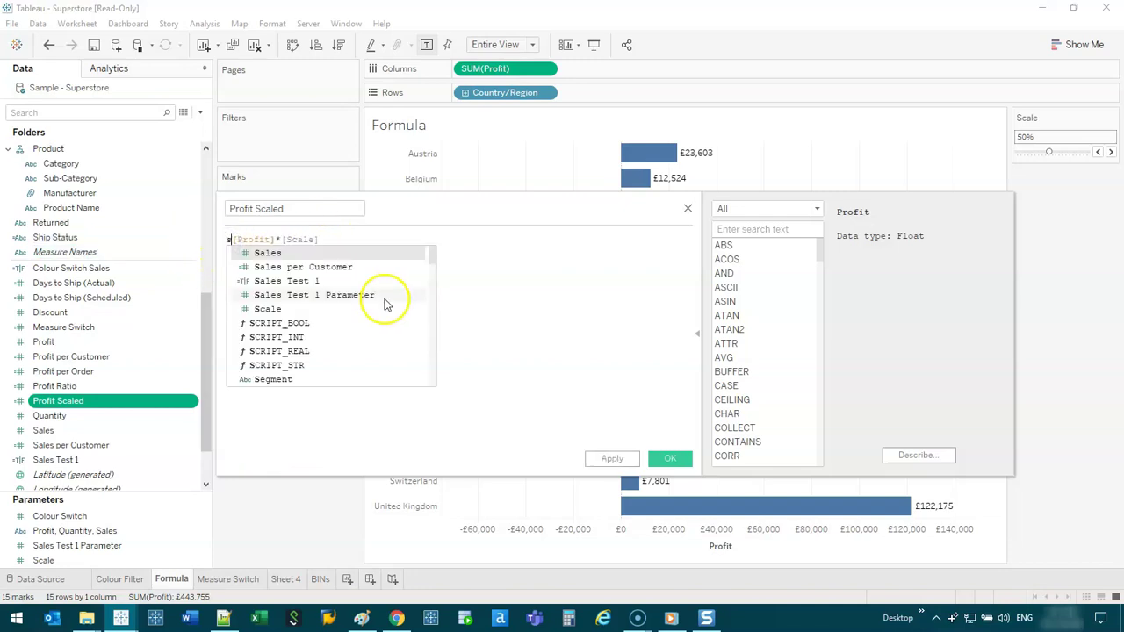
pyautogui.write(')')
pyautogui.click(670, 458)
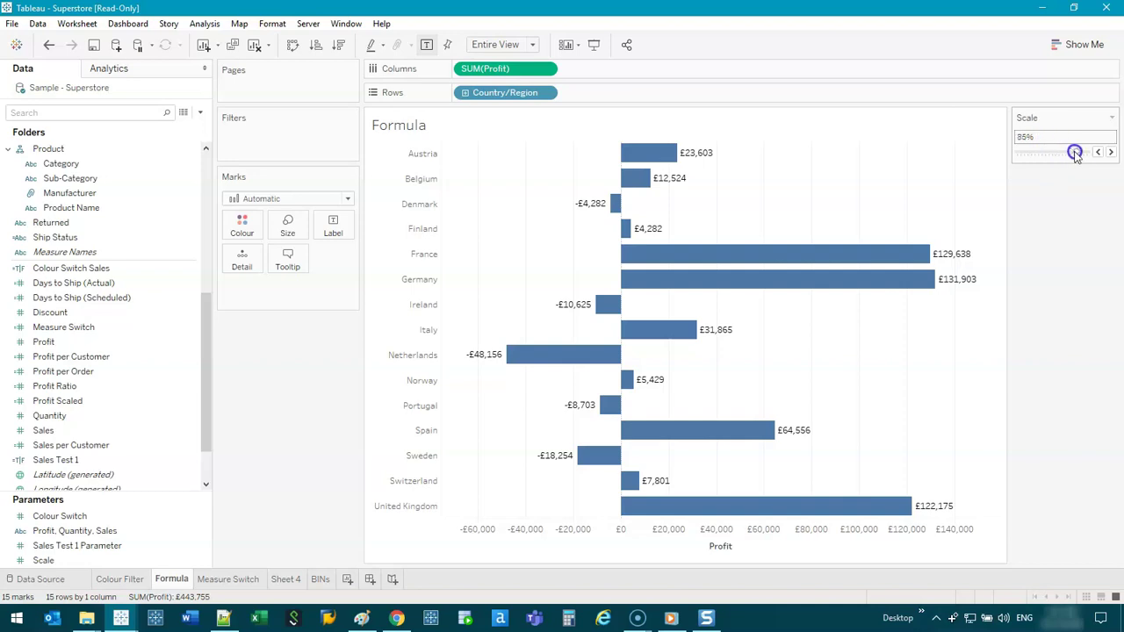
# Step: Set the Scale parameter to 100% and add Profit Scaled to the columns beside SUM(Profit)
pyautogui.click(70, 358)
pyautogui.click(57, 401)
pyautogui.moveTo(57, 401); pyautogui.dragTo(652, 74)
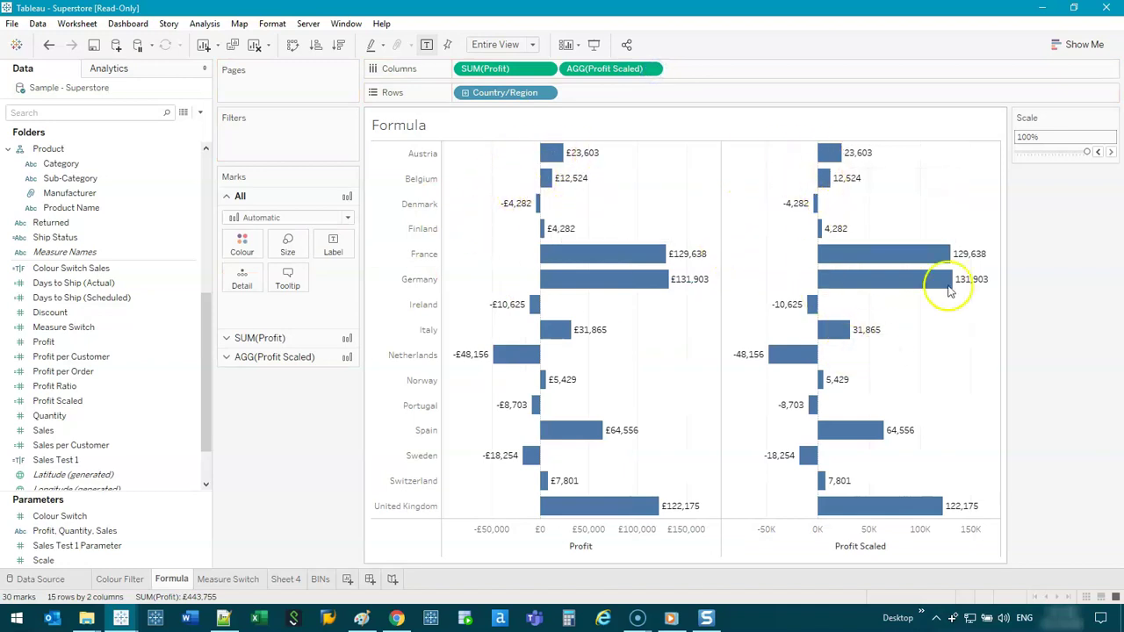
# Step: Lower the Scale parameter stepwise to 75% and compare the scaled bars with Profit
pyautogui.click(1098, 152)
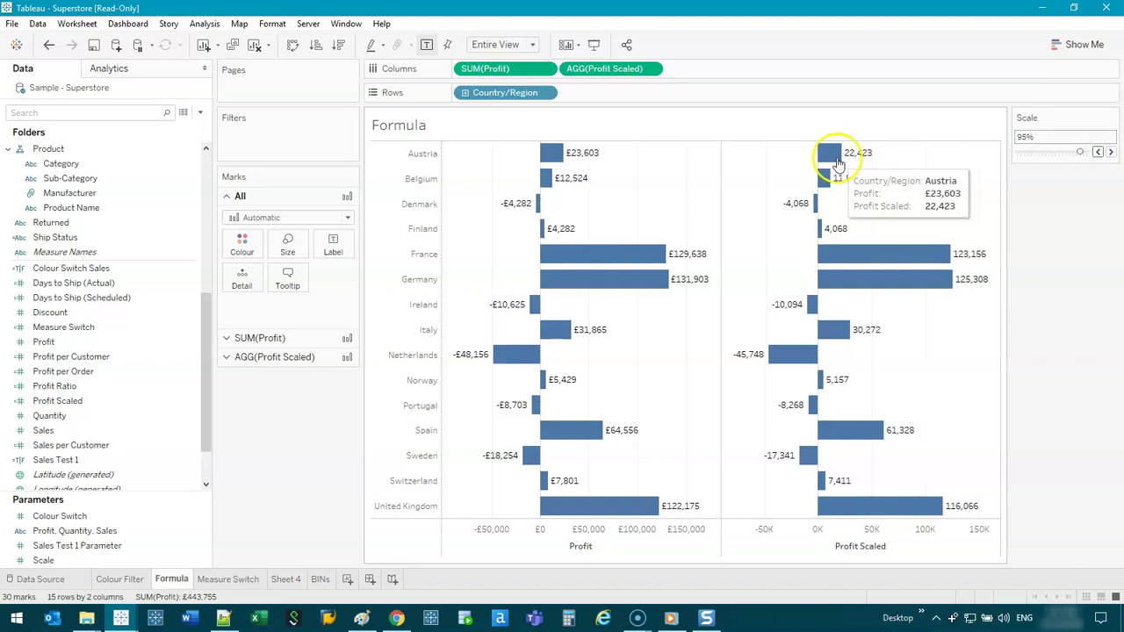
pyautogui.click(1098, 153)
pyautogui.click(1098, 152)
pyautogui.click(1097, 153)
pyautogui.click(1097, 153)
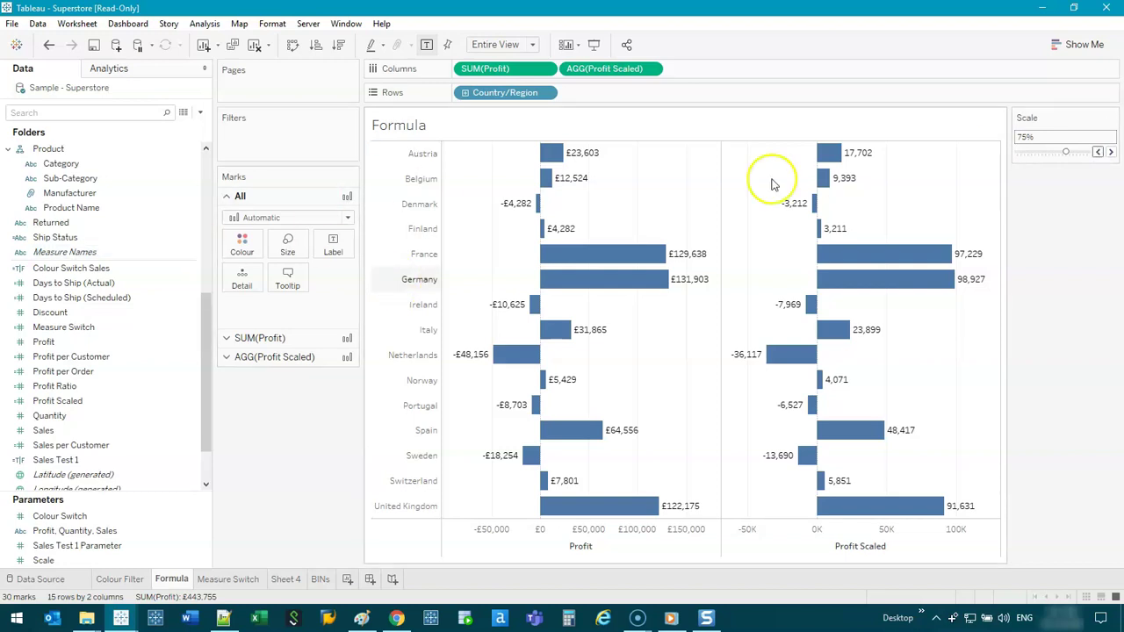
# Step: Replace Country/Region with Category on the rows and lower the Scale parameter to 65%
pyautogui.moveTo(494, 93); pyautogui.dragTo(276, 478)
pyautogui.moveTo(63, 161); pyautogui.dragTo(536, 93)
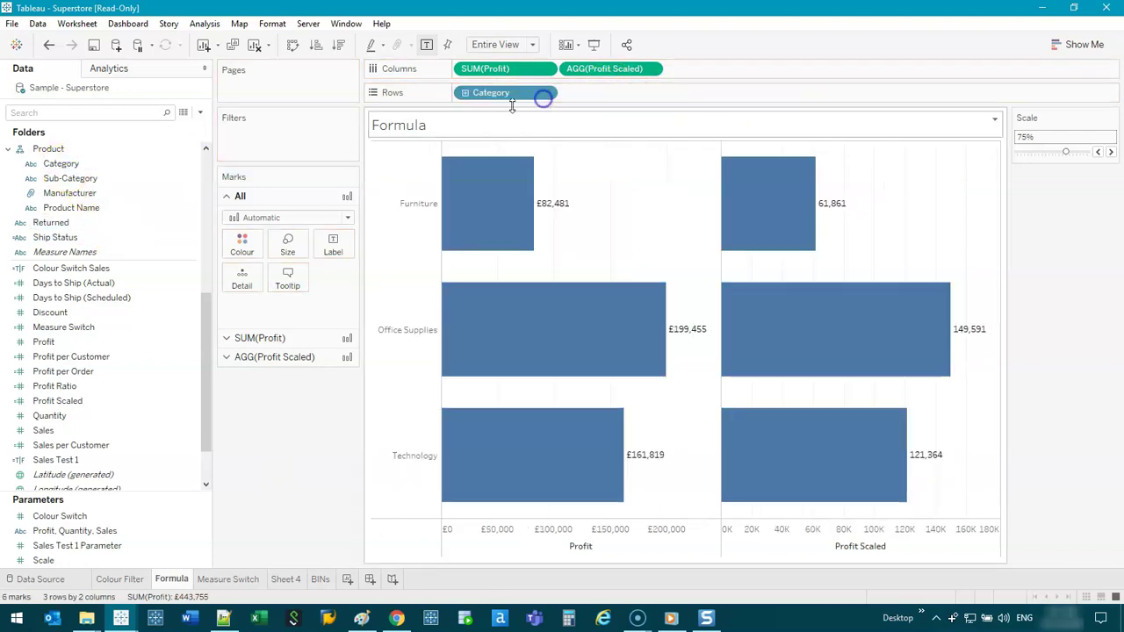
pyautogui.click(1098, 152)
pyautogui.click(1098, 152)
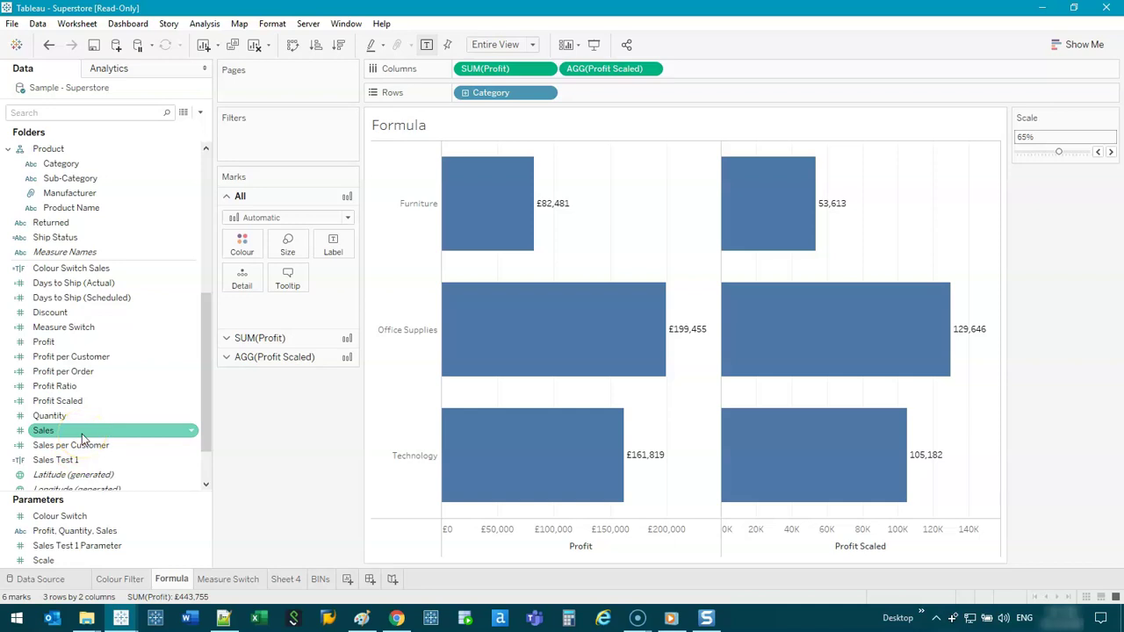
# Step: Open the Profit Scaled calculation and start an if condition on [Category] above the existing expression
pyautogui.moveTo(81, 436); pyautogui.dragTo(121, 444)
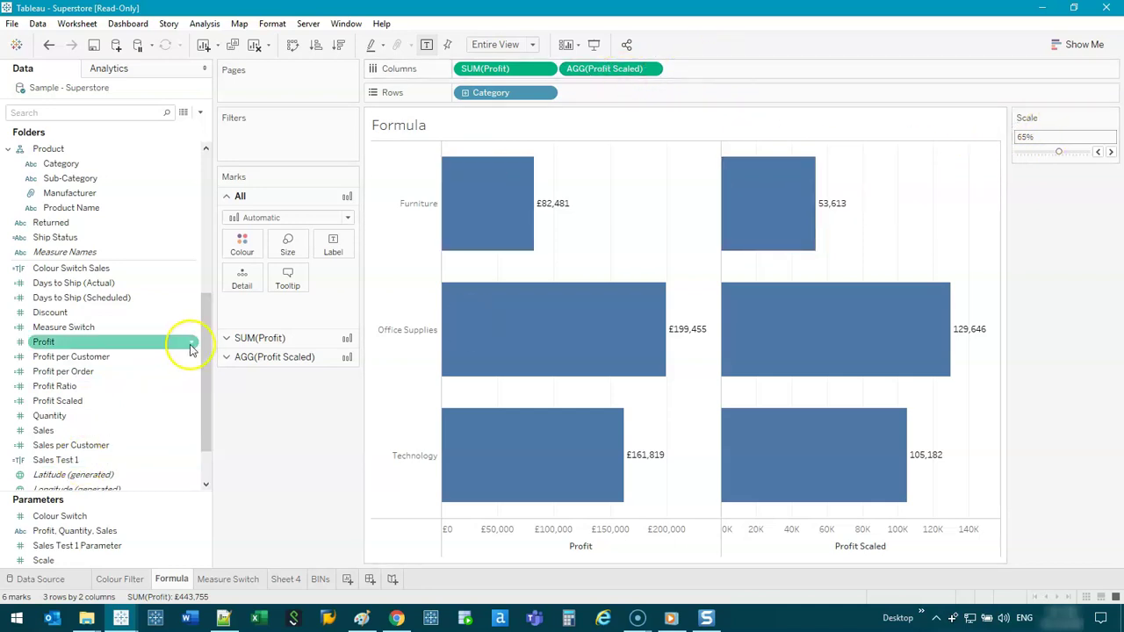
pyautogui.rightClick(112, 400)
pyautogui.click(125, 170)
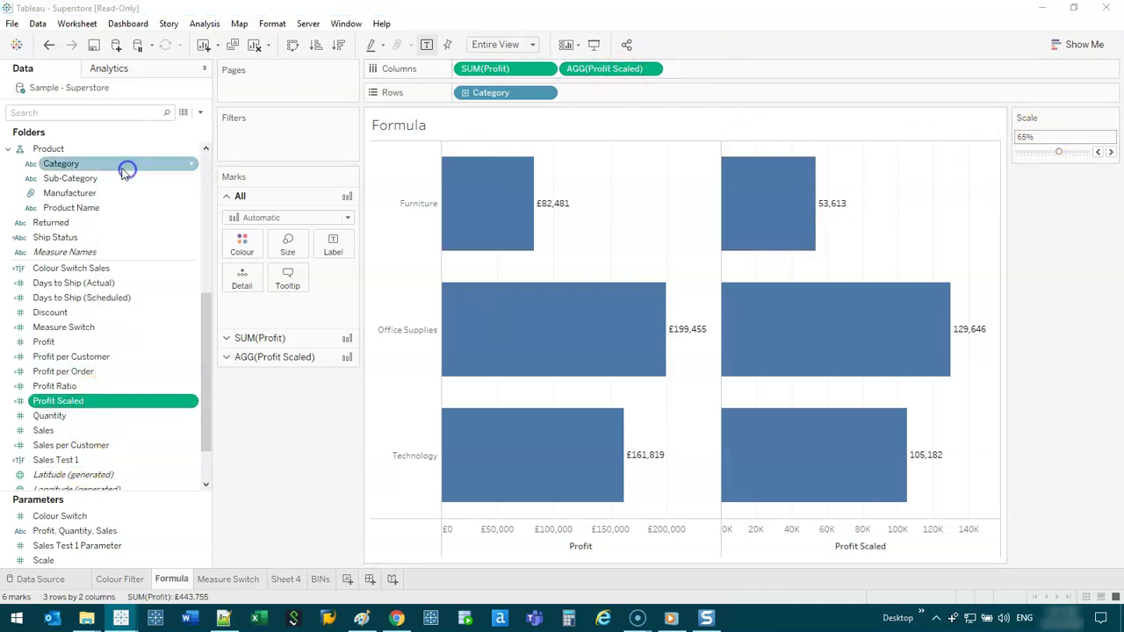
pyautogui.click(343, 237)
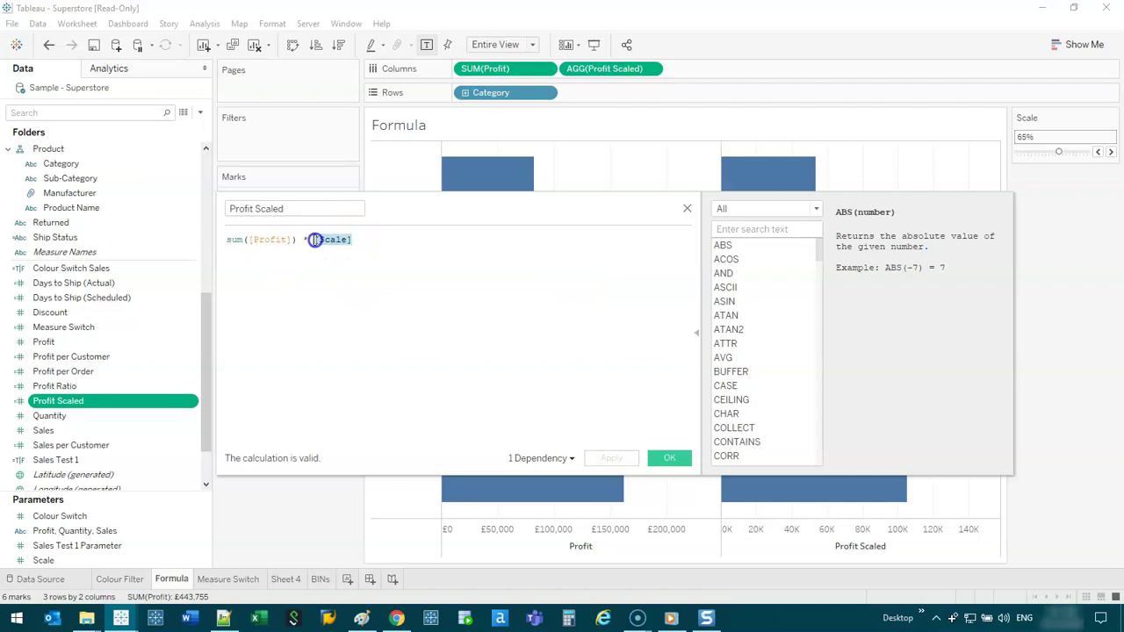
pyautogui.click(374, 234)
pyautogui.click(225, 243)
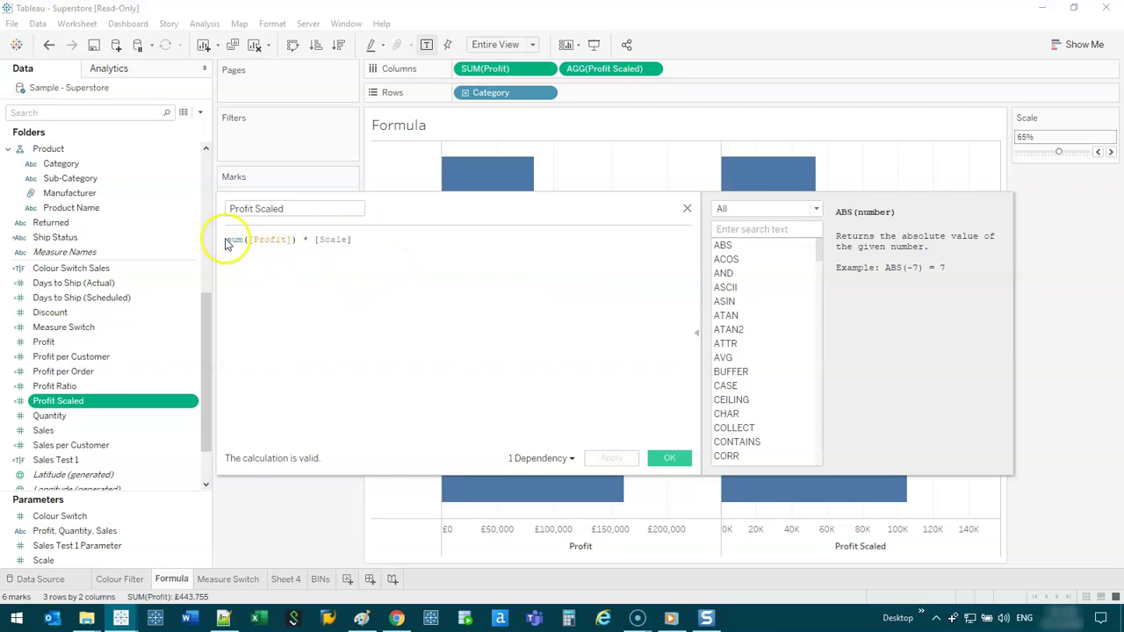
pyautogui.click(229, 238)
pyautogui.press('Return')
pyautogui.press('Return')
pyautogui.click(254, 239)
pyautogui.write('if catego')
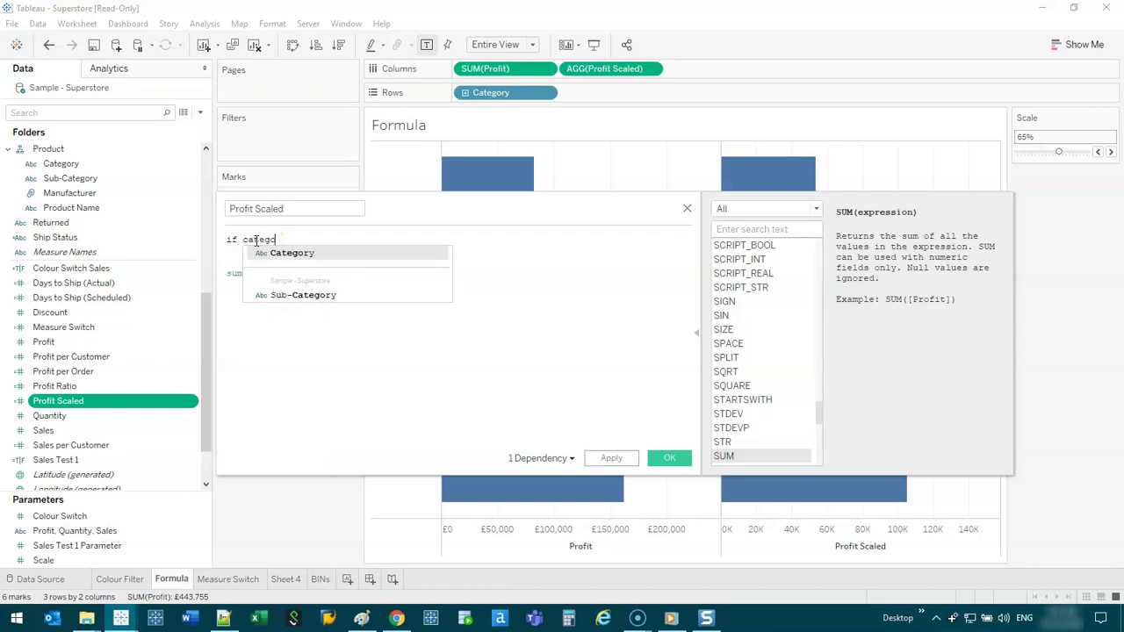
pyautogui.write('ry')
pyautogui.press('Return')
# Step: Complete the condition with = "Furniture" then, and bring sum([Profit]) * [Scale] onto the same line as its result
pyautogui.moveTo(520, 205); pyautogui.dragTo(551, 355)
pyautogui.write('= Fu')
pyautogui.press('BackSpace')
pyautogui.press('BackSpace')
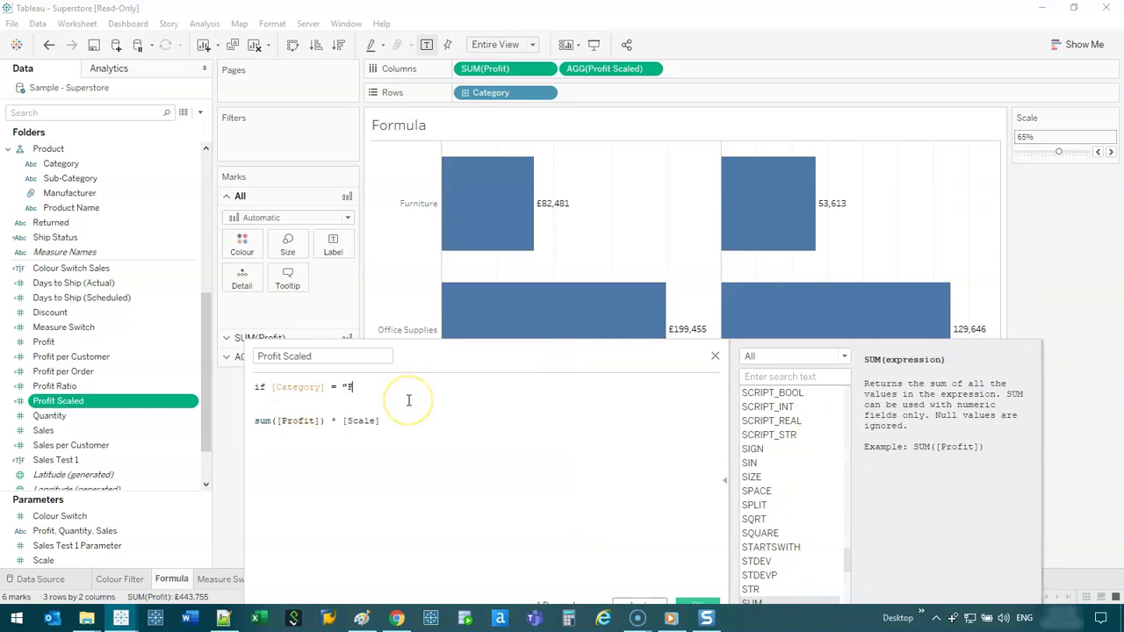
pyautogui.write('"Furniture" then')
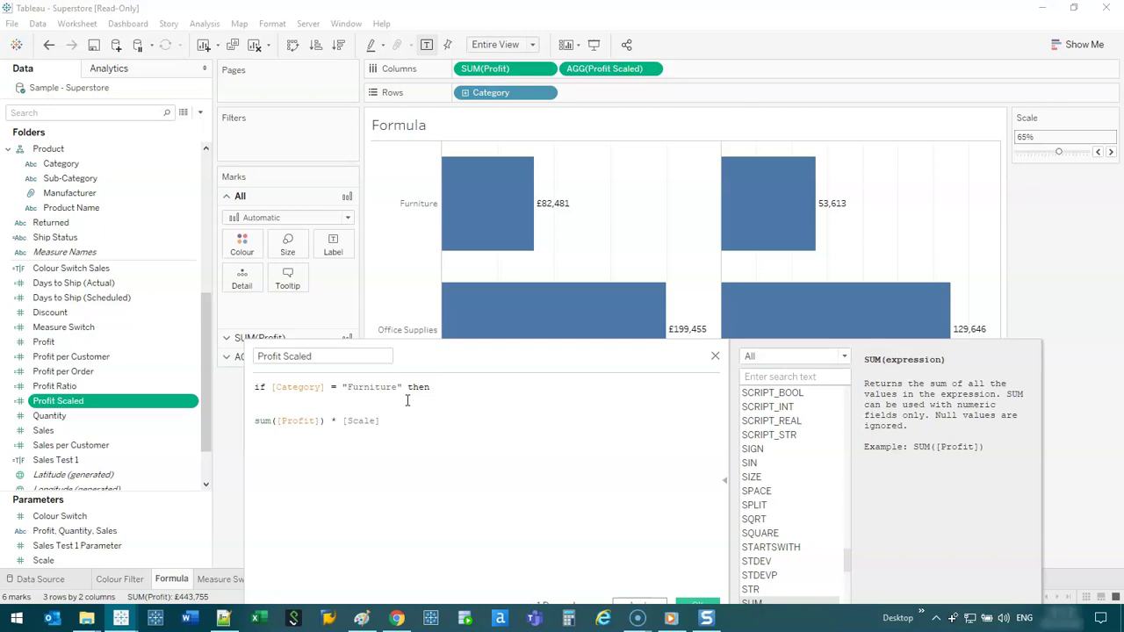
pyautogui.press('Right')
pyautogui.press('Right')
pyautogui.press('Right')
pyautogui.press('Right')
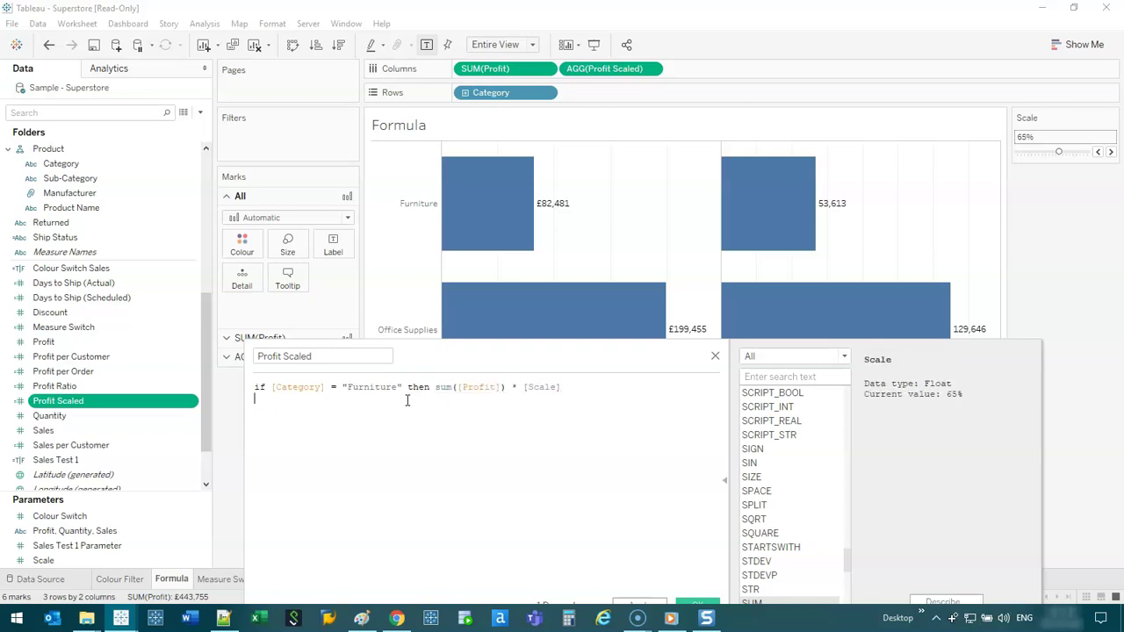
# Step: Add an ELSE branch reading sum([Profit]) * [Scale]+0.05 to the Profit Scaled calculation, reusing the Furniture expression
pyautogui.write('else')
pyautogui.press('Return')
pyautogui.click(348, 401)
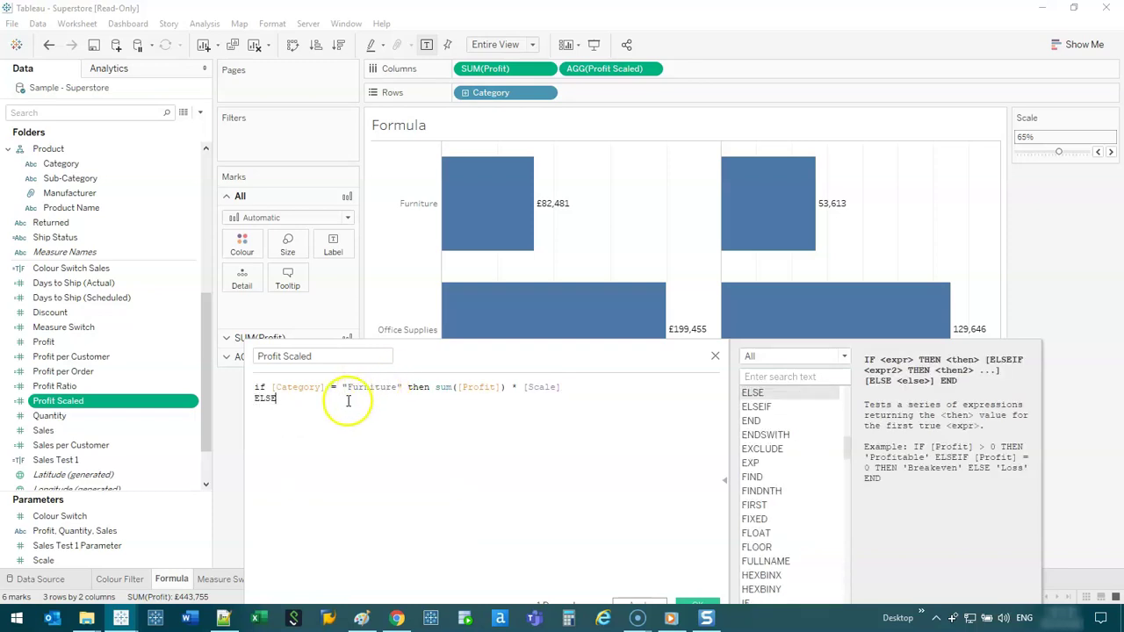
pyautogui.moveTo(561, 387); pyautogui.dragTo(436, 387)
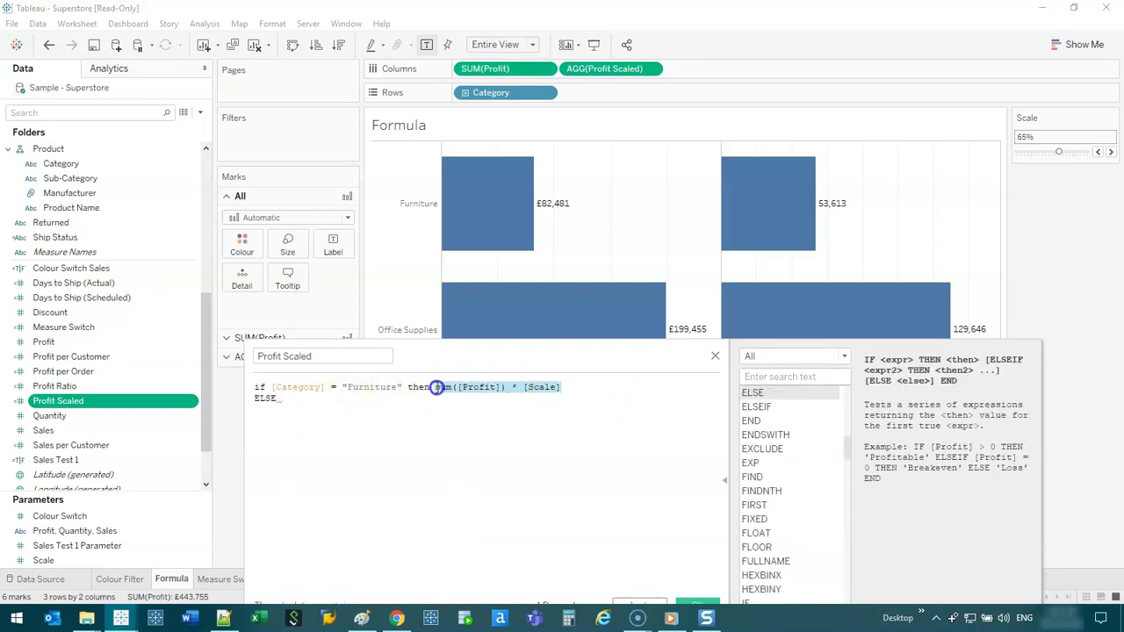
pyautogui.hotkey('ctrl', 'c')
pyautogui.click(348, 403)
pyautogui.hotkey('ctrl', 'v')
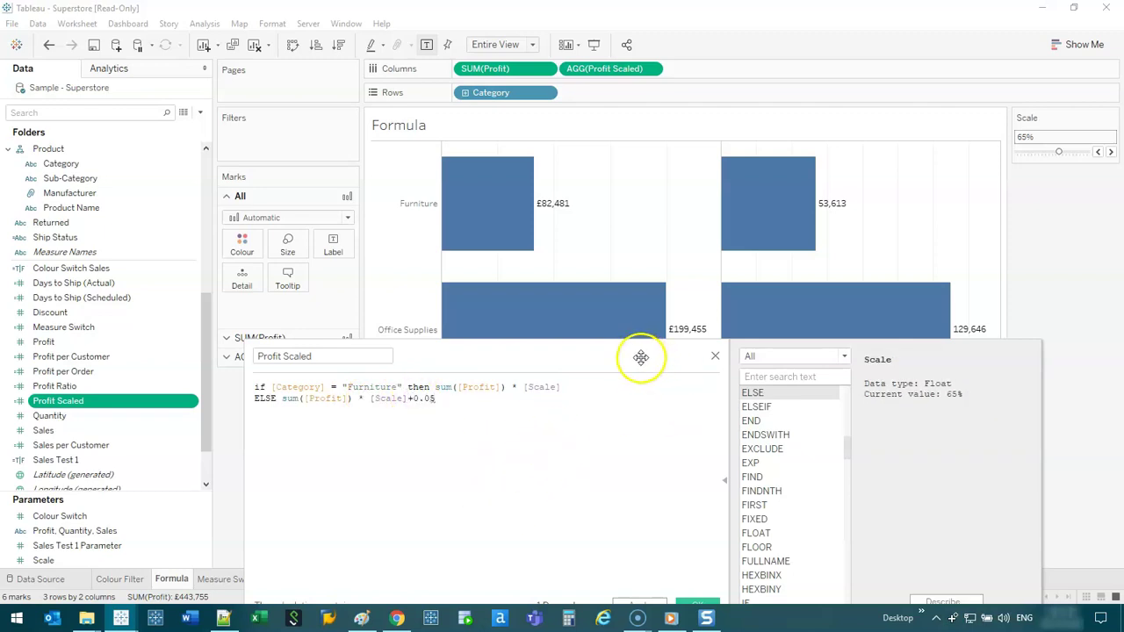
pyautogui.moveTo(642, 357); pyautogui.dragTo(603, 221)
pyautogui.write('+0.05')
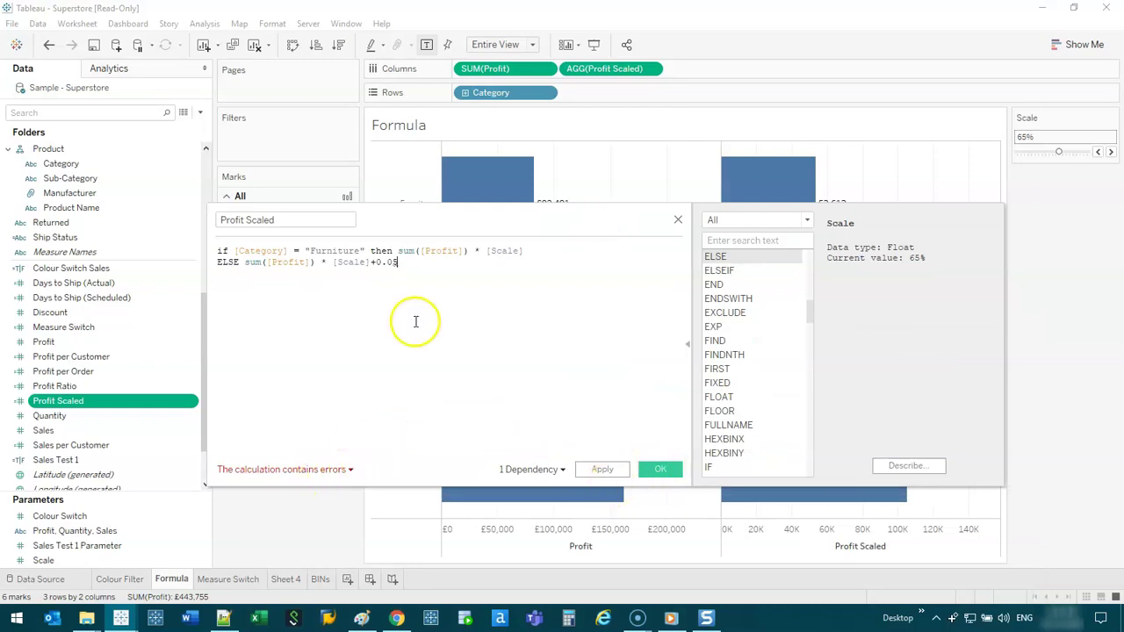
# Step: Close the Profit Scaled IF statement with end and open the calculation's error details
pyautogui.write(' end')
pyautogui.click(418, 336)
pyautogui.click(339, 469)
pyautogui.click(332, 470)
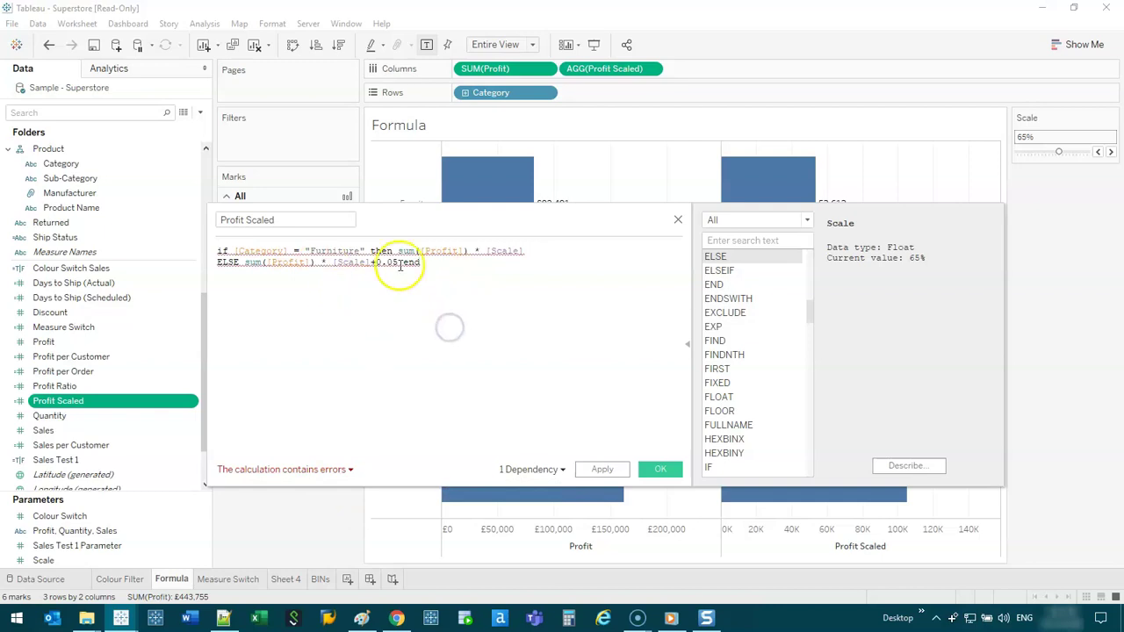
pyautogui.click(446, 258)
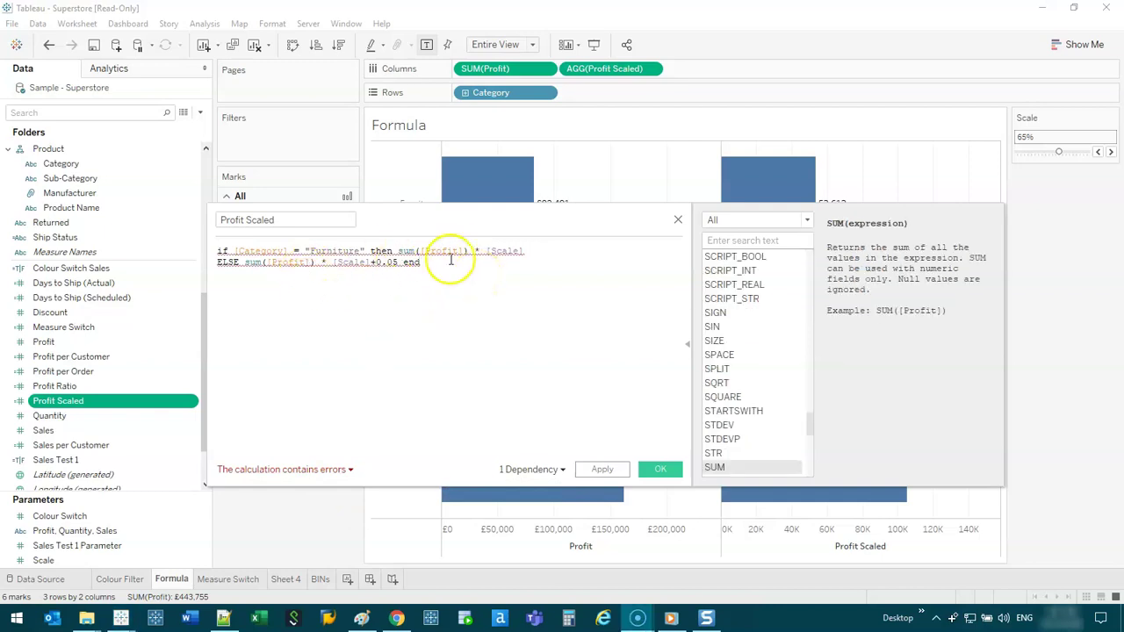
pyautogui.click(305, 469)
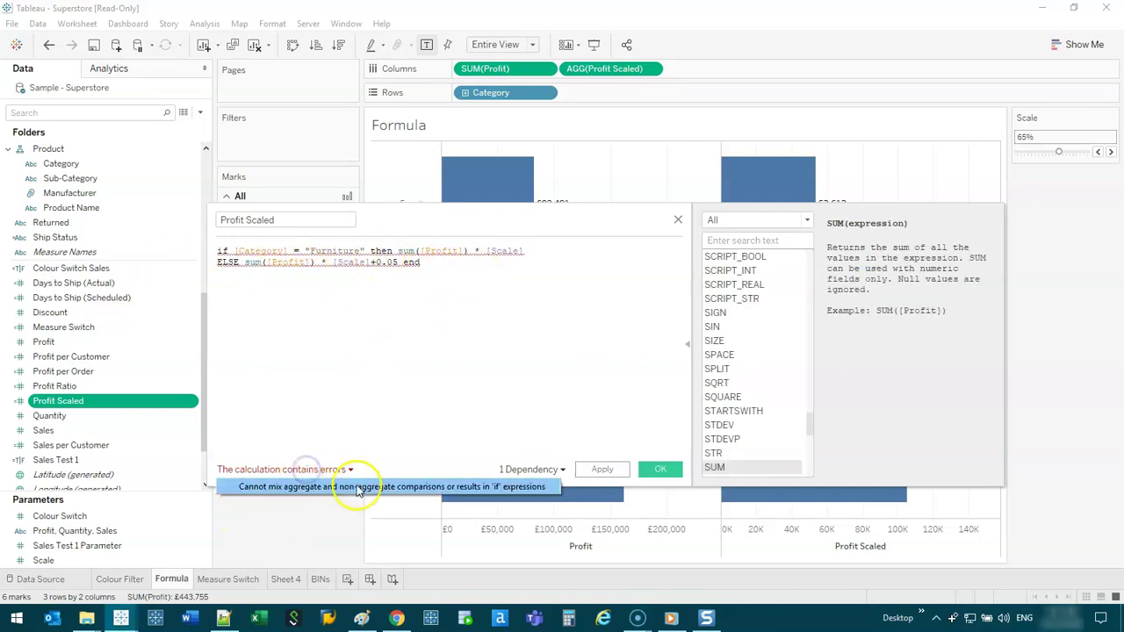
# Step: Remove the sum function from both the ELSE and Furniture branches of Profit Scaled, leaving ([Profit]), and save the calculation
pyautogui.click(251, 322)
pyautogui.doubleClick(252, 262)
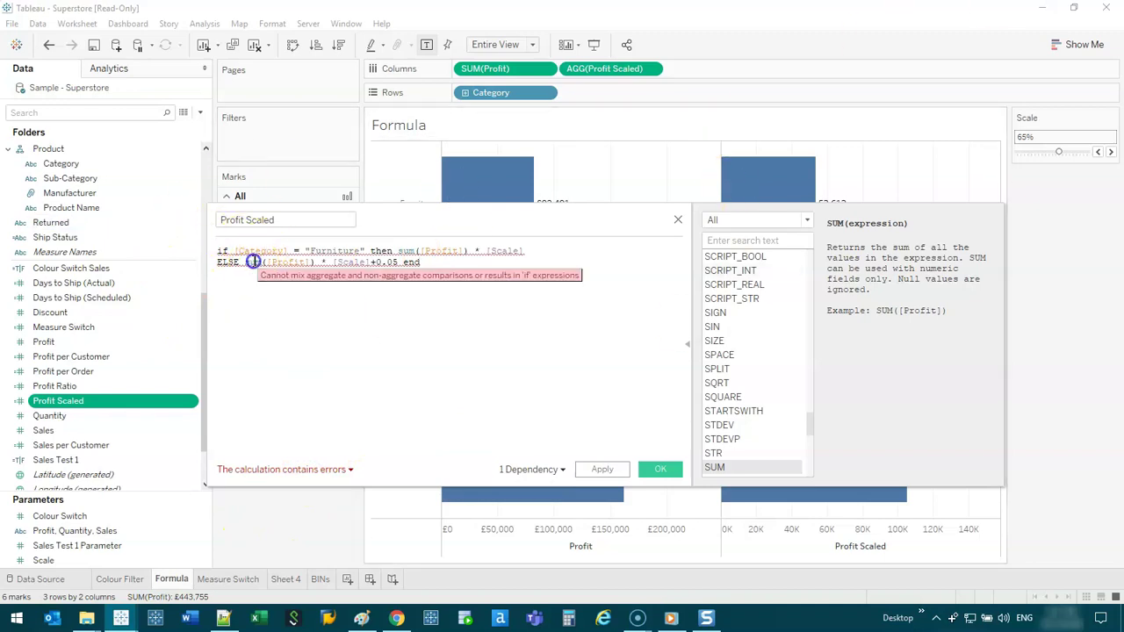
pyautogui.press('BackSpace')
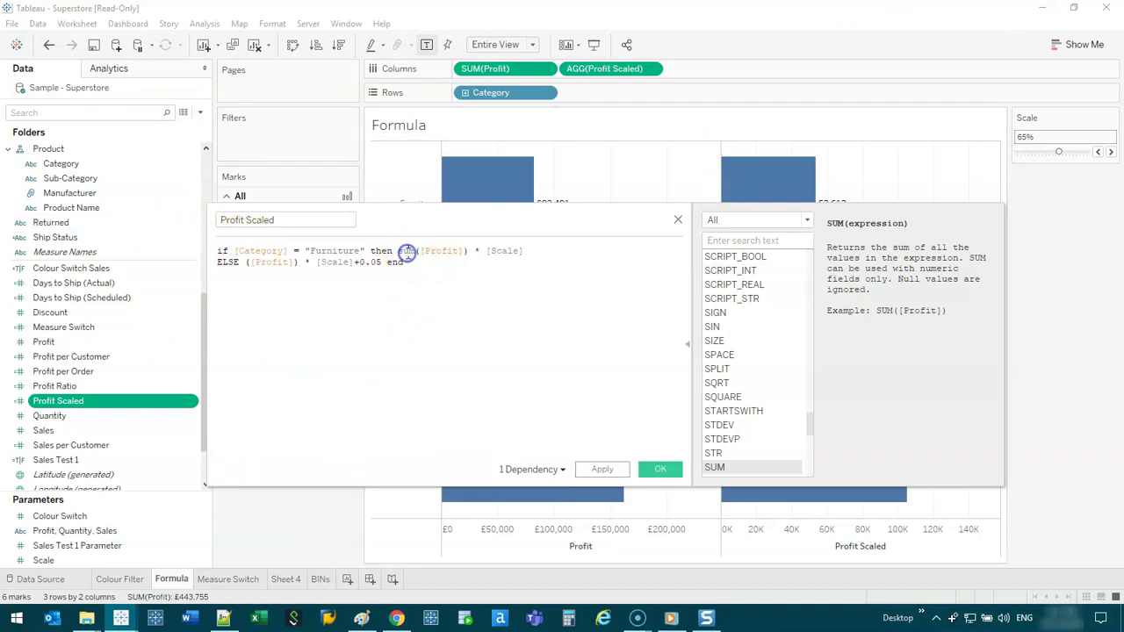
pyautogui.write('sum')
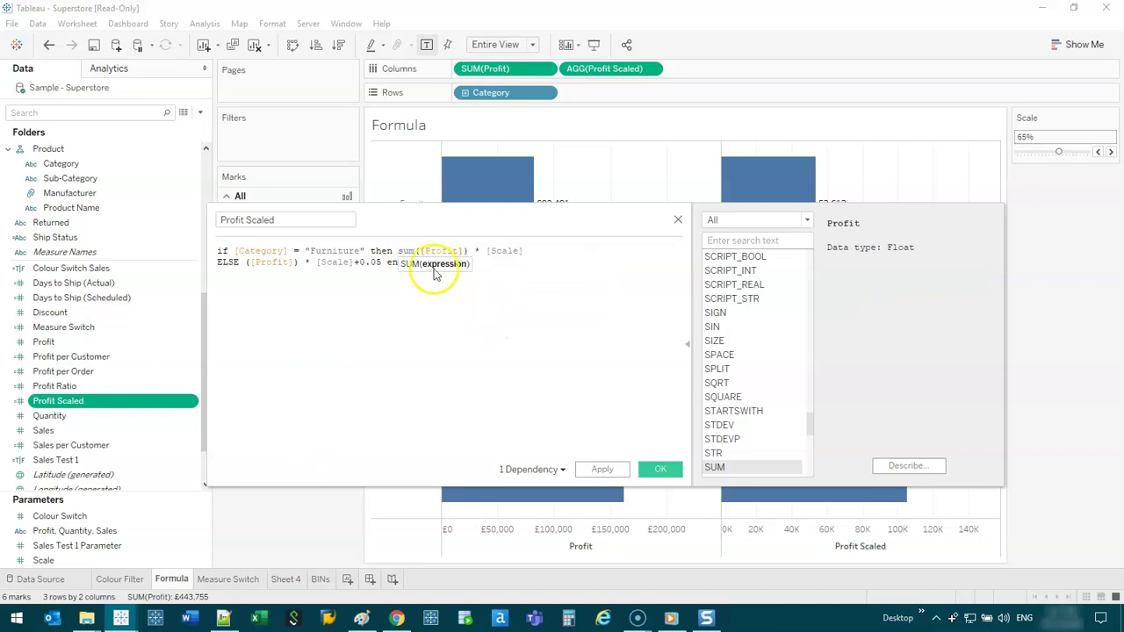
pyautogui.doubleClick(406, 250)
pyautogui.press('BackSpace')
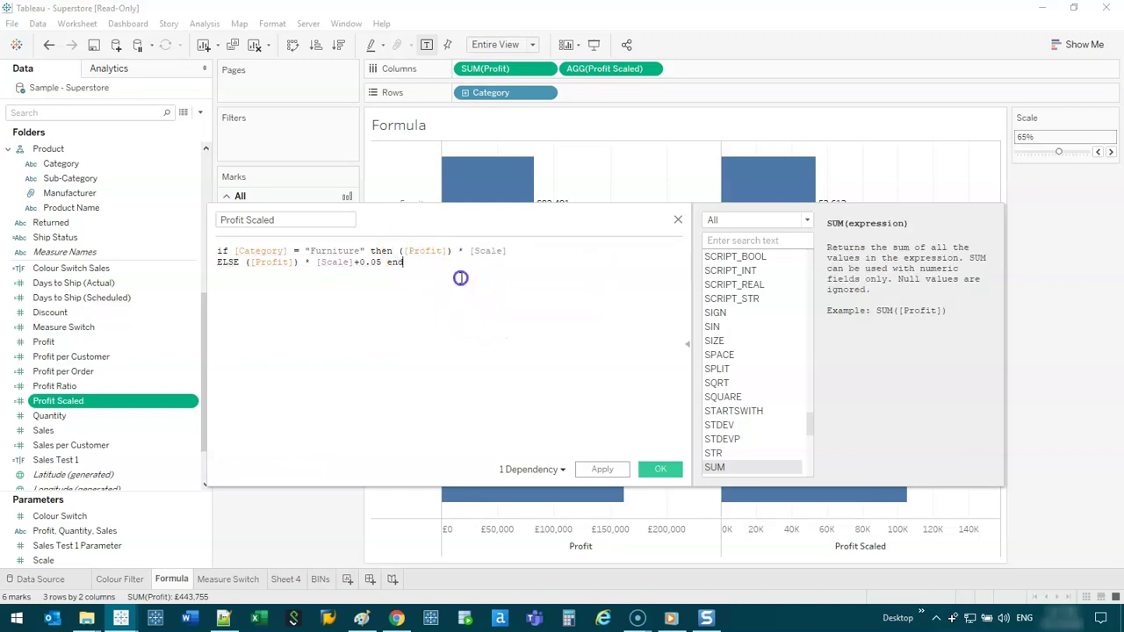
pyautogui.click(660, 469)
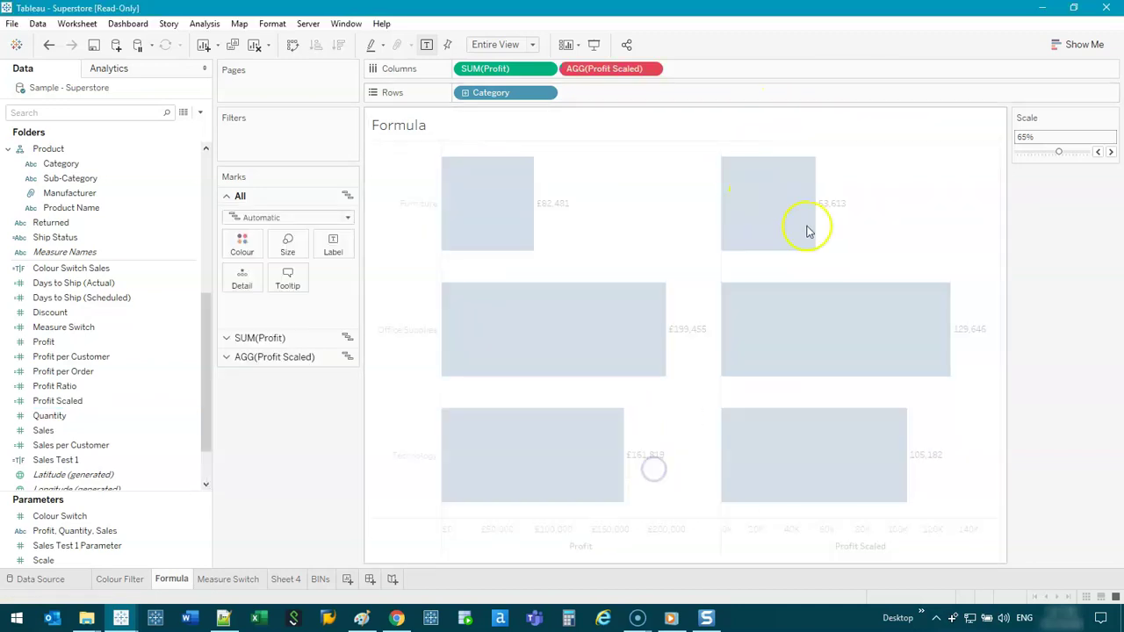
# Step: Replace the invalid Profit Scaled field on the columns with the corrected one and lower the Scale parameter to 35%
pyautogui.moveTo(578, 81); pyautogui.dragTo(309, 467)
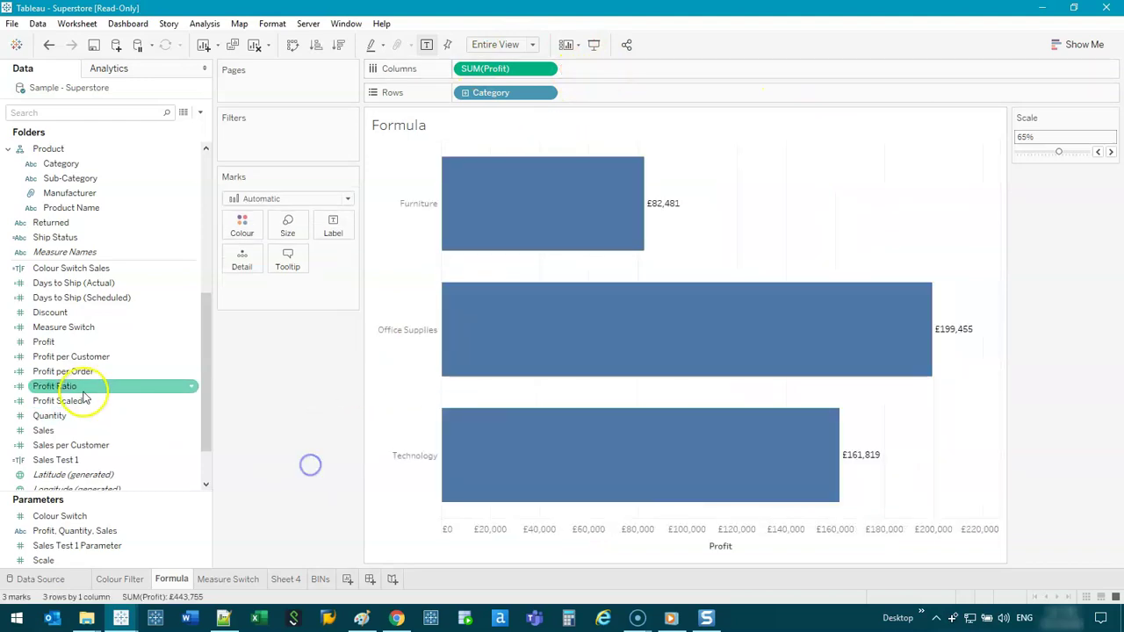
pyautogui.doubleClick(83, 402)
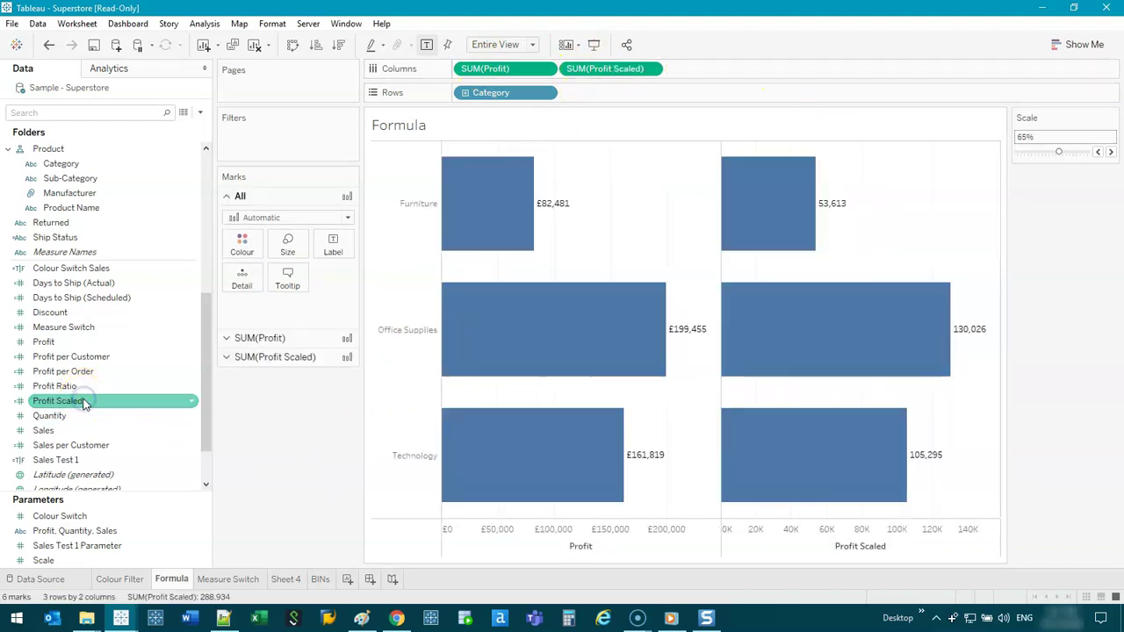
pyautogui.click(1096, 153)
pyautogui.moveTo(959, 331)
pyautogui.moveTo(903, 455)
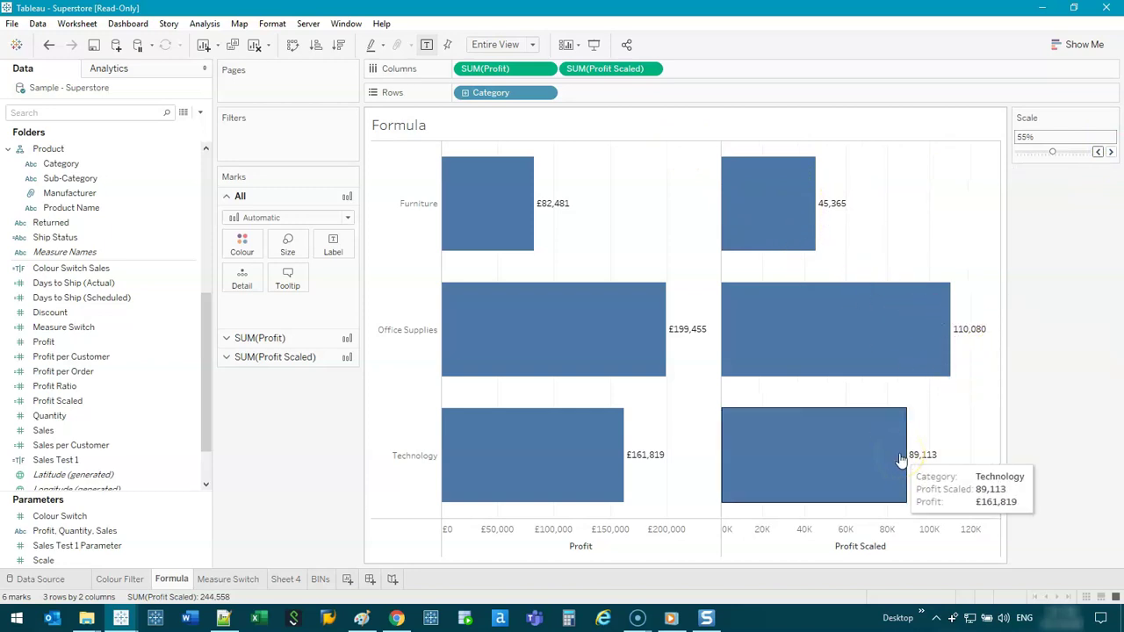
pyautogui.click(1097, 153)
pyautogui.click(1096, 153)
pyautogui.click(1097, 152)
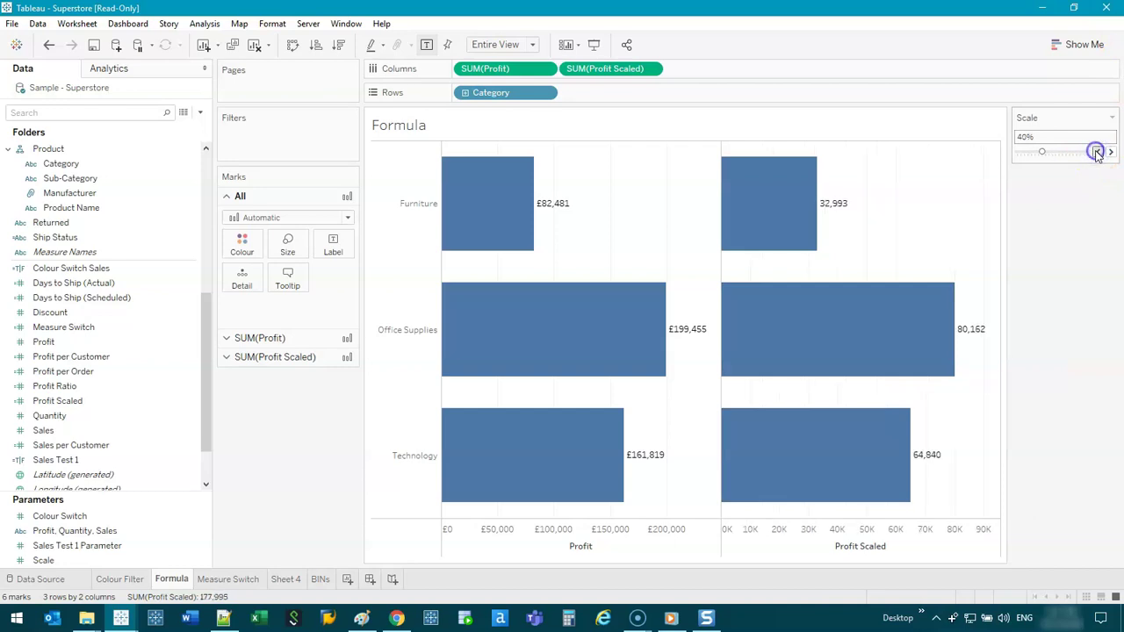
pyautogui.click(1096, 152)
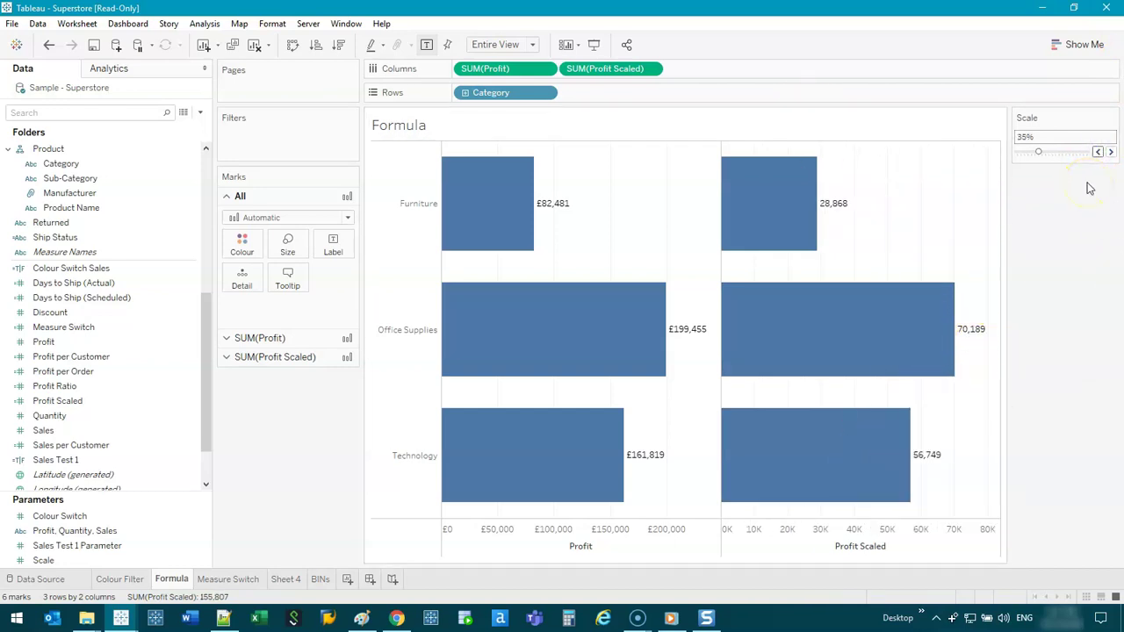
# Step: View the Measure Switch sheet, create a new worksheet and place Order Date on the columns as a continuous week
pyautogui.click(257, 576)
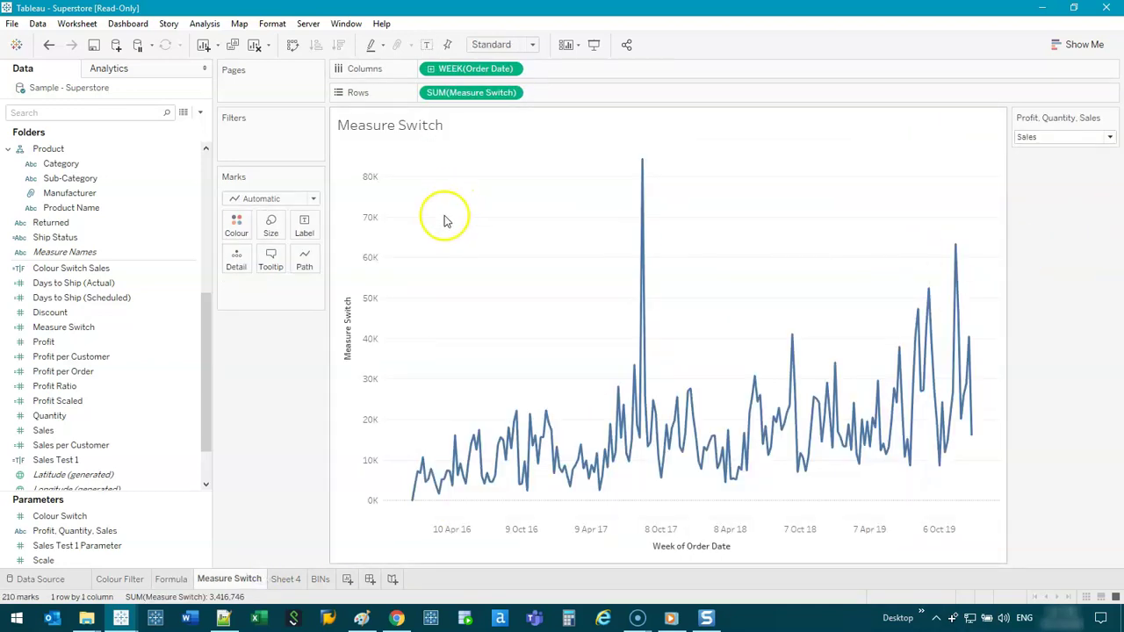
pyautogui.click(348, 580)
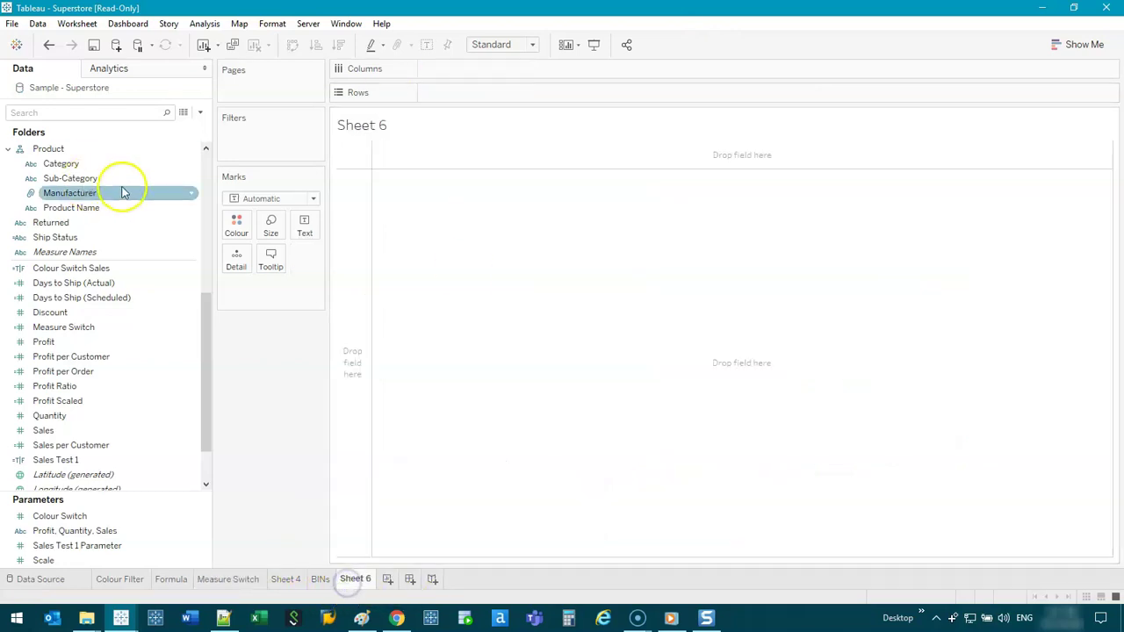
pyautogui.scroll(5, 75, 200)
pyautogui.moveTo(66, 220); pyautogui.dragTo(501, 68)
pyautogui.doubleClick(519, 397)
# Step: Add Profit, Quantity and Sales to the rows as three separate line charts
pyautogui.scroll(-7, 134, 411)
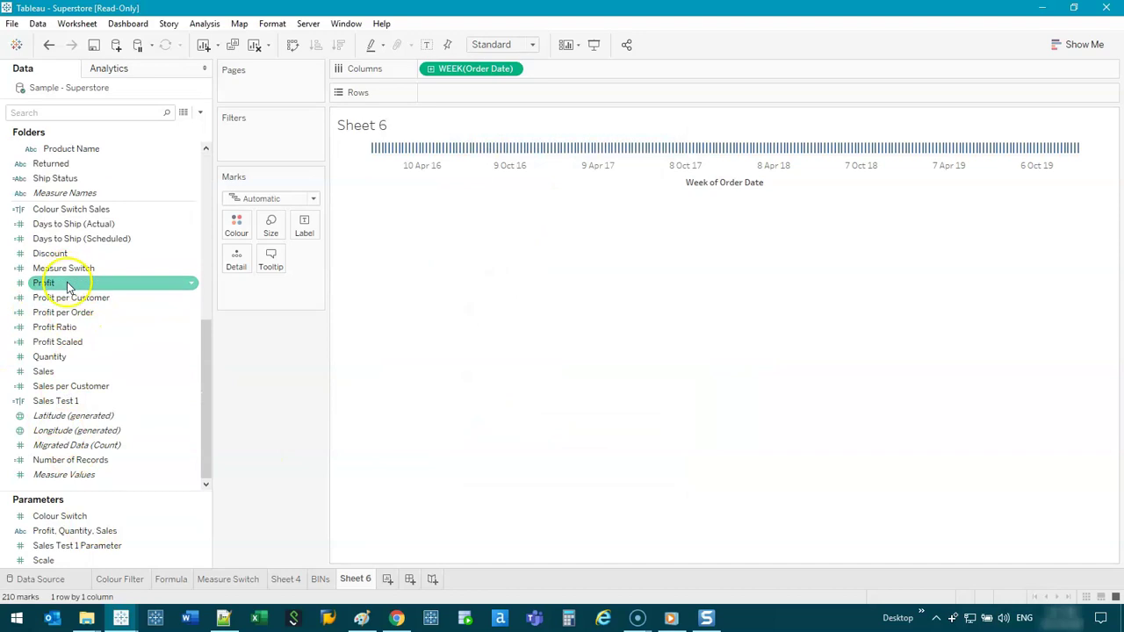
pyautogui.doubleClick(44, 283)
pyautogui.doubleClick(49, 357)
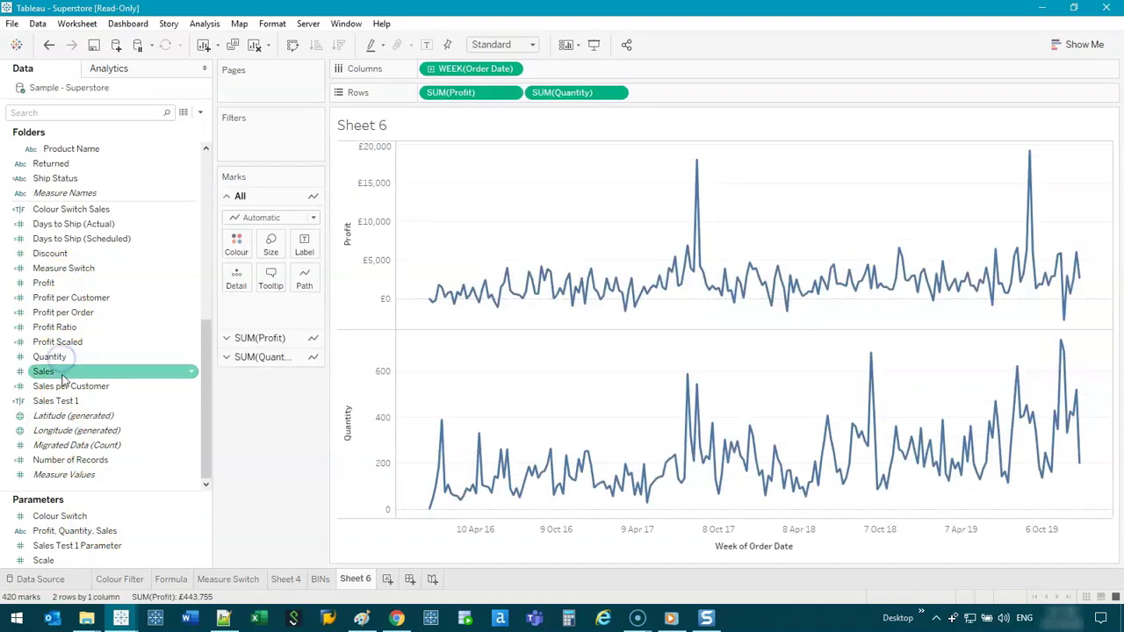
pyautogui.moveTo(43, 371); pyautogui.dragTo(363, 389)
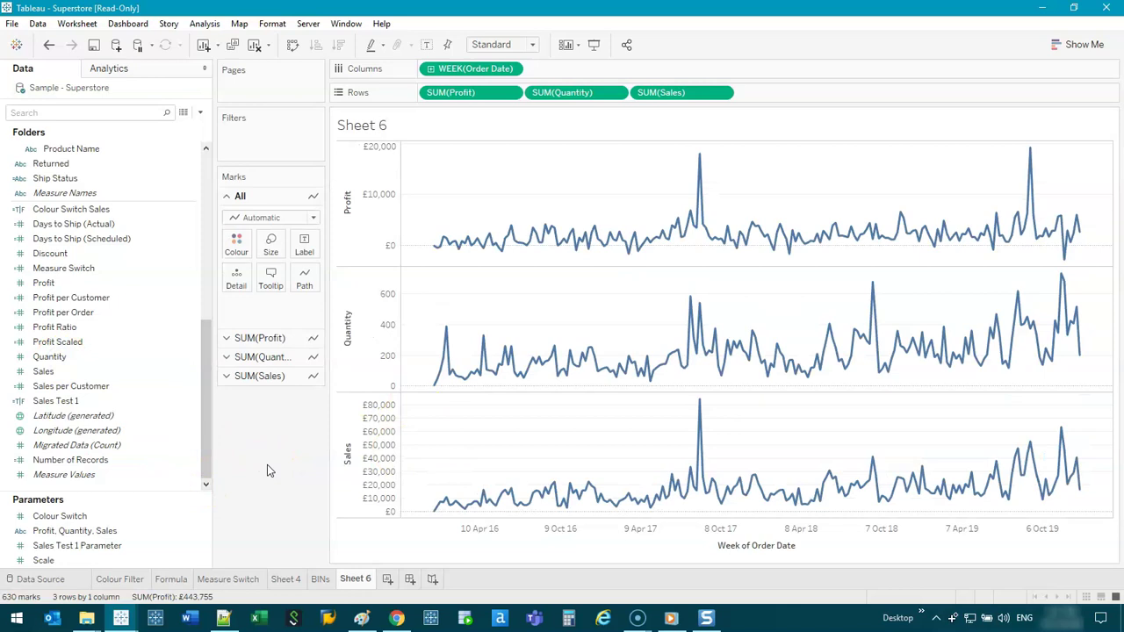
# Step: Try combining Profit, Quantity and Sales on one shared axis, and undo the combination
pyautogui.click(582, 93)
pyautogui.moveTo(582, 93); pyautogui.dragTo(372, 188)
pyautogui.moveTo(564, 93); pyautogui.dragTo(360, 239)
pyautogui.moveTo(289, 259); pyautogui.dragTo(232, 230)
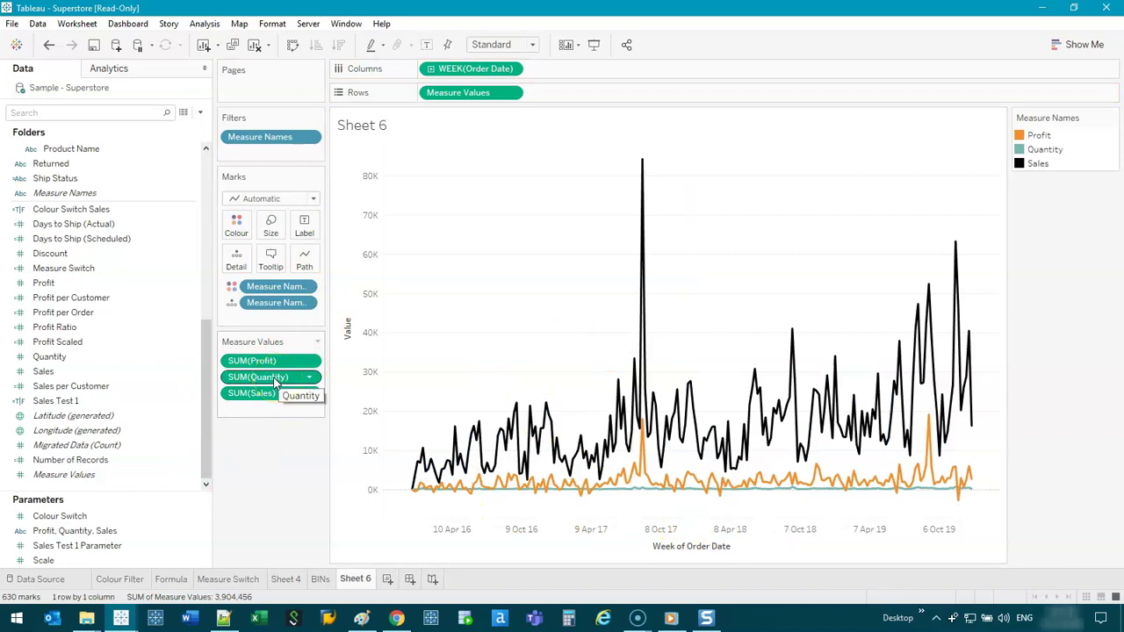
pyautogui.hotkey('ctrl', 'z')
pyautogui.hotkey('ctrl', 'z')
pyautogui.hotkey('ctrl', 'z')
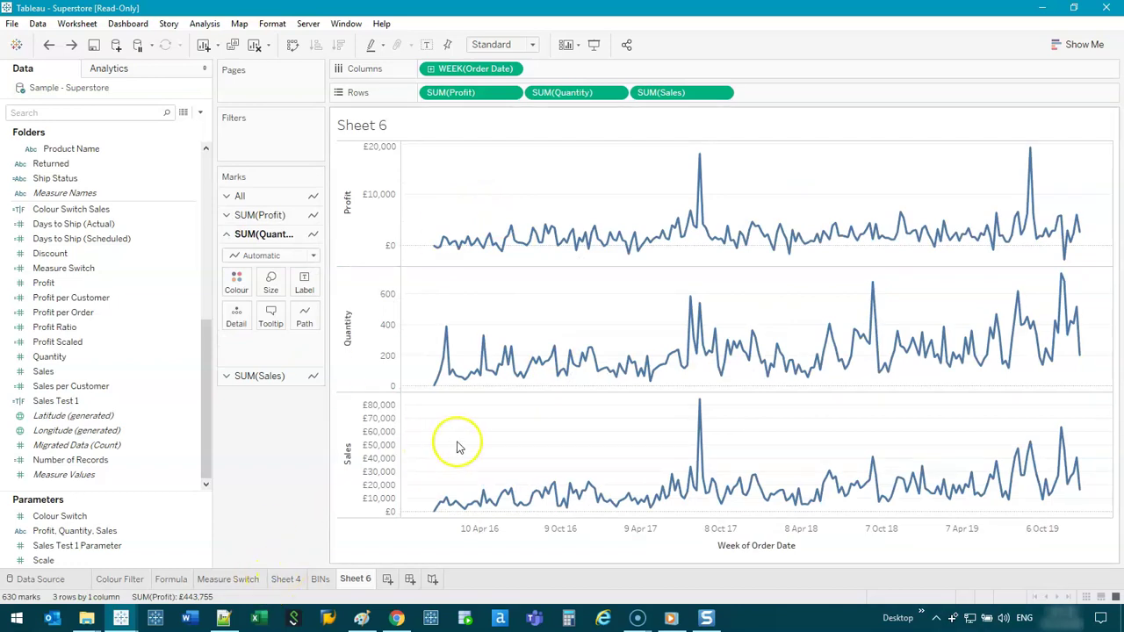
# Step: Remove Profit, Quantity and Sales from the rows, keeping only the week of Order Date
pyautogui.moveTo(248, 579)
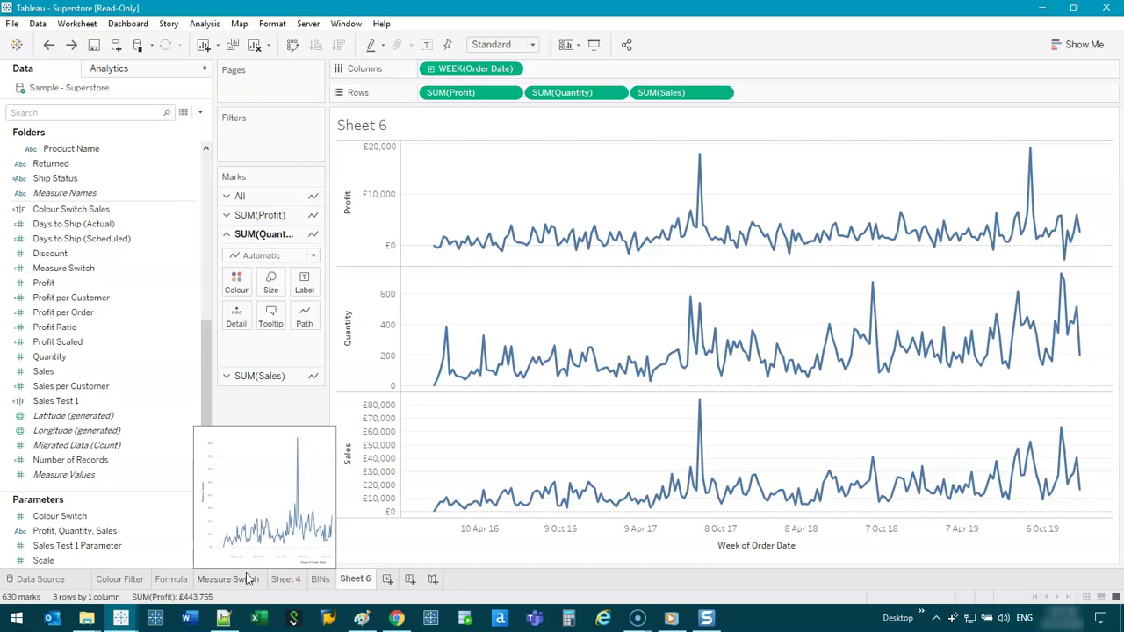
pyautogui.click(496, 92)
pyautogui.keyDown('shift'); pyautogui.click(689, 92); pyautogui.keyUp('shift')
pyautogui.press('Delete')
pyautogui.click(79, 518)
pyautogui.click(84, 546)
pyautogui.rightClick(84, 548)
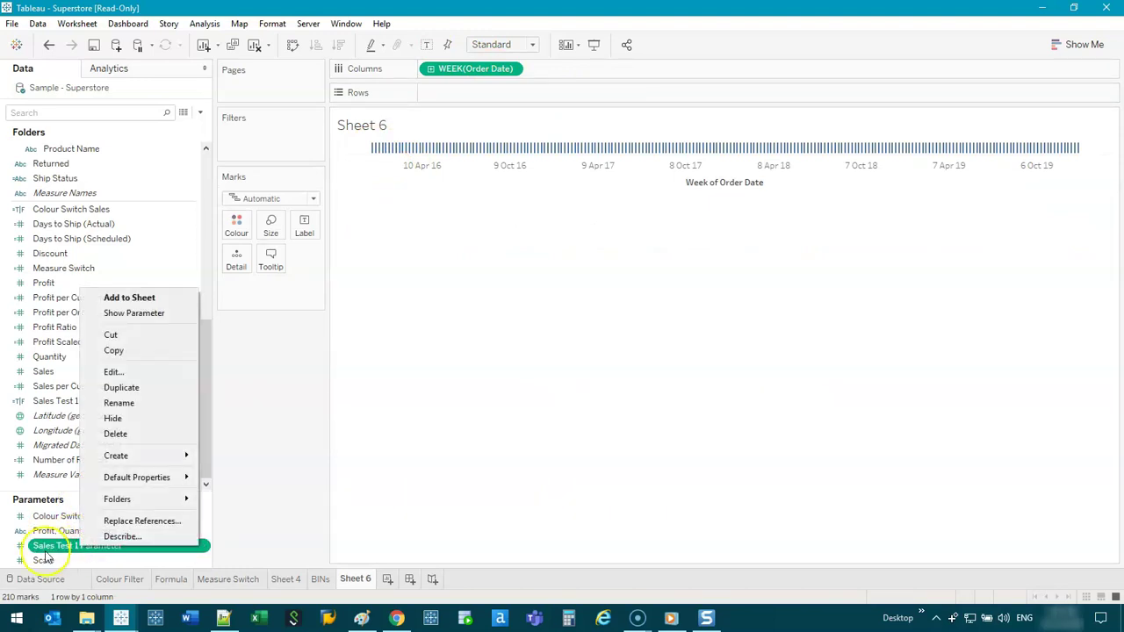
pyautogui.click(116, 545)
pyautogui.rightClick(114, 546)
# Step: Review the data type, current value and list of values of the Profit, Quantity, Sales parameter without changing it
pyautogui.click(88, 532)
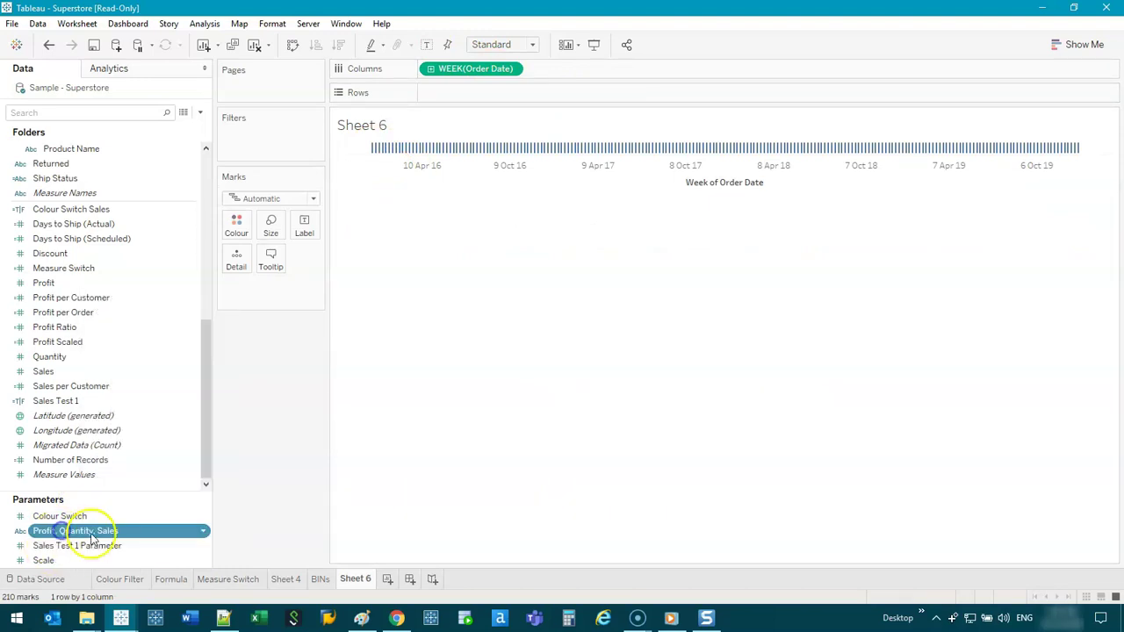
pyautogui.rightClick(112, 533)
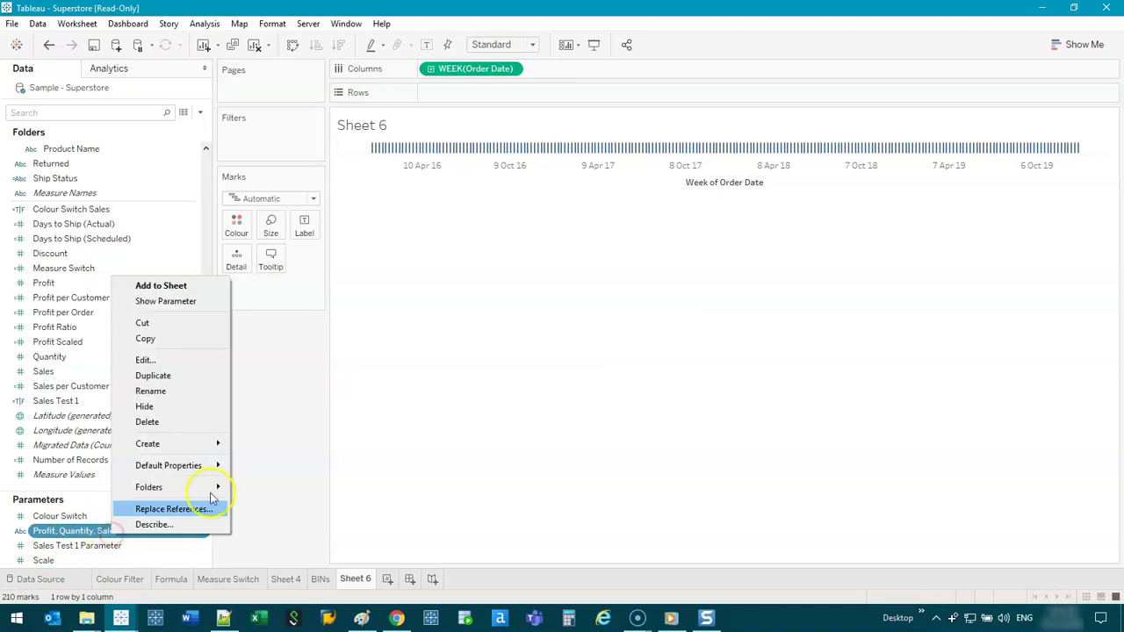
pyautogui.click(195, 369)
pyautogui.click(595, 177)
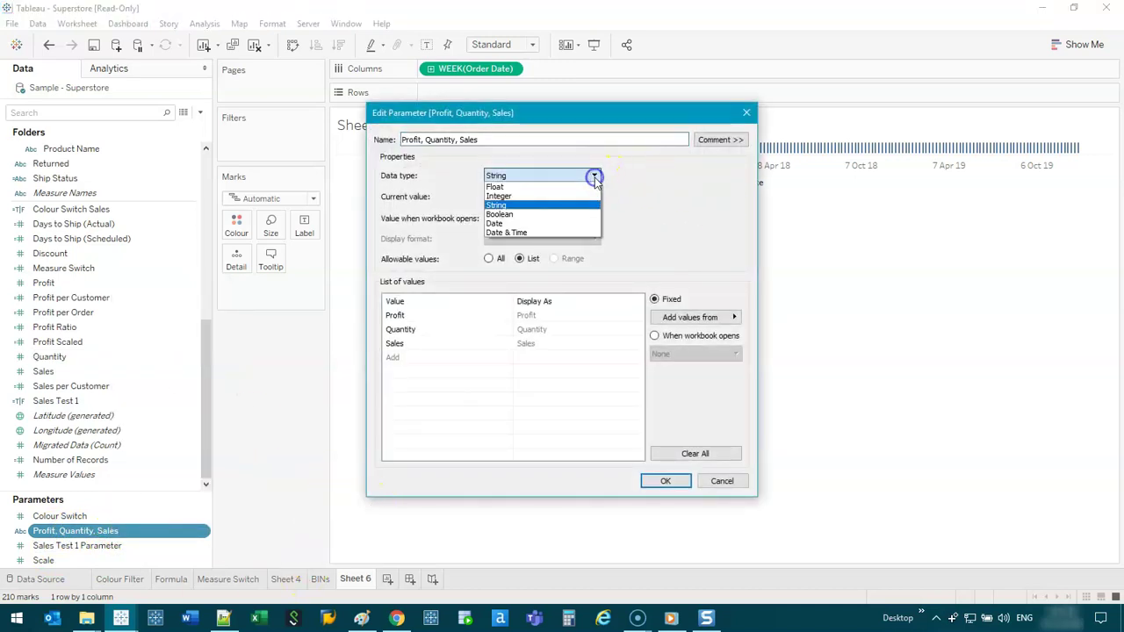
pyautogui.click(531, 205)
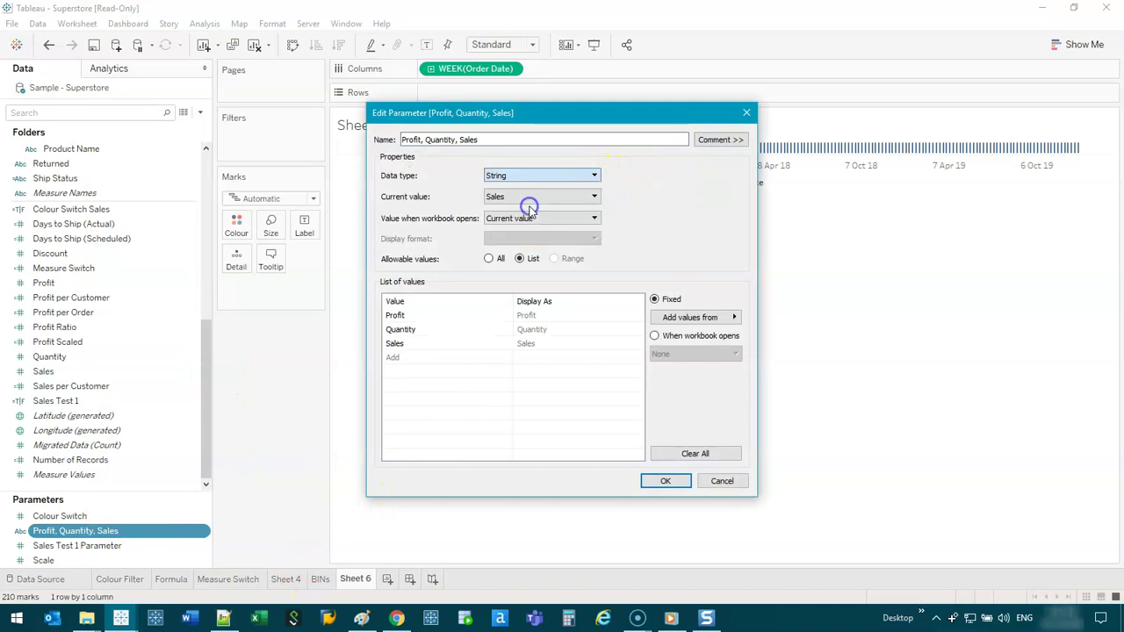
pyautogui.click(528, 196)
pyautogui.click(547, 201)
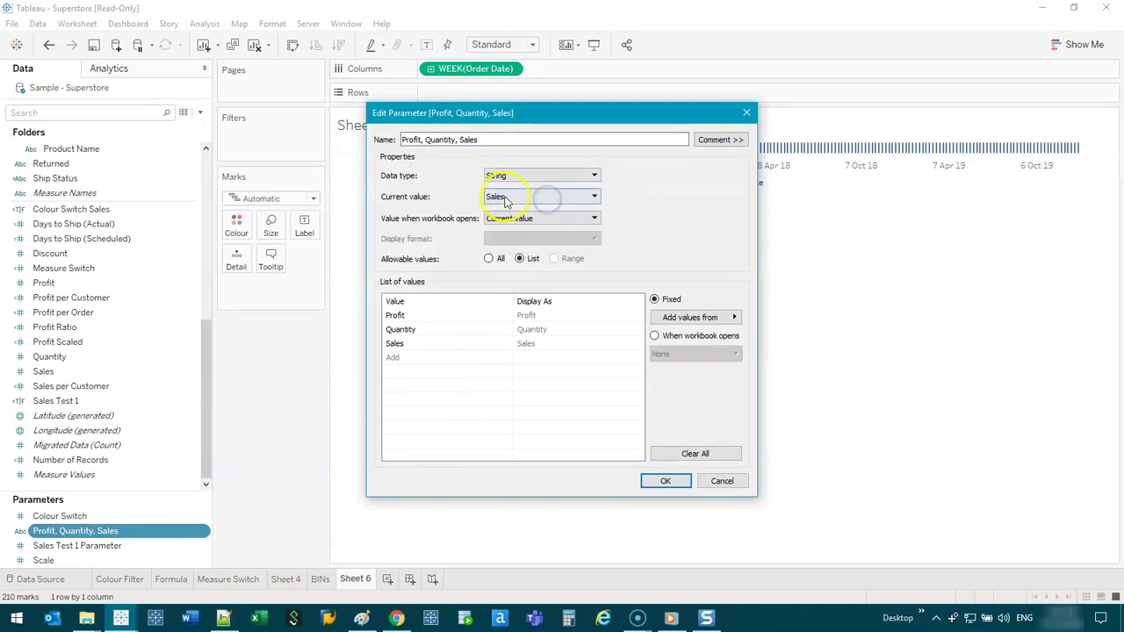
pyautogui.click(723, 481)
# Step: Start a new parameter from Scale, with String as its data type and List as its allowable values
pyautogui.rightClick(154, 561)
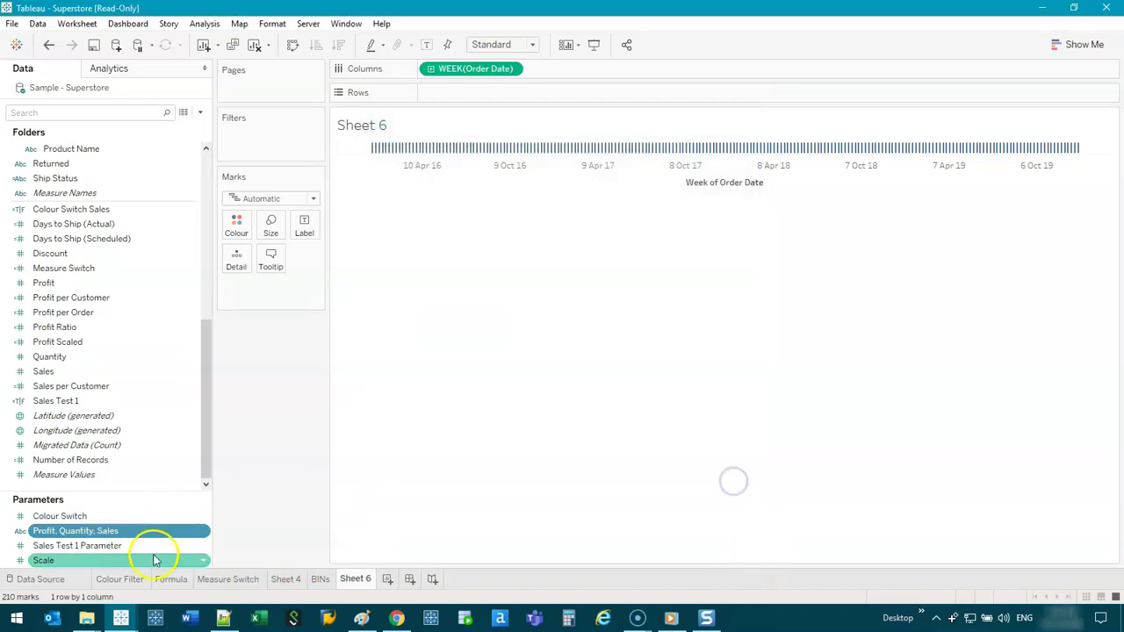
pyautogui.moveTo(211, 463)
pyautogui.click(319, 482)
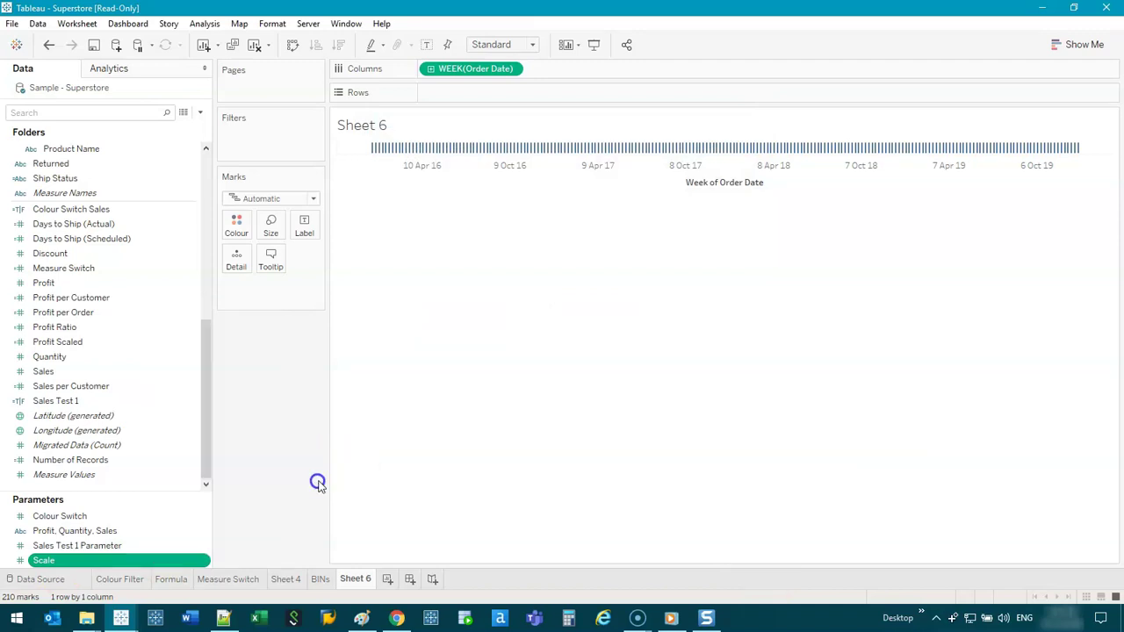
pyautogui.click(557, 233)
pyautogui.click(537, 261)
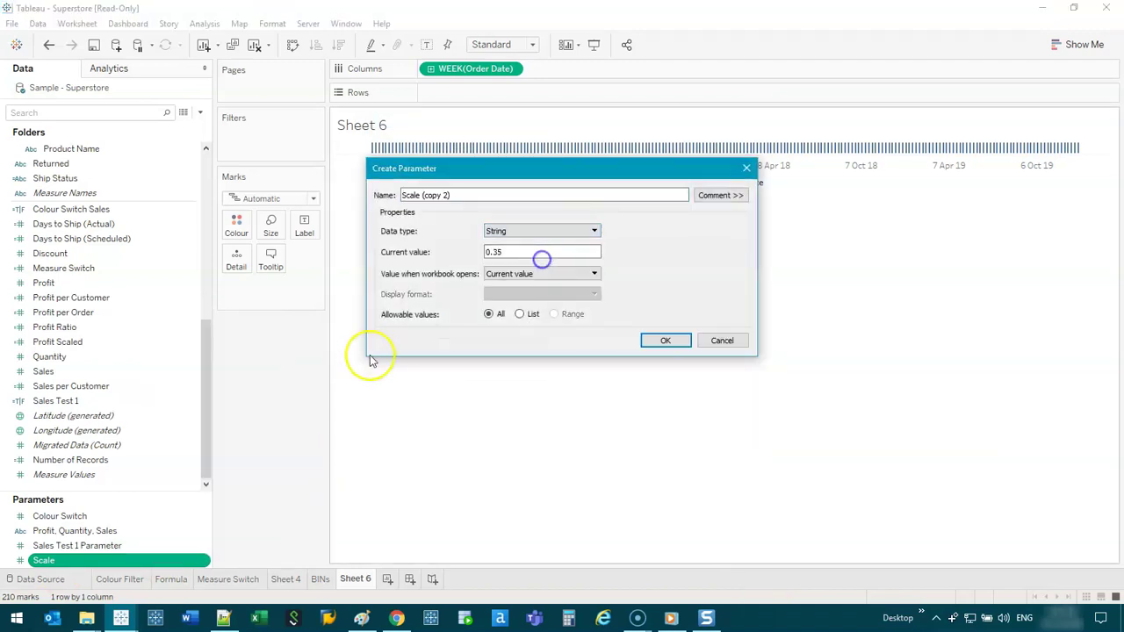
pyautogui.moveTo(627, 166); pyautogui.dragTo(641, 204)
pyautogui.click(533, 286)
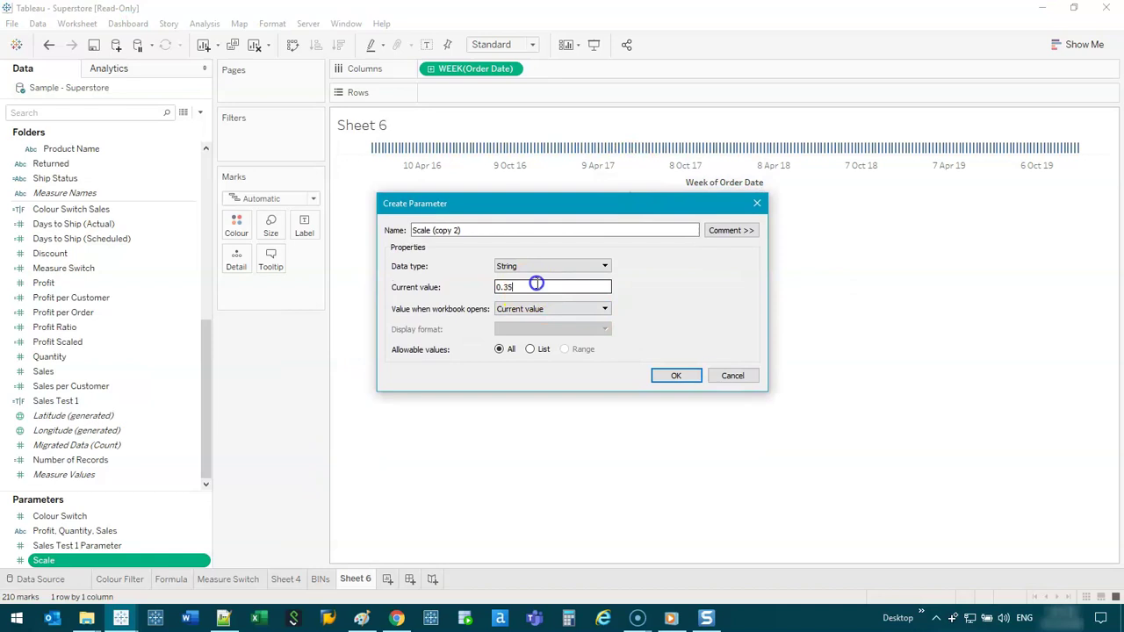
pyautogui.click(530, 350)
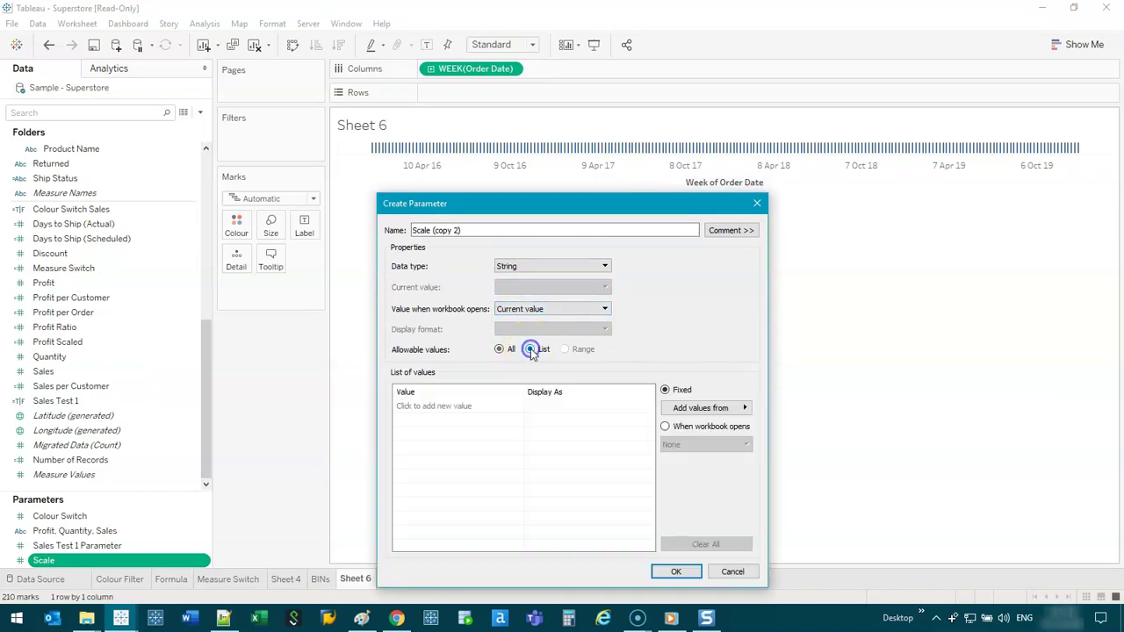
# Step: Enter Profit, Quantity and Sales in the new parameter's list of values
pyautogui.click(432, 406)
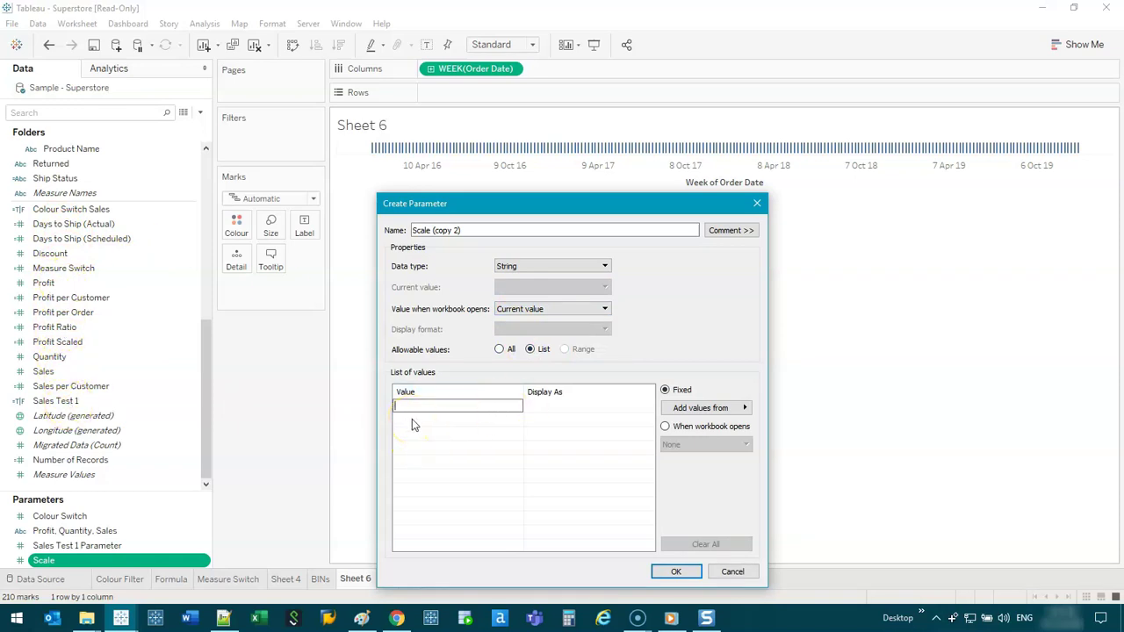
pyautogui.write('Profit')
pyautogui.press('Return')
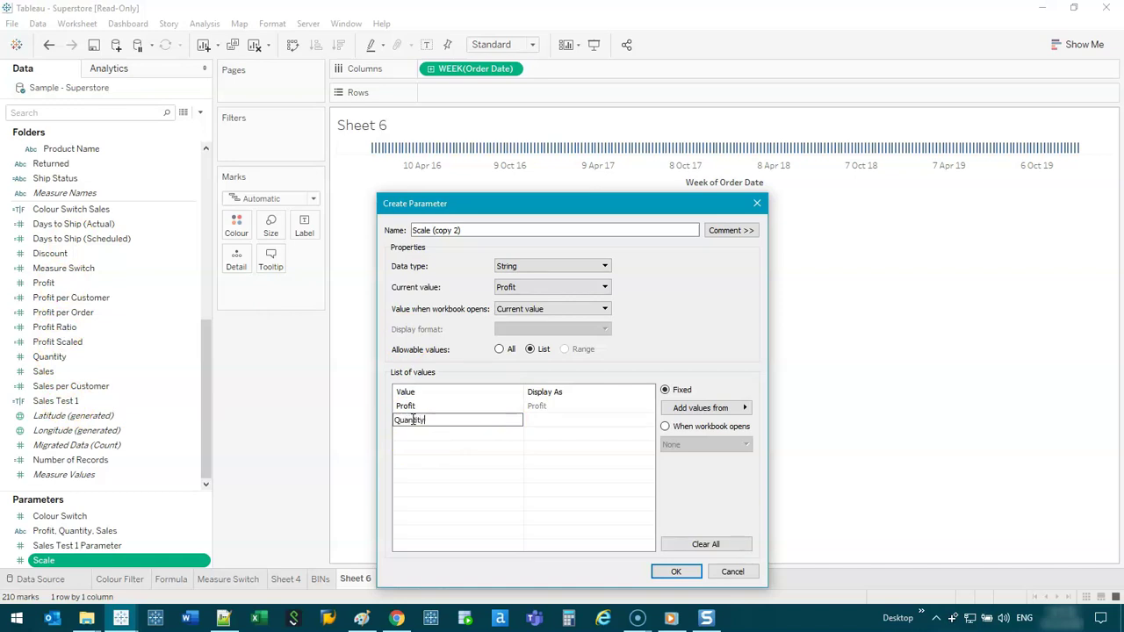
pyautogui.click(450, 432)
pyautogui.write('Sales')
pyautogui.press('Tab')
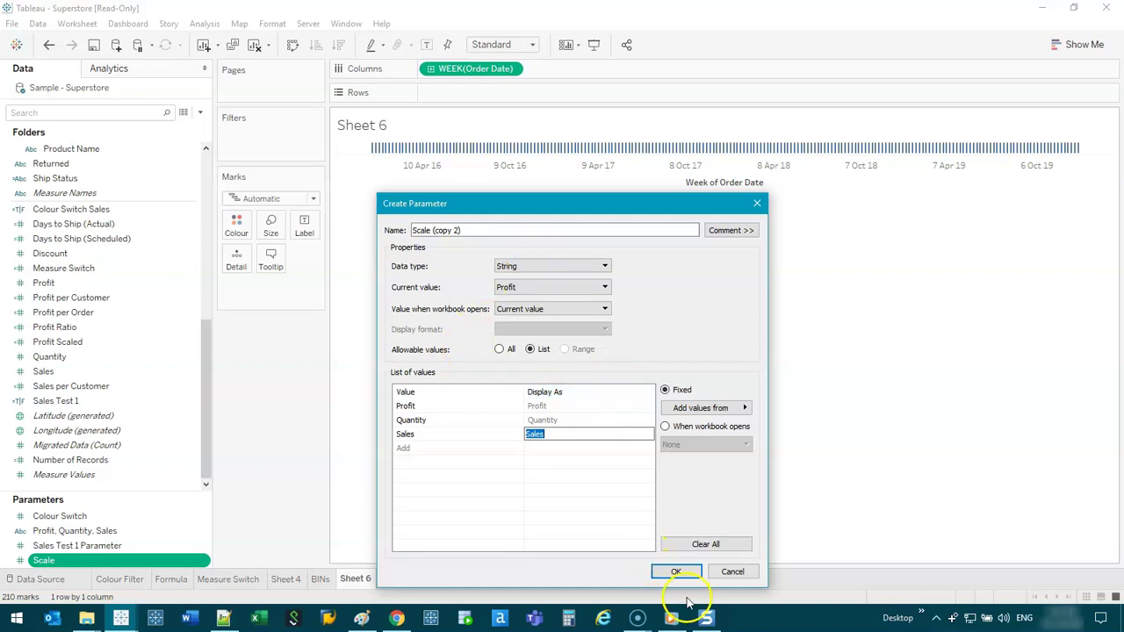
# Step: Confirm the new string parameter, reopen its settings without changing them, and delete it from the parameters
pyautogui.click(677, 571)
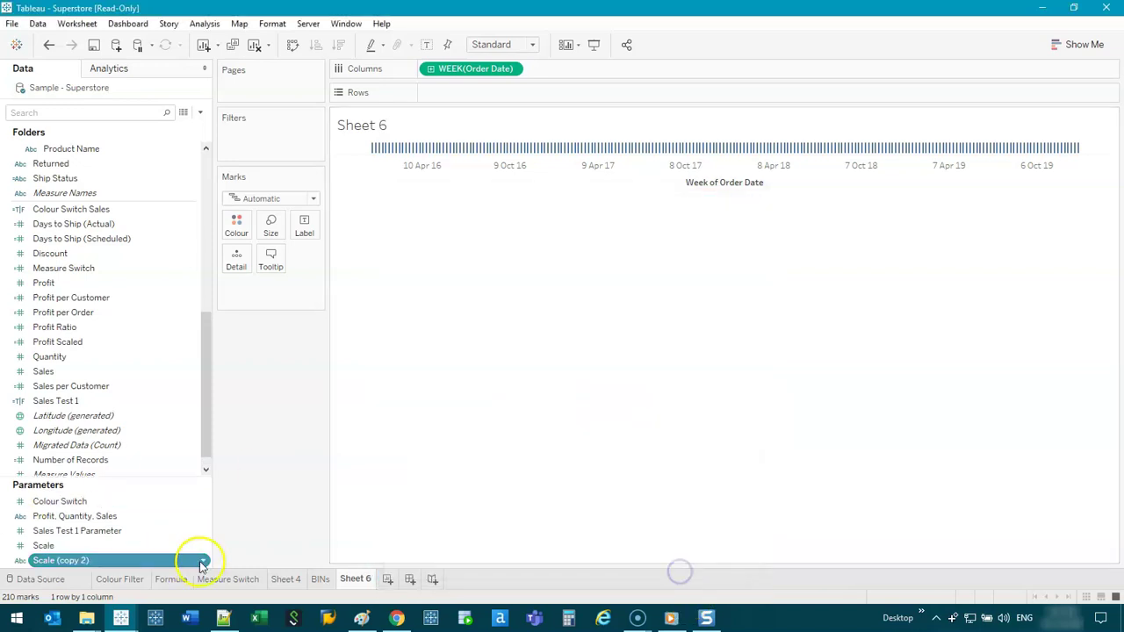
pyautogui.rightClick(113, 564)
pyautogui.click(145, 386)
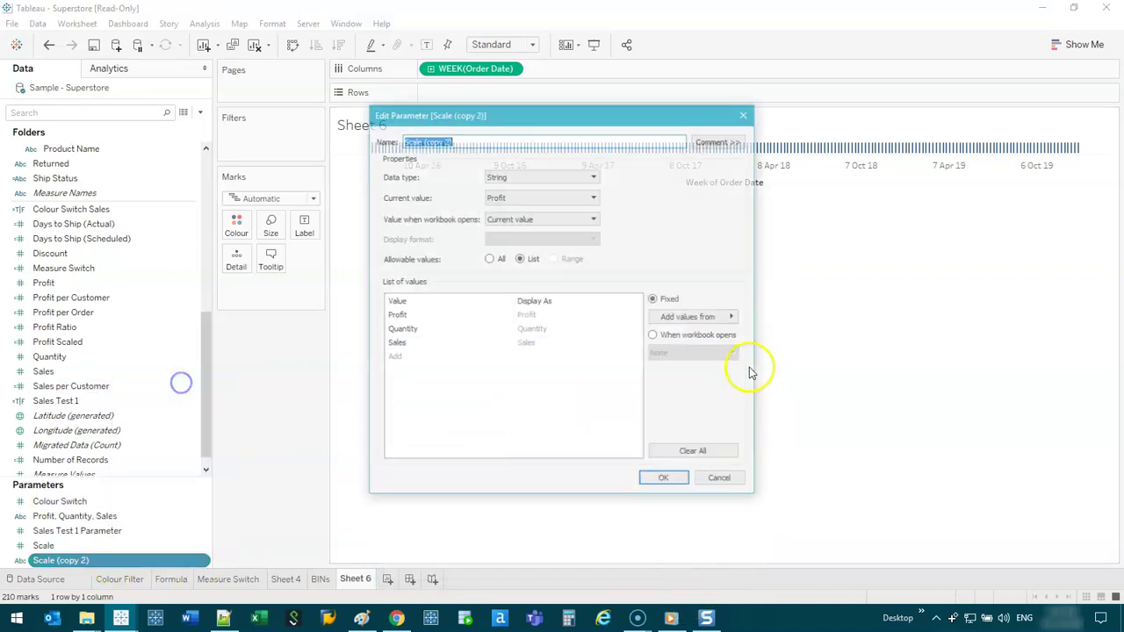
pyautogui.click(721, 482)
pyautogui.rightClick(93, 567)
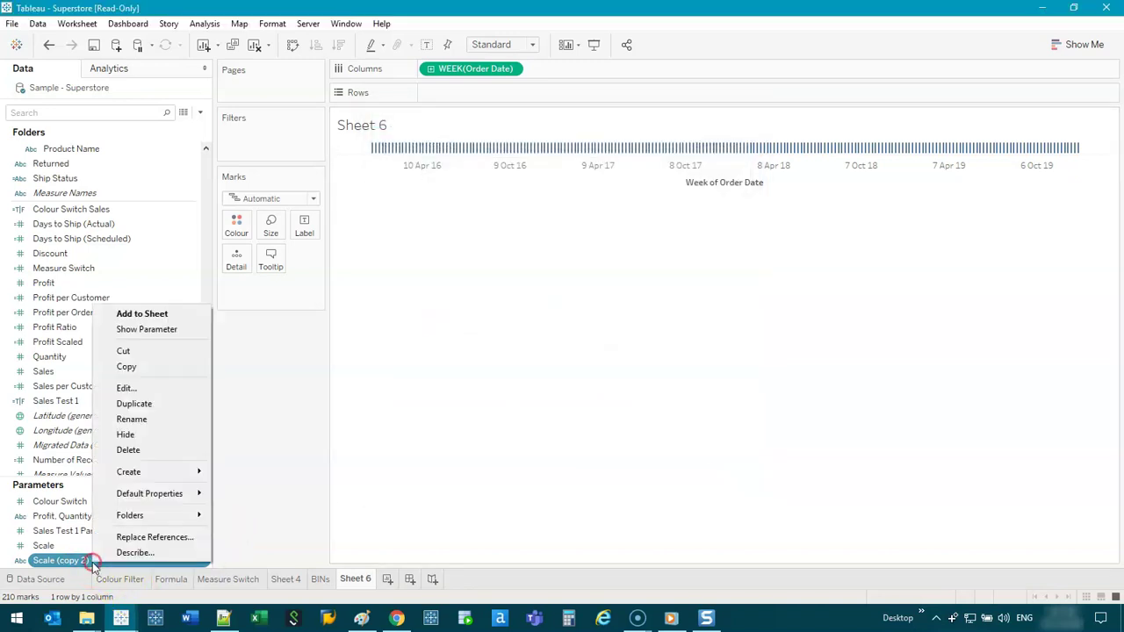
pyautogui.click(145, 448)
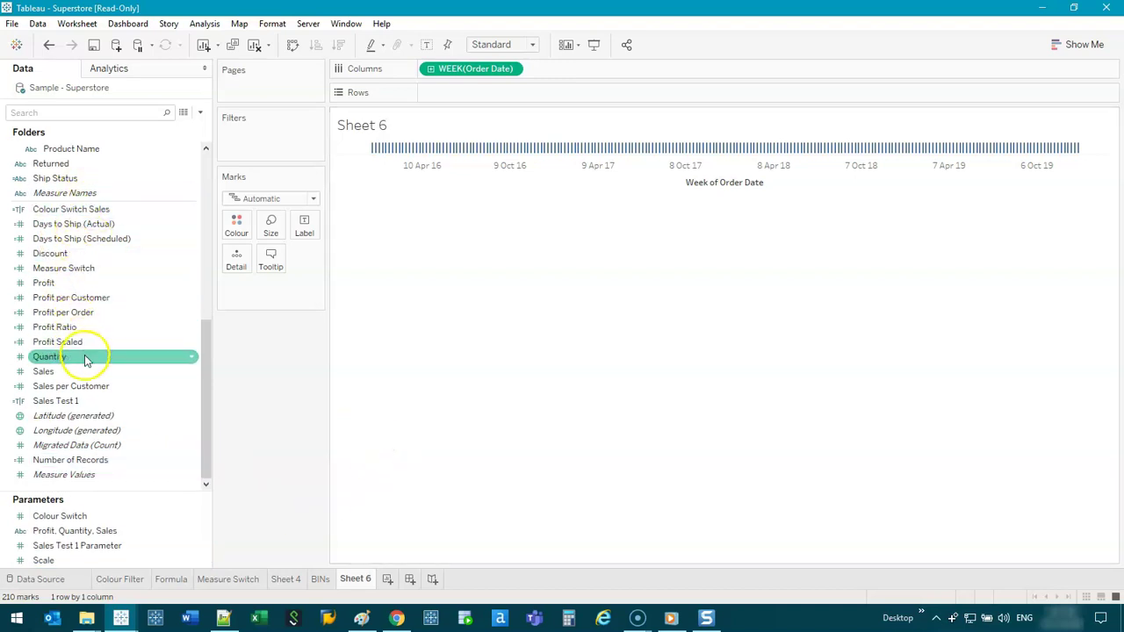
# Step: Look at the Measure Switch sheet, and review how the Measure Switch formula matches each parameter value to its measure
pyautogui.click(226, 578)
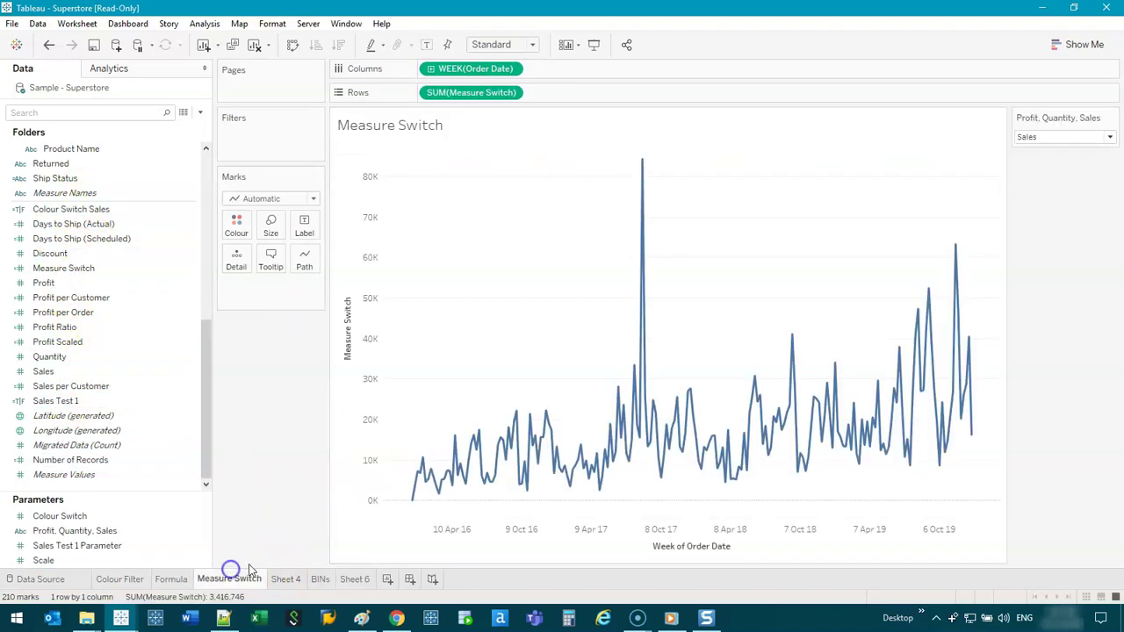
pyautogui.click(352, 580)
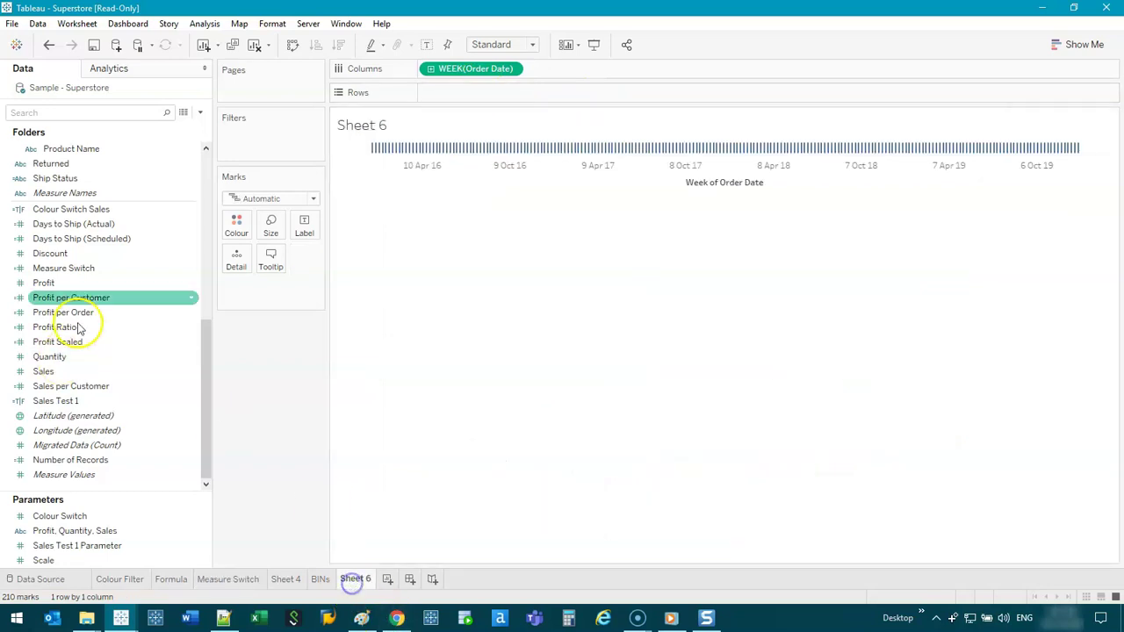
pyautogui.rightClick(77, 268)
pyautogui.click(137, 342)
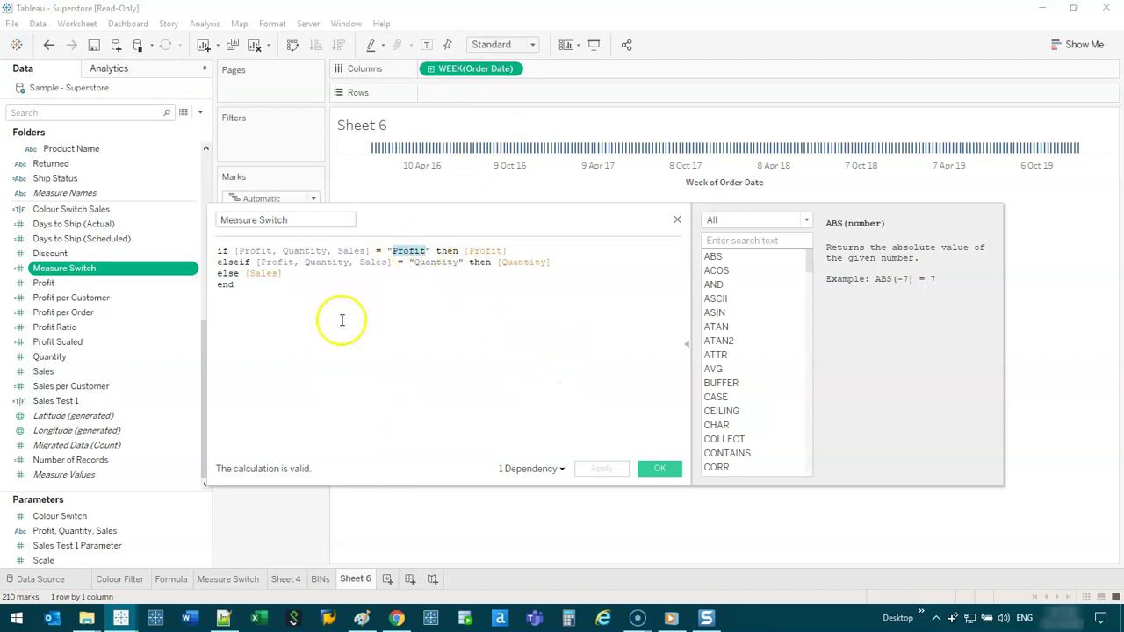
pyautogui.click(85, 546)
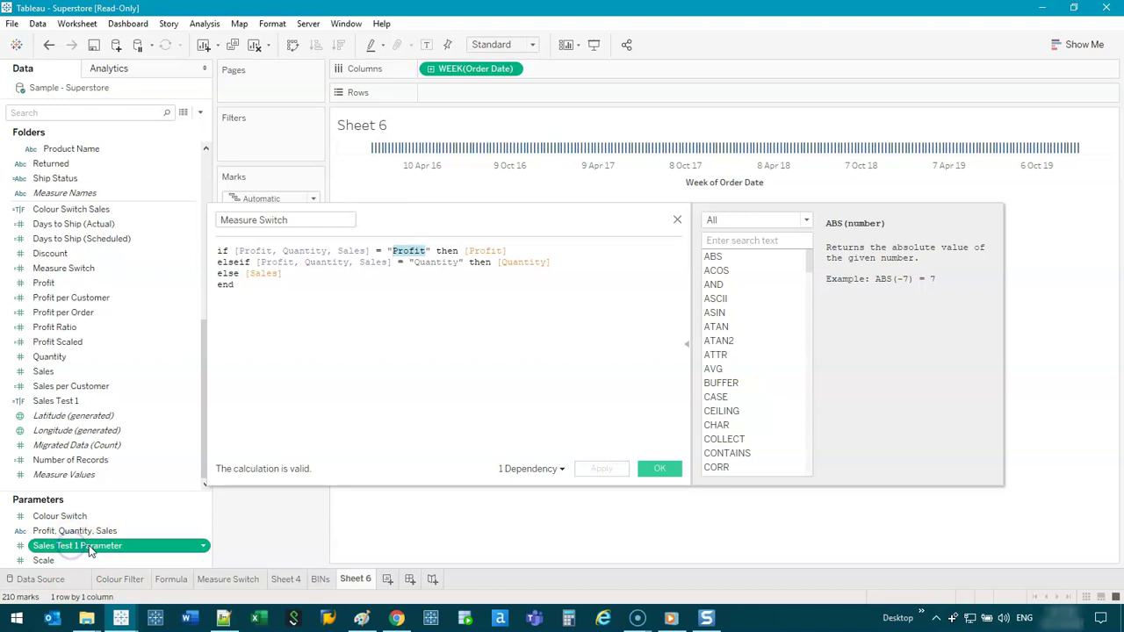
pyautogui.doubleClick(487, 251)
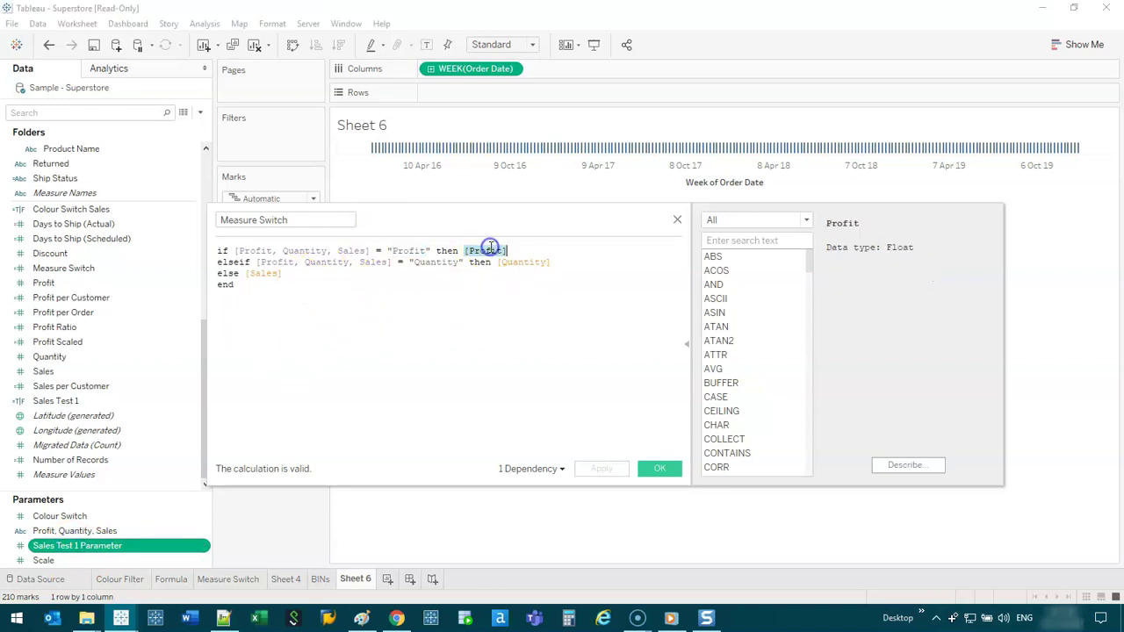
pyautogui.doubleClick(430, 262)
pyautogui.doubleClick(524, 262)
pyautogui.doubleClick(265, 273)
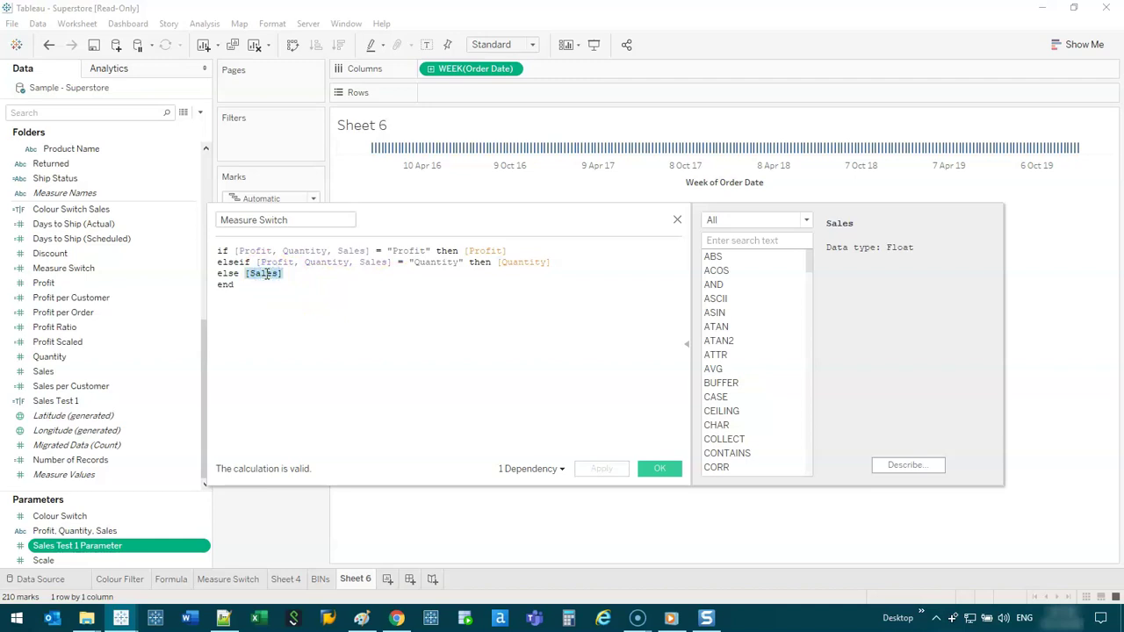
# Step: Add an elseif line to the Measure Switch formula that returns [Sales] when the Profit, Quantity, Sales parameter equals "Sales"
pyautogui.click(558, 270)
pyautogui.hotkey('shift', 'Up')
pyautogui.hotkey('ctrl', 'c')
pyautogui.press('Right')
pyautogui.hotkey('ctrl', 'v')
pyautogui.doubleClick(430, 273)
pyautogui.write('S')
pyautogui.doubleClick(514, 274)
pyautogui.write('sales')
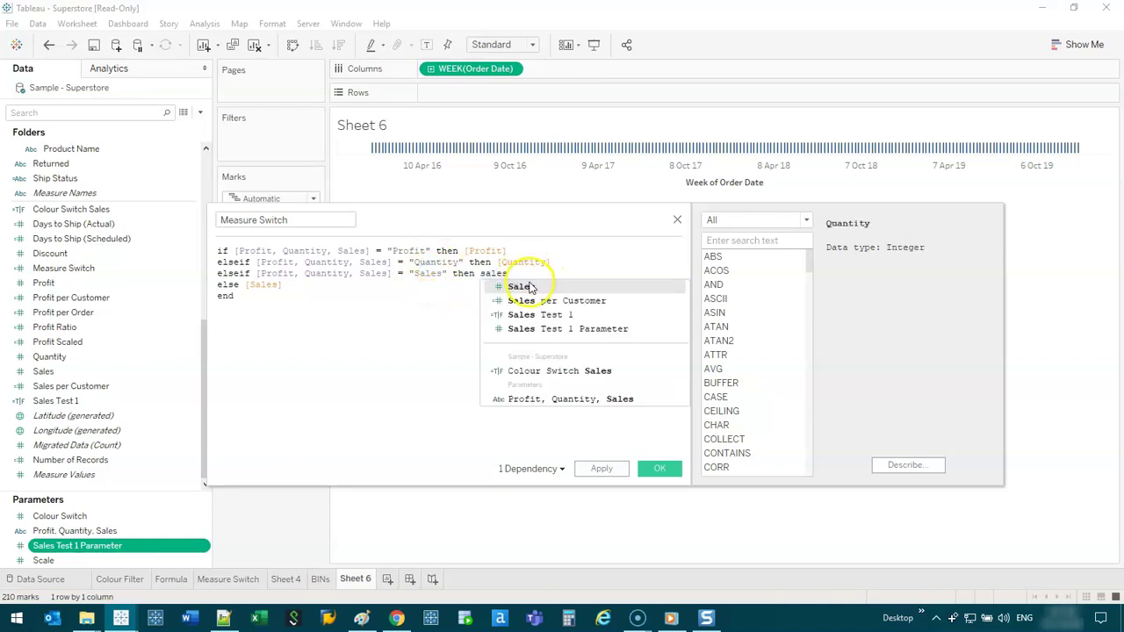
pyautogui.click(532, 288)
# Step: Make the else branch of Measure Switch return null and save the calculation
pyautogui.doubleClick(317, 286)
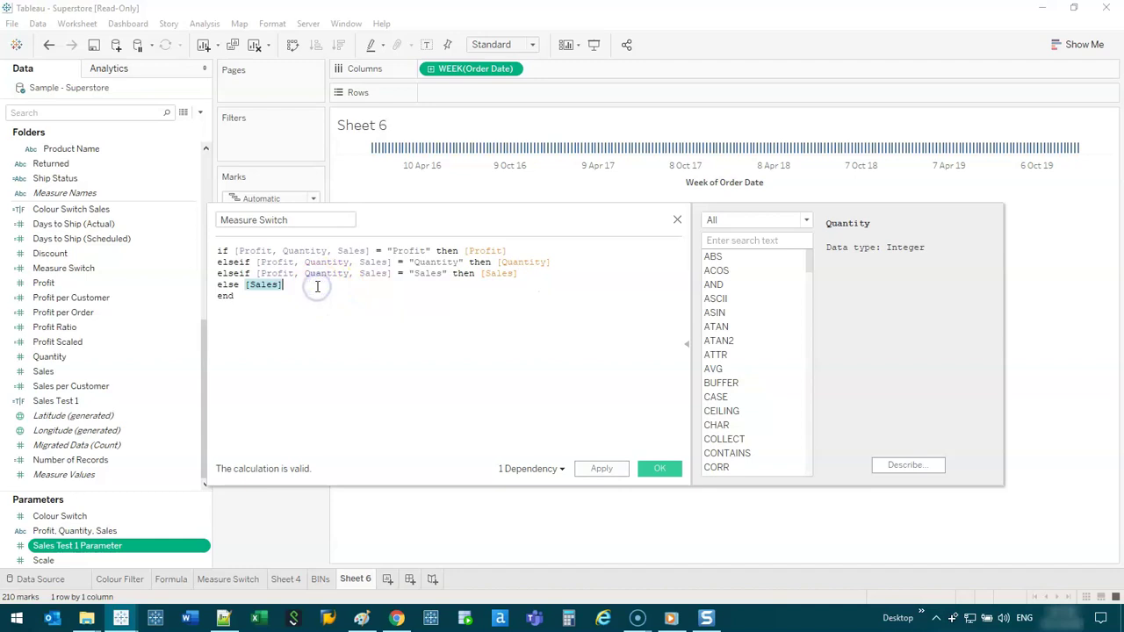
pyautogui.write('null')
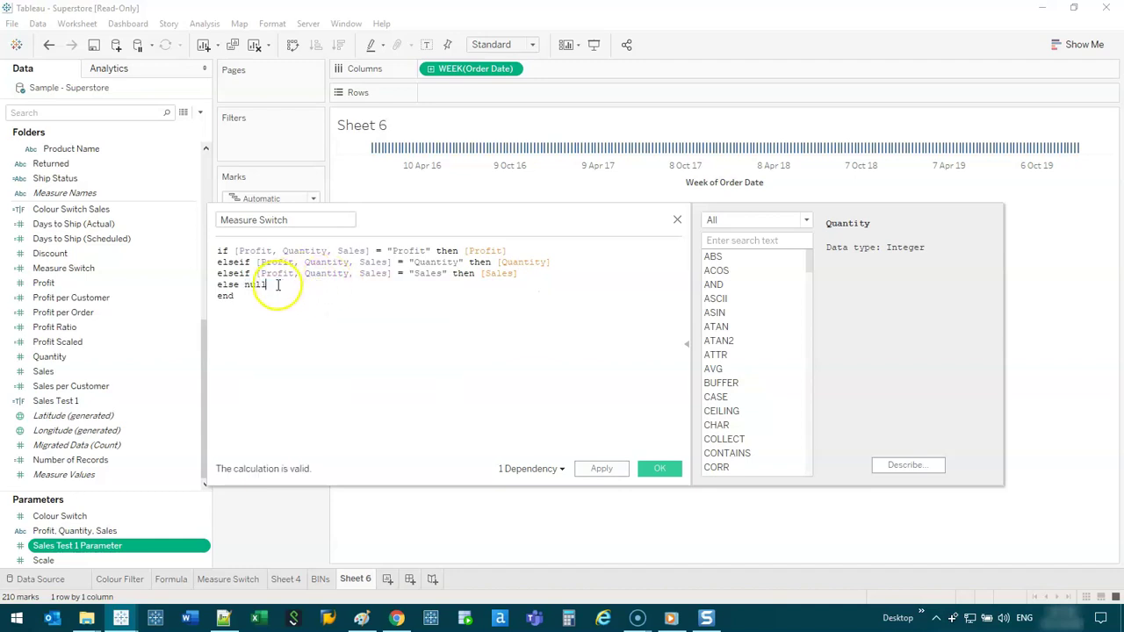
pyautogui.click(659, 468)
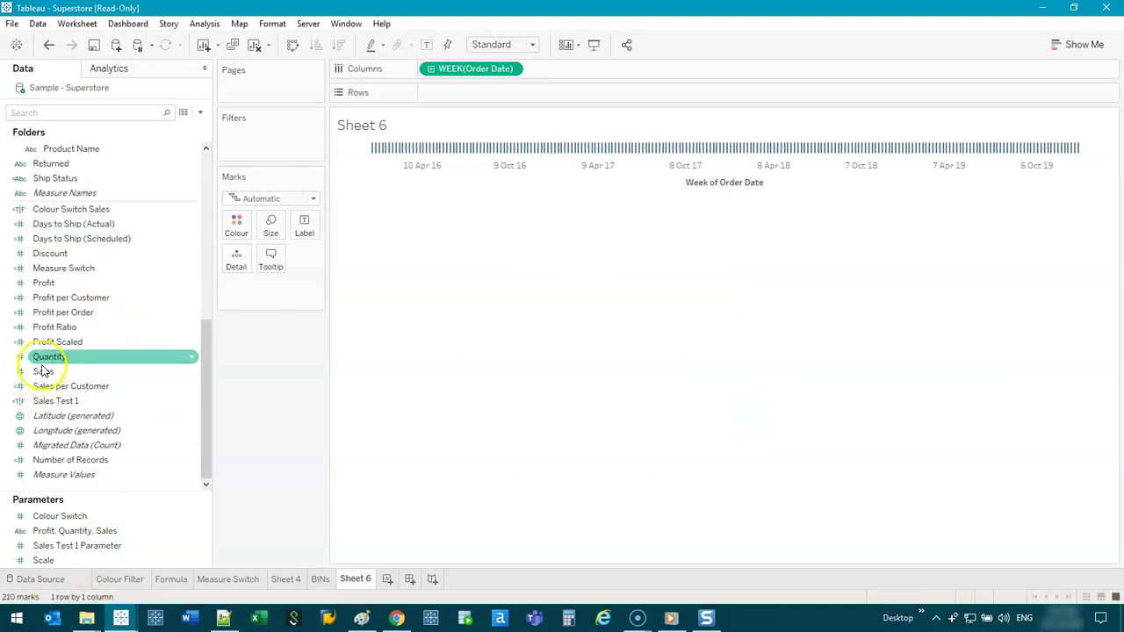
# Step: Place Profit, Quantity, Sales and Measure Switch on the rows of Sheet 6, in that order
pyautogui.moveTo(51, 362)
pyautogui.mouseDown()
pyautogui.moveTo(532, 131)
pyautogui.moveTo(477, 94)
pyautogui.mouseUp()
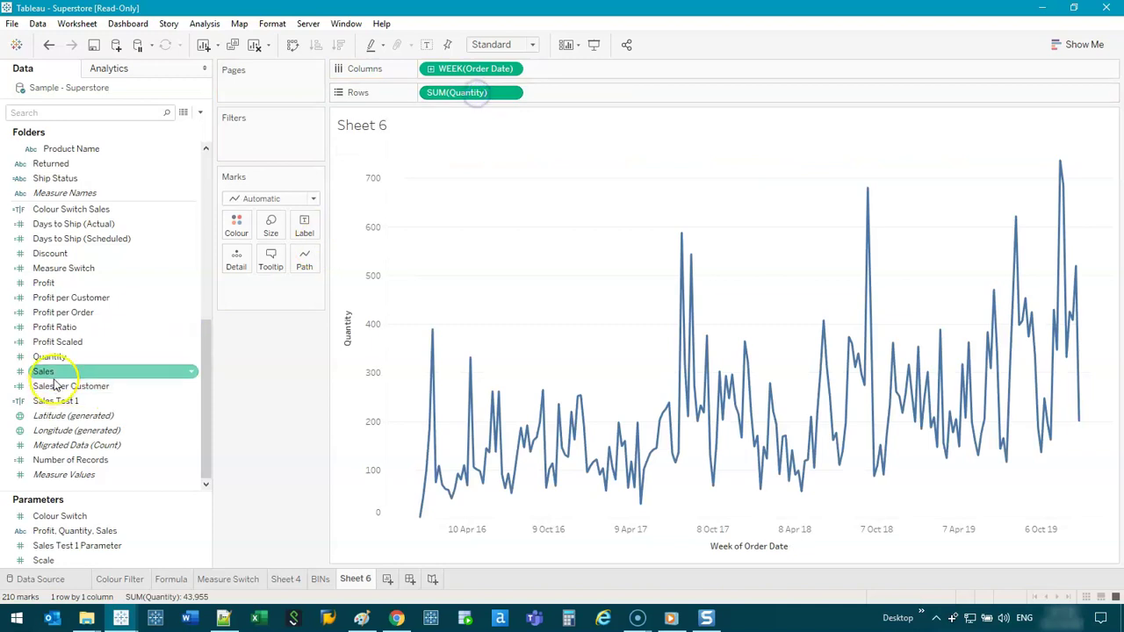
pyautogui.moveTo(79, 283); pyautogui.dragTo(429, 95)
pyautogui.moveTo(43, 371); pyautogui.dragTo(685, 101)
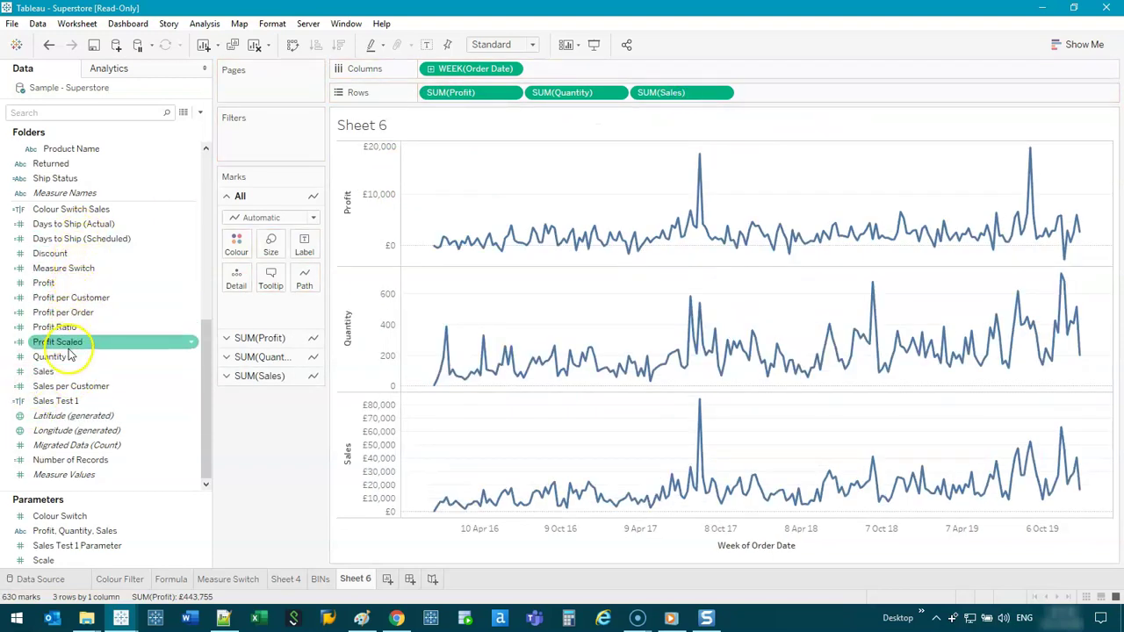
pyautogui.moveTo(70, 271); pyautogui.dragTo(839, 93)
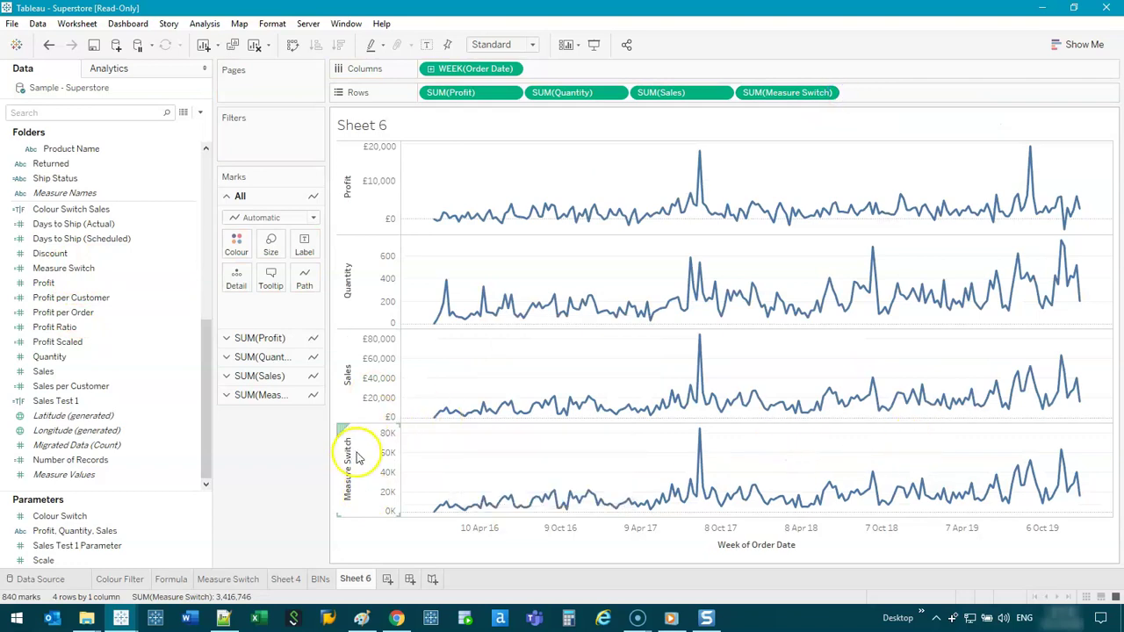
pyautogui.rightClick(108, 555)
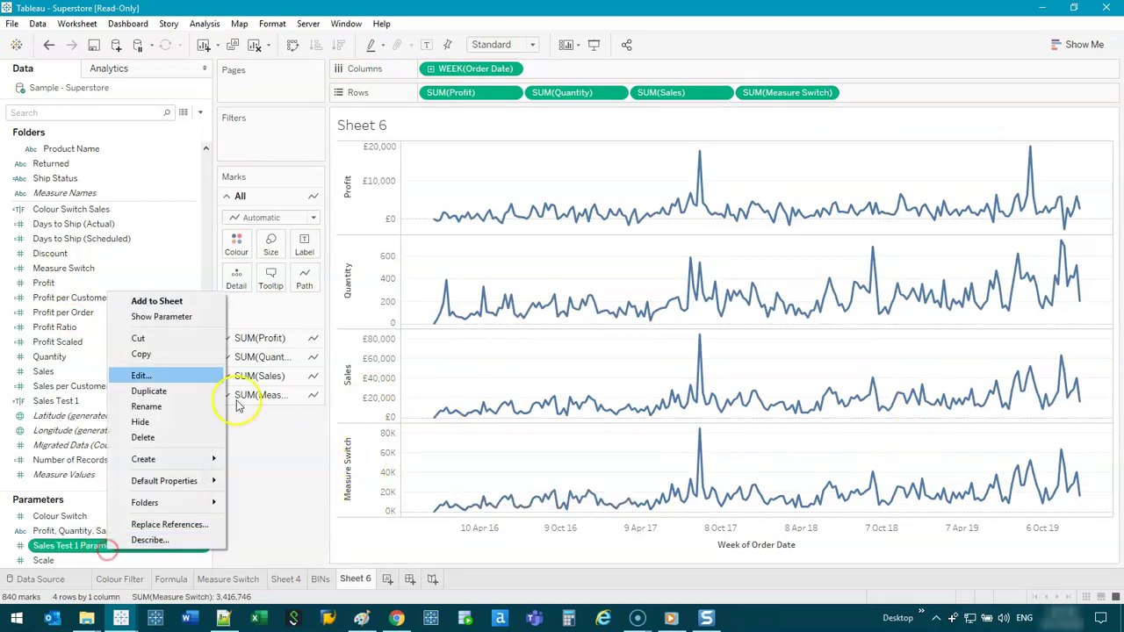
pyautogui.click(166, 318)
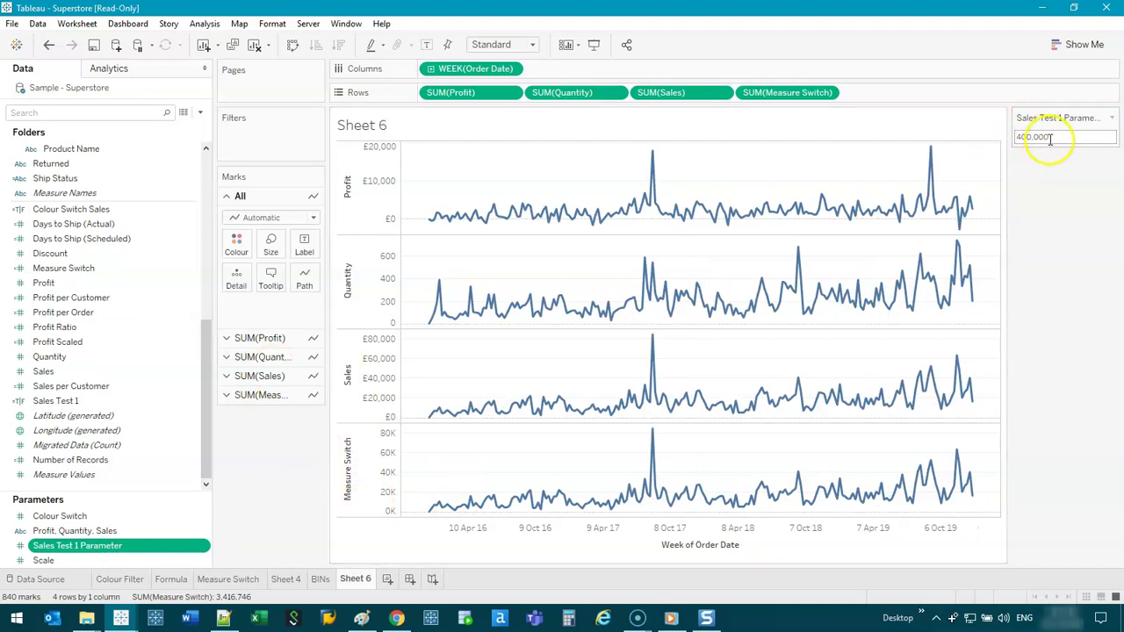
pyautogui.click(1112, 118)
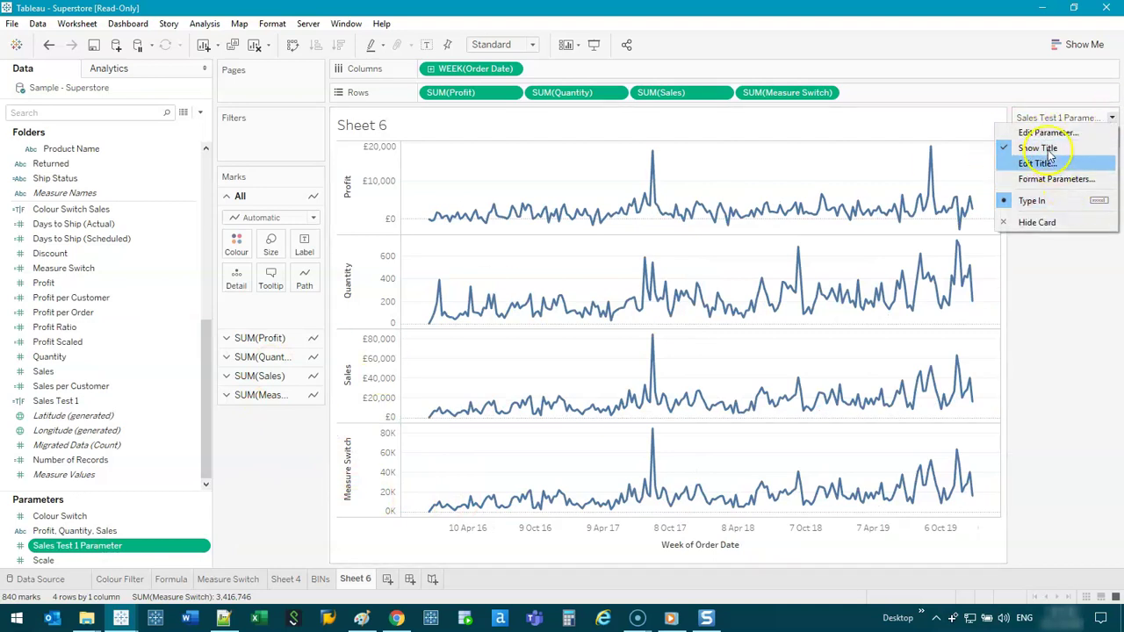
pyautogui.click(1063, 325)
pyautogui.click(1111, 118)
pyautogui.click(1059, 227)
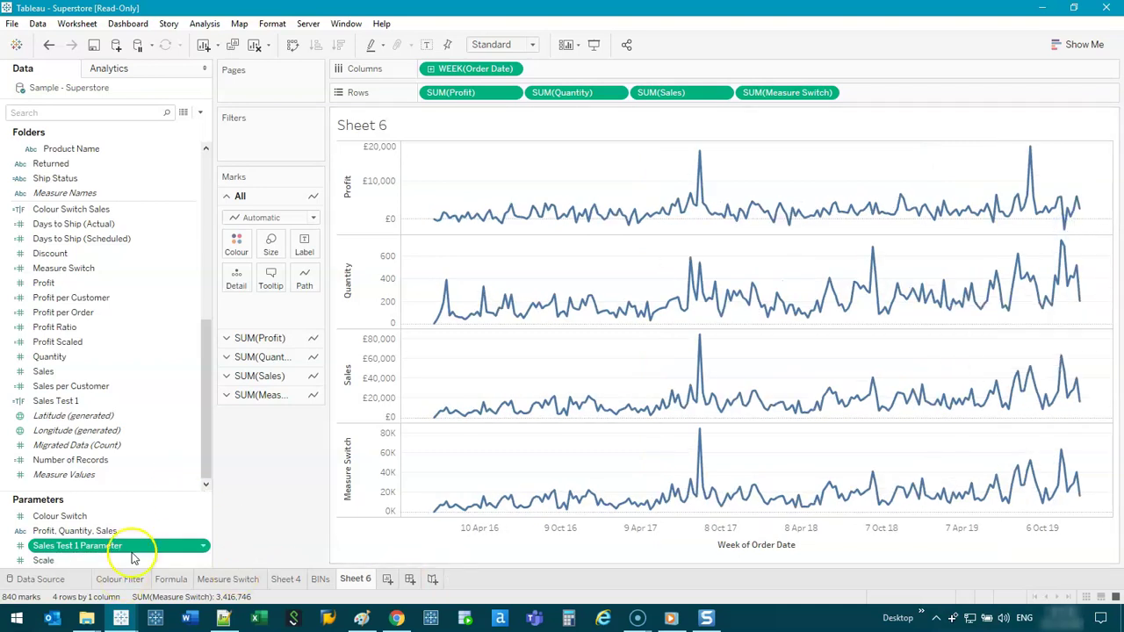
# Step: Show the control of the Profit, Quantity, Sales parameter on Sheet 6
pyautogui.click(105, 531)
pyautogui.rightClick(106, 531)
pyautogui.click(181, 301)
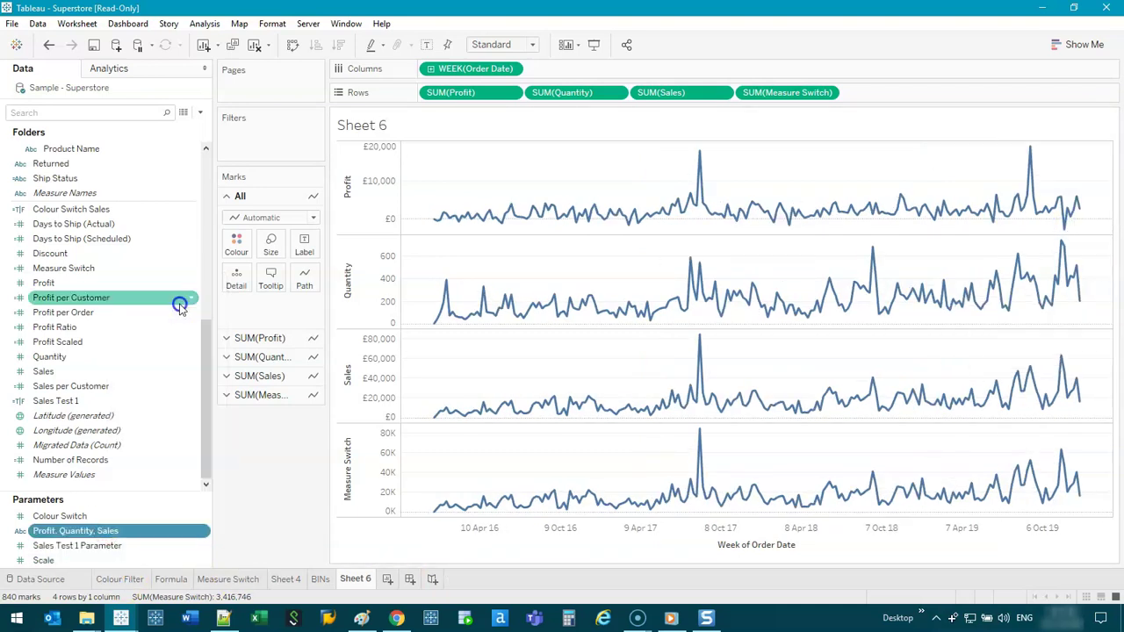
# Step: Switch the parameter to Quantity and then to Profit, comparing the Measure Switch line with the matching measure's chart
pyautogui.moveTo(648, 369)
pyautogui.click(1108, 138)
pyautogui.click(1094, 164)
pyautogui.moveTo(590, 514)
pyautogui.moveTo(654, 277)
pyautogui.click(1108, 137)
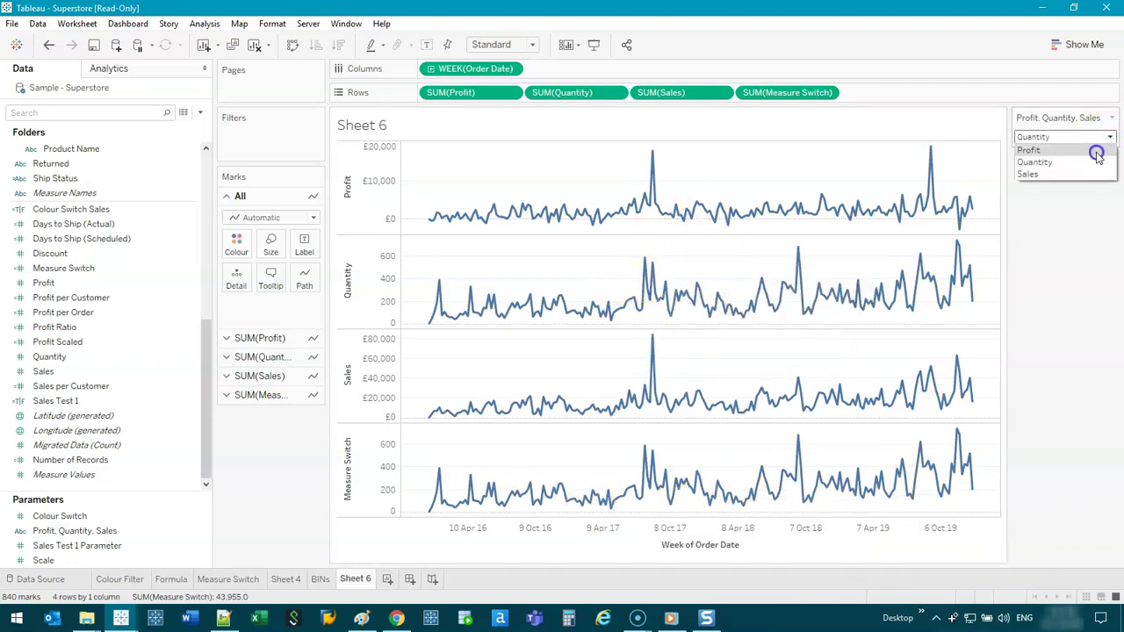
pyautogui.click(1094, 150)
pyautogui.moveTo(806, 483)
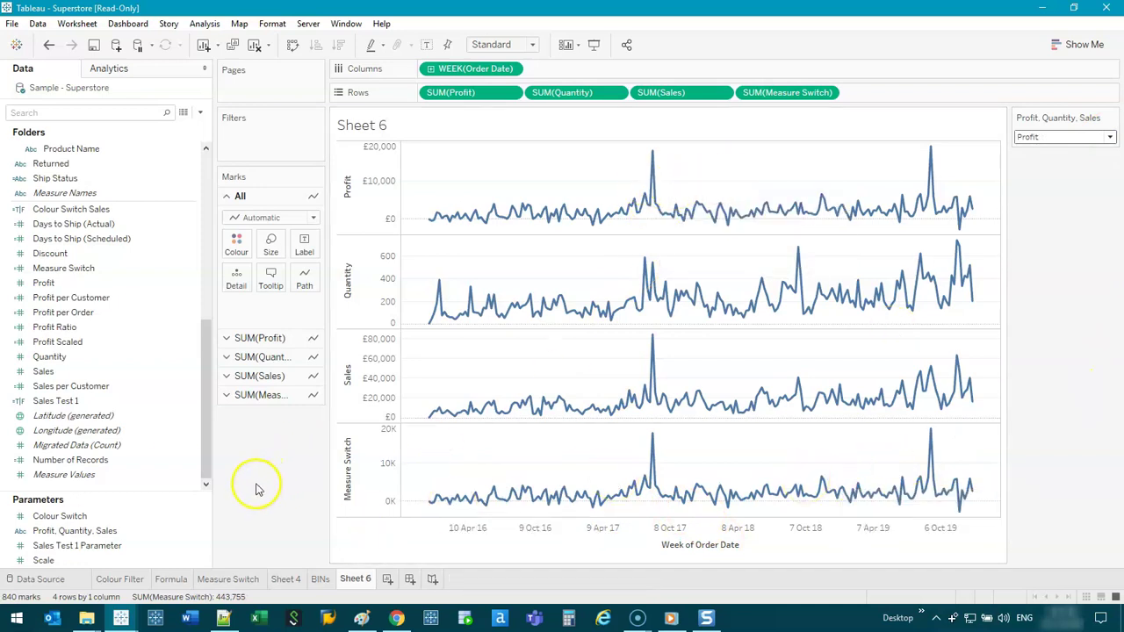
# Step: Add Profit Ratio to the list of values of the Profit, Quantity, Sales parameter
pyautogui.click(86, 326)
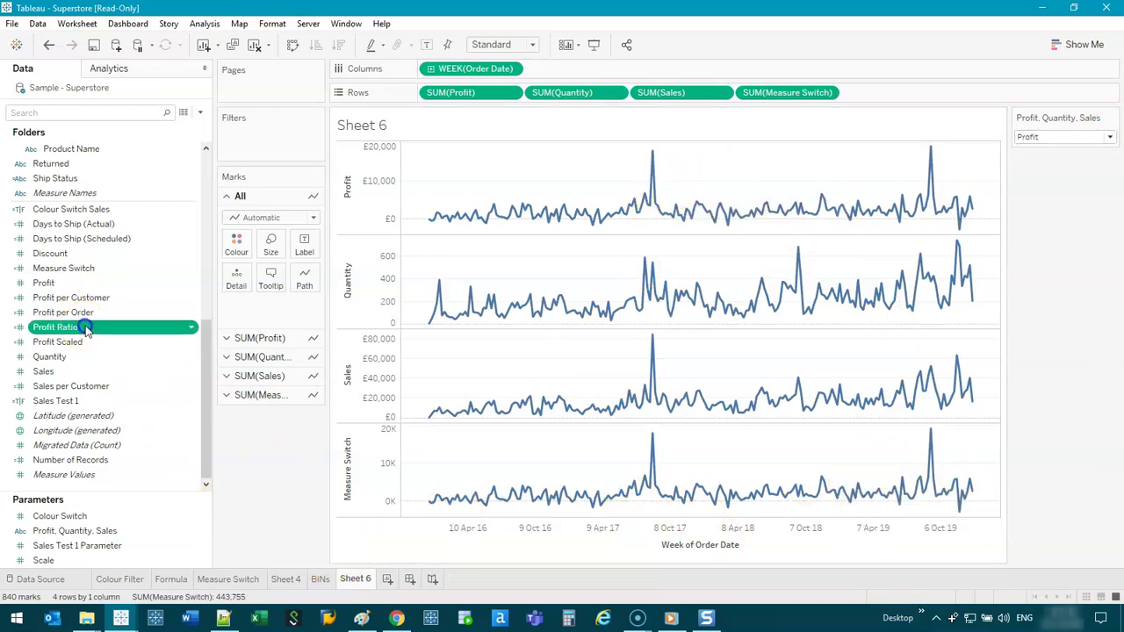
pyautogui.click(62, 545)
pyautogui.rightClick(77, 530)
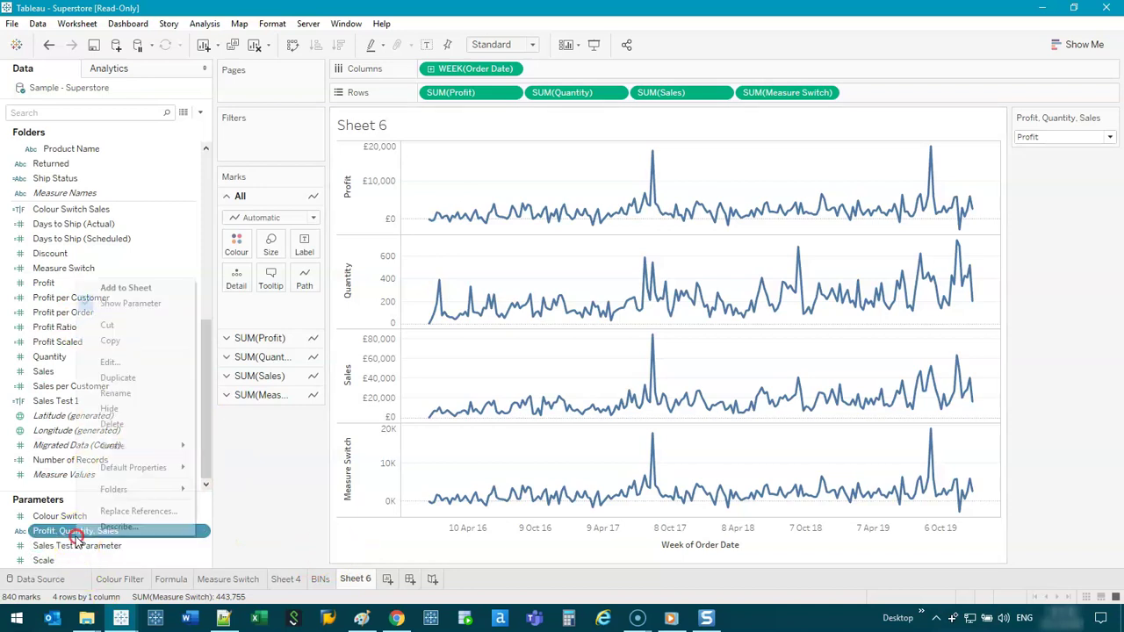
pyautogui.click(149, 364)
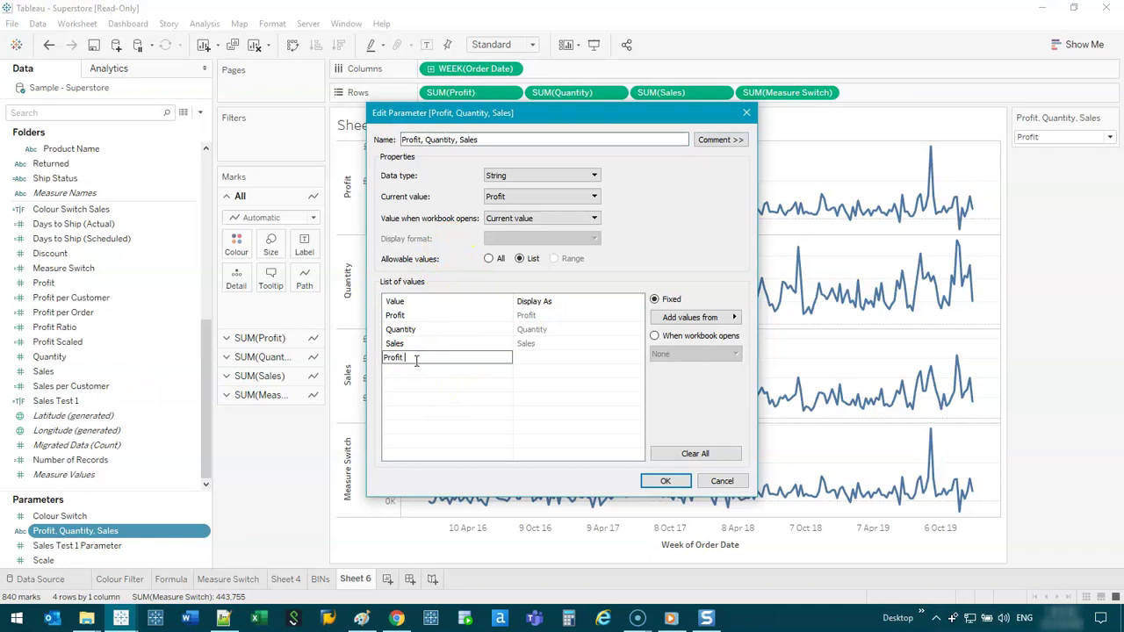
pyautogui.press('Tab')
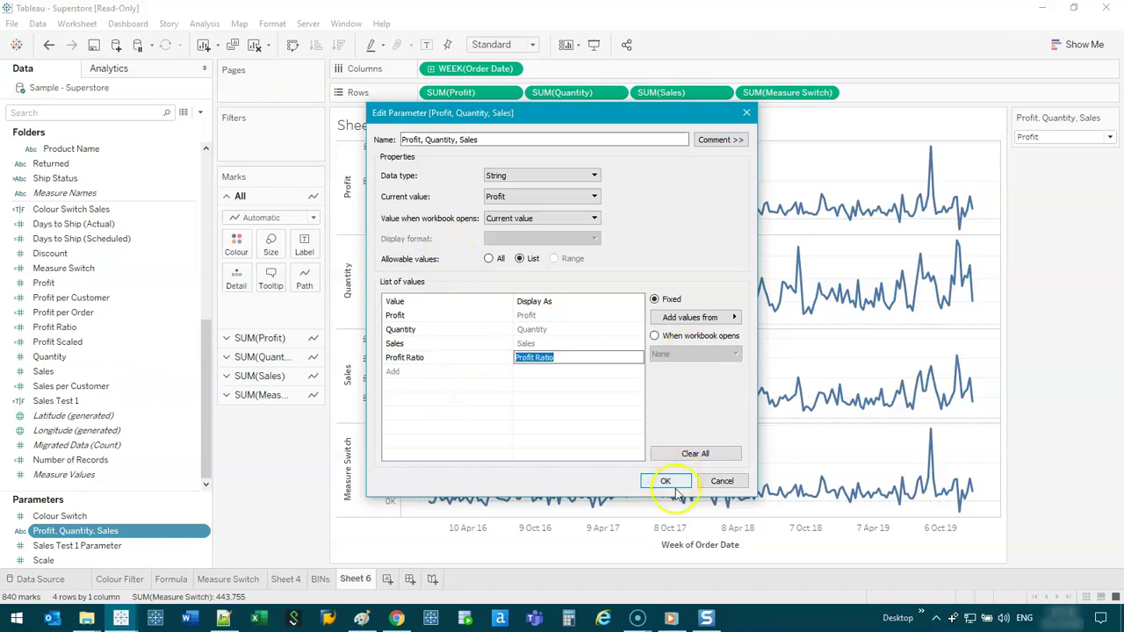
pyautogui.click(675, 487)
# Step: Try Profit Ratio as the parameter's value and undo the selection
pyautogui.click(1109, 138)
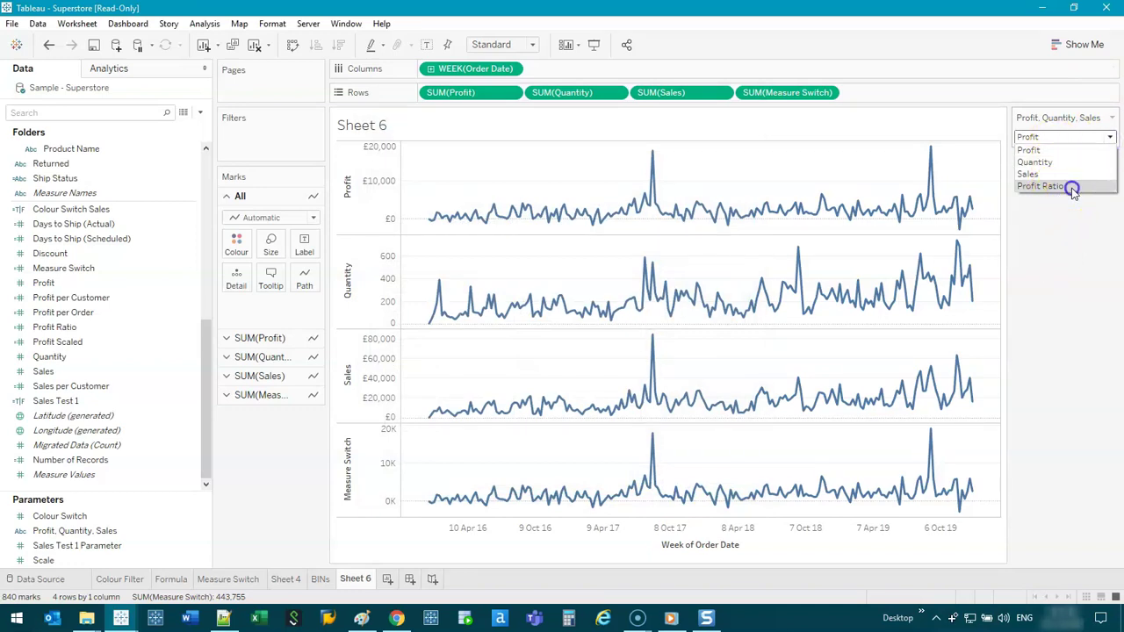
pyautogui.click(1044, 186)
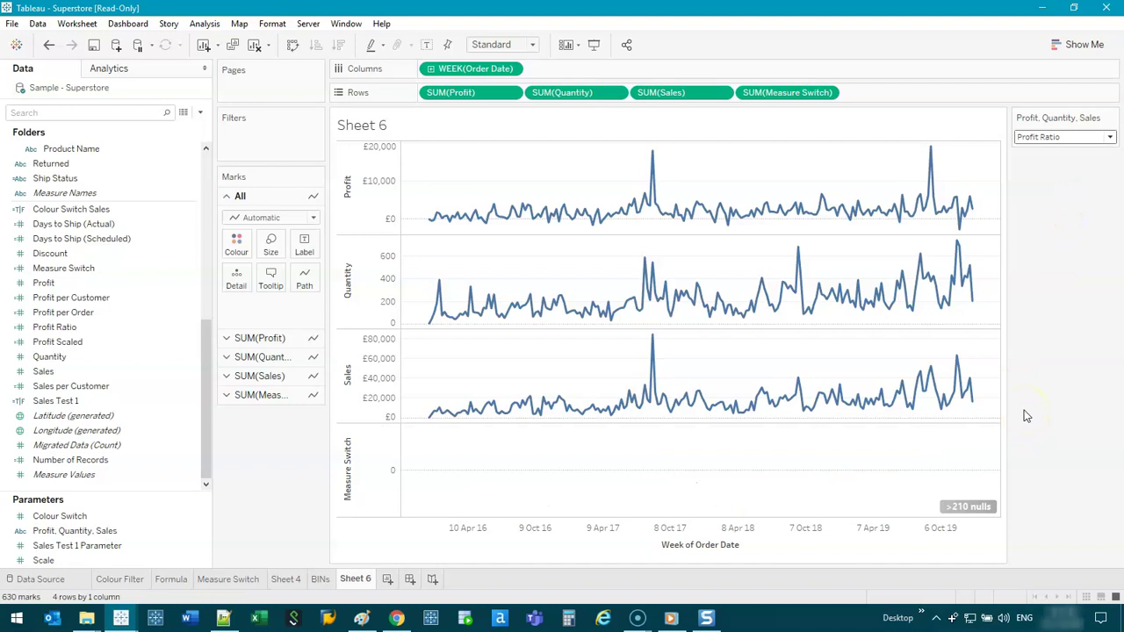
pyautogui.hotkey('ctrl', 'z')
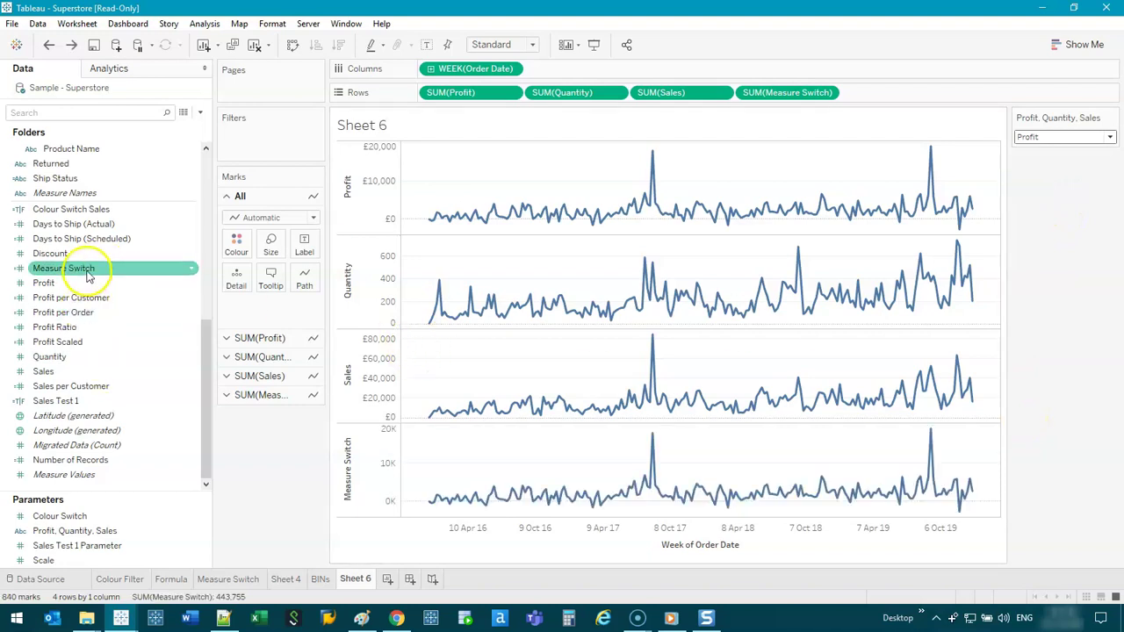
# Step: Duplicate the elseif line for "Sales" in the formula of the Measure Switch calculated field
pyautogui.rightClick(88, 277)
pyautogui.click(113, 357)
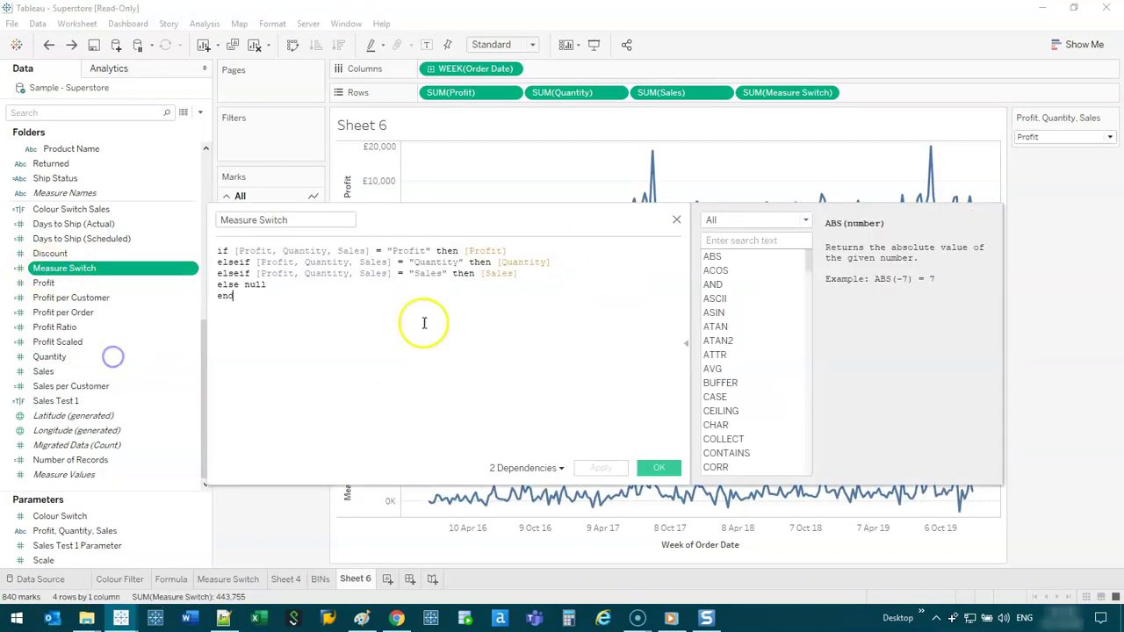
pyautogui.hotkey('shift', 'Up')
pyautogui.hotkey('ctrl', 'c')
pyautogui.press('Right')
pyautogui.hotkey('ctrl', 'v')
# Step: Change the duplicated elseif line to return [Profit Ratio] when the parameter equals "Profit Ratio", and save the calculation
pyautogui.click(419, 280)
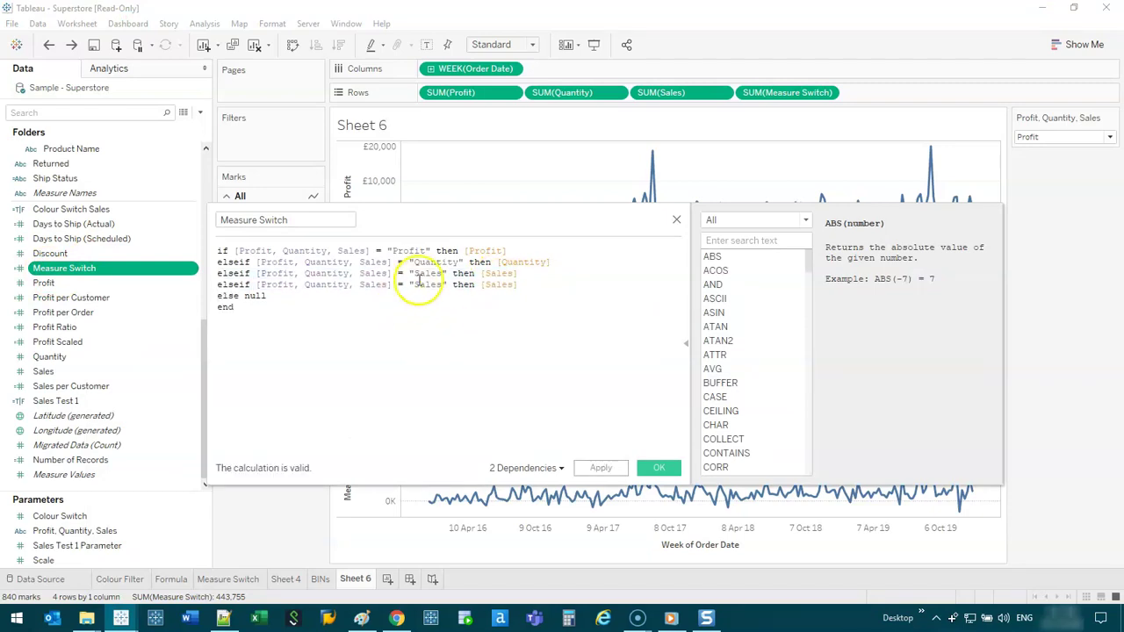
pyautogui.write('Profit Ratio')
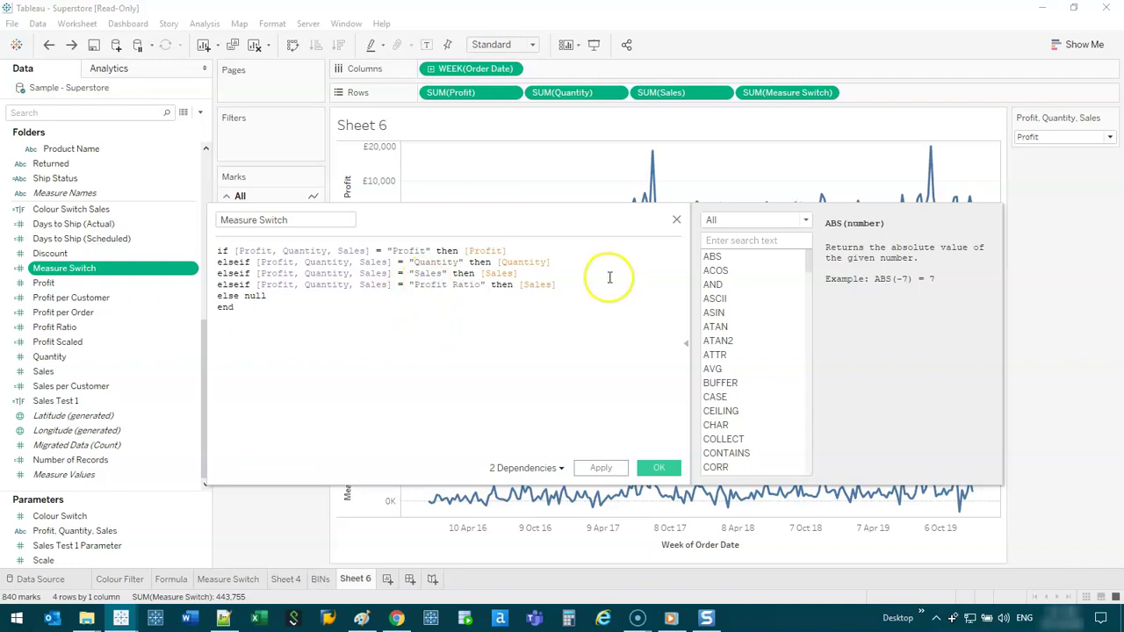
pyautogui.click(545, 284)
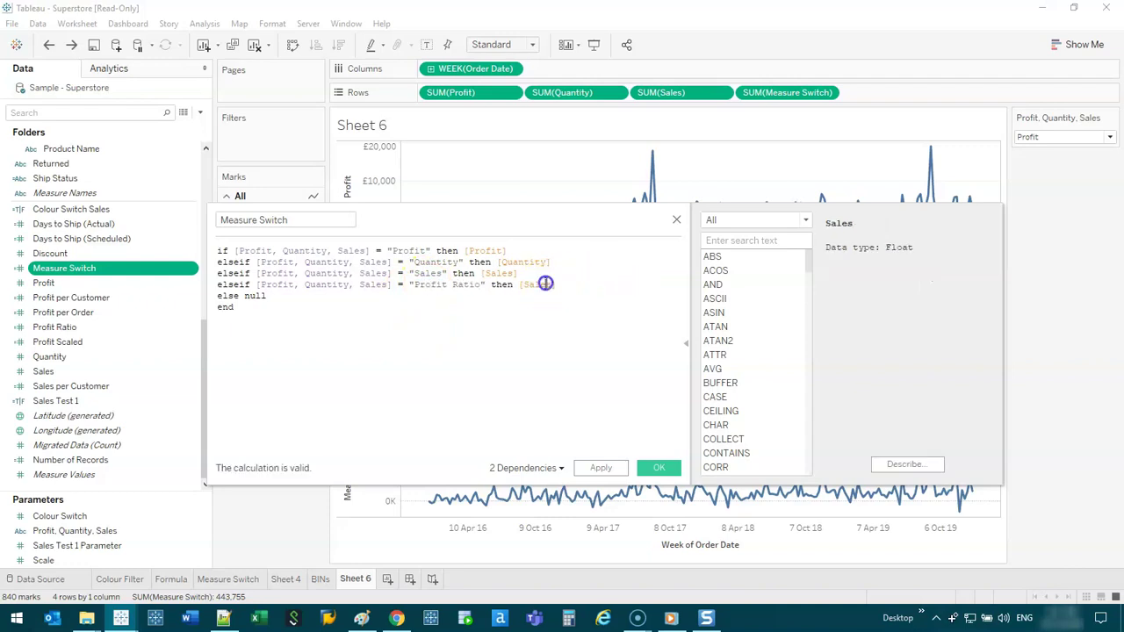
pyautogui.write('Profit')
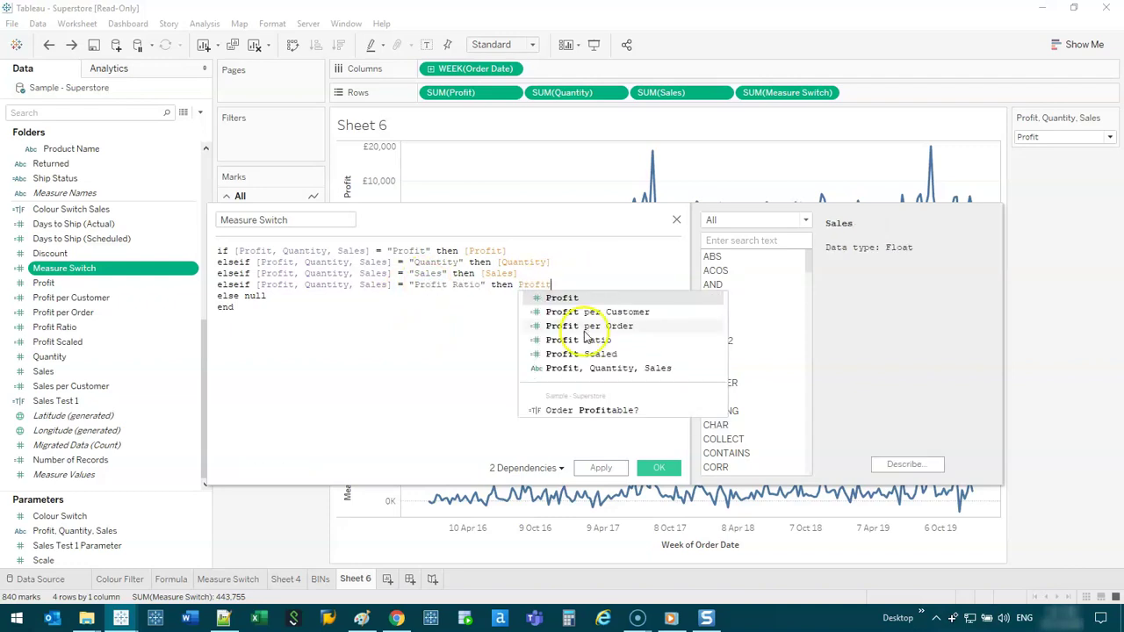
pyautogui.click(588, 341)
pyautogui.click(659, 467)
# Step: Set the Profit, Quantity, Sales parameter to Profit Ratio and remove SUM(Measure Switch) from the rows of Sheet 6
pyautogui.click(1110, 137)
pyautogui.click(1066, 187)
pyautogui.moveTo(786, 92); pyautogui.dragTo(150, 208)
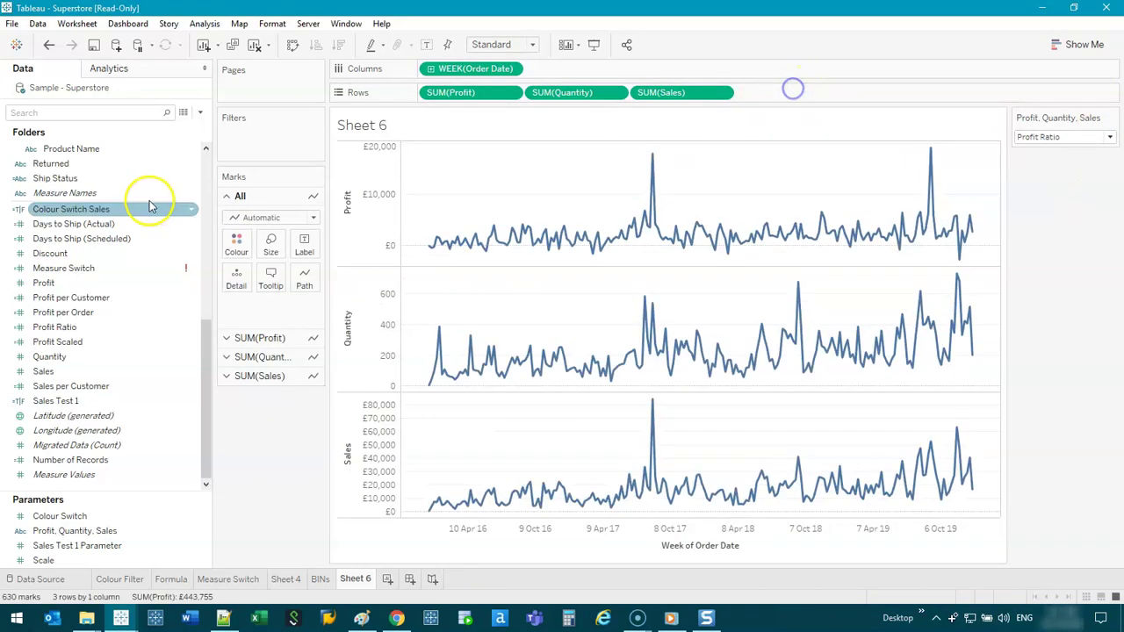
# Step: Reopen the Measure Switch calculation and examine the details of its error against the formula
pyautogui.click(114, 270)
pyautogui.rightClick(114, 269)
pyautogui.click(181, 283)
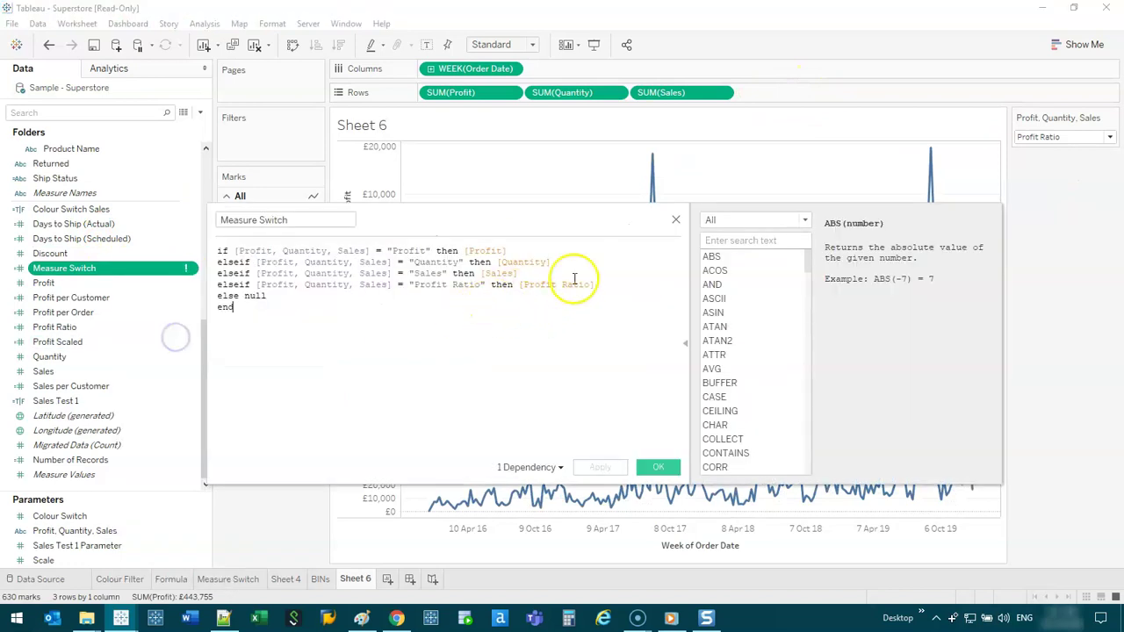
pyautogui.click(345, 308)
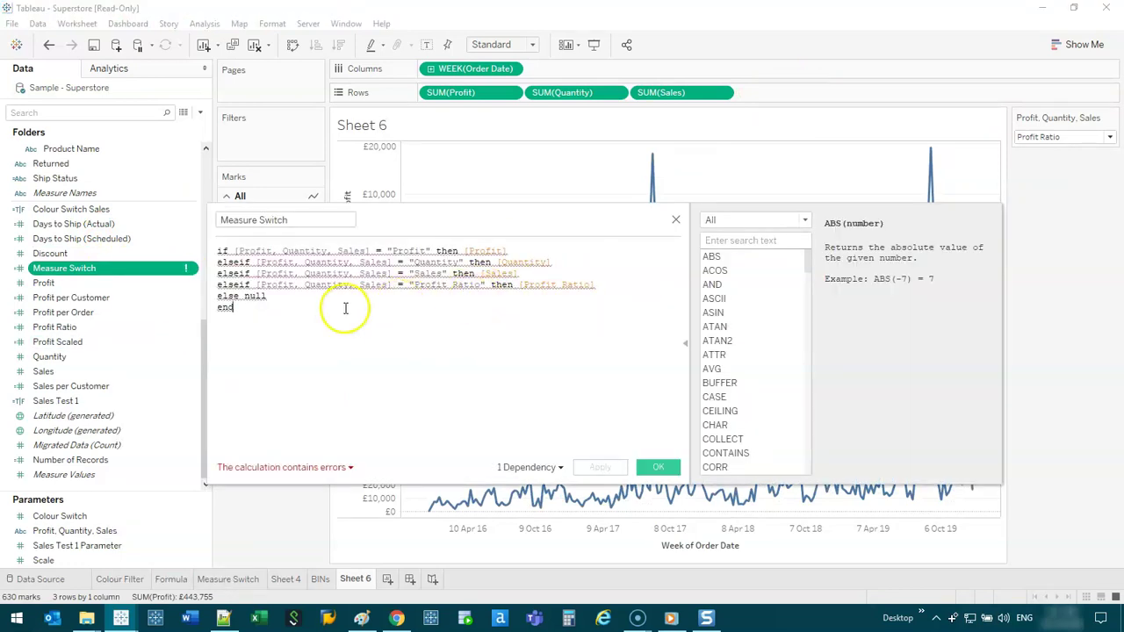
pyautogui.click(324, 468)
pyautogui.click(330, 469)
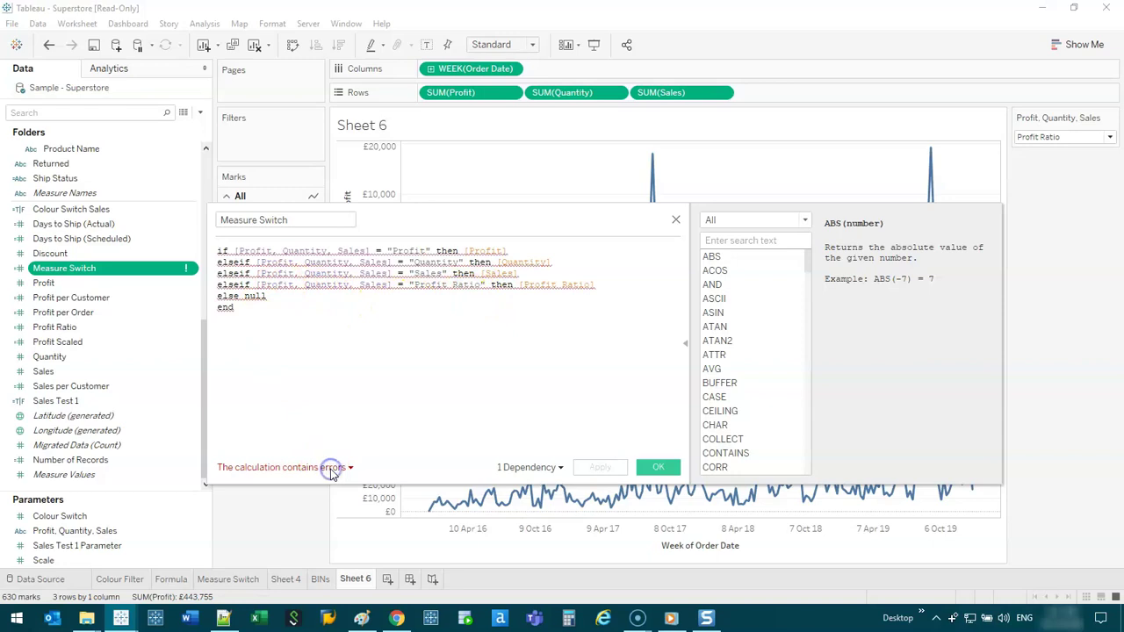
pyautogui.click(331, 470)
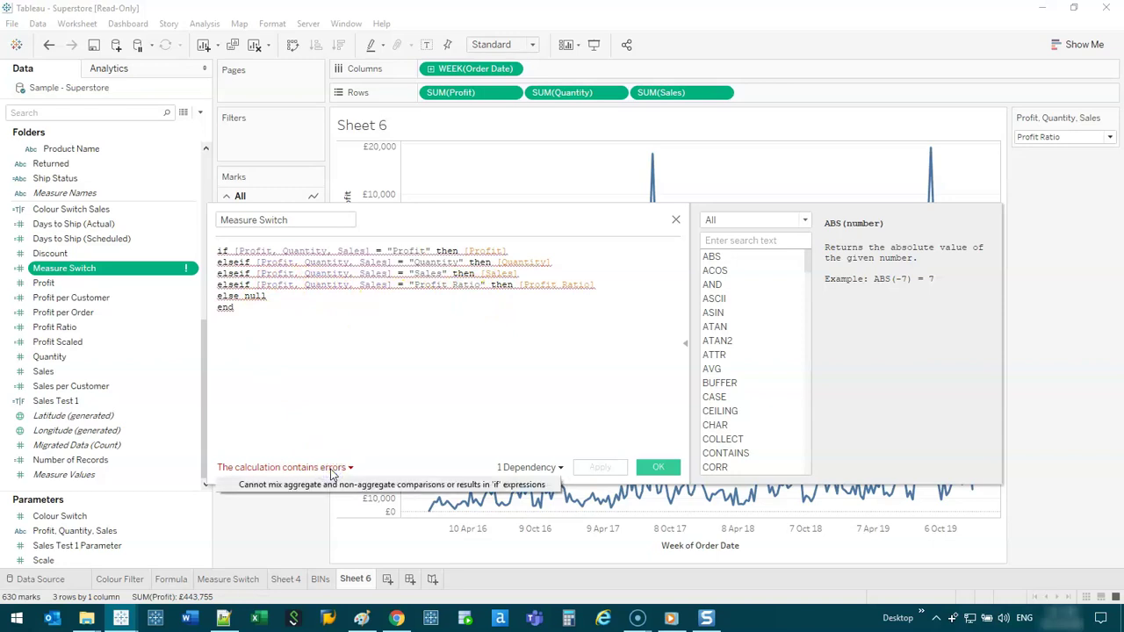
pyautogui.click(317, 390)
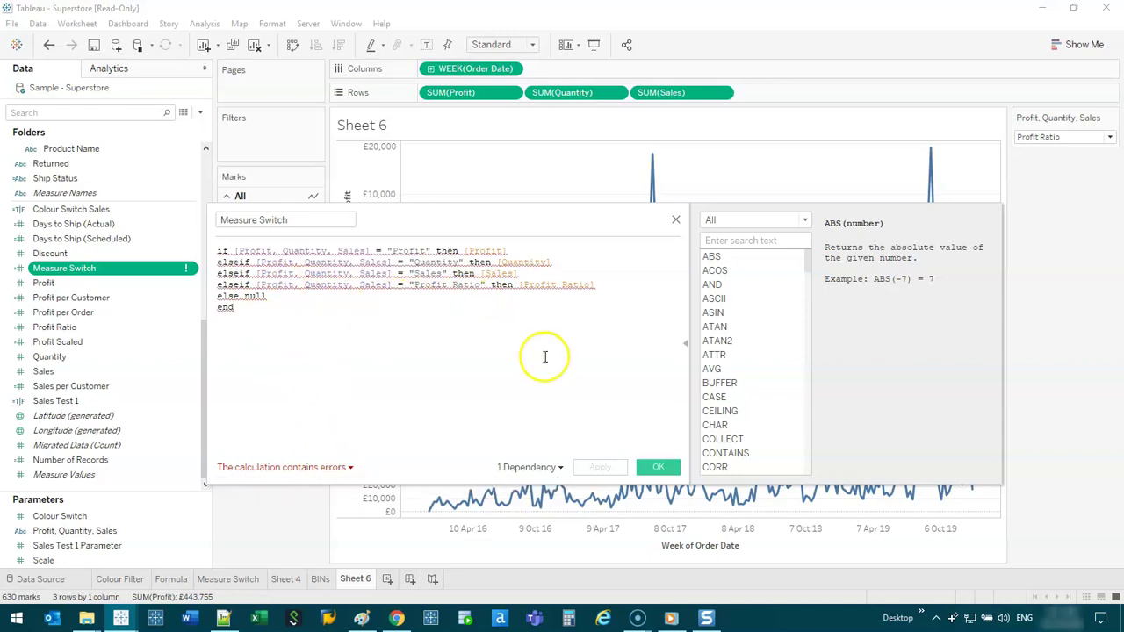
pyautogui.click(528, 345)
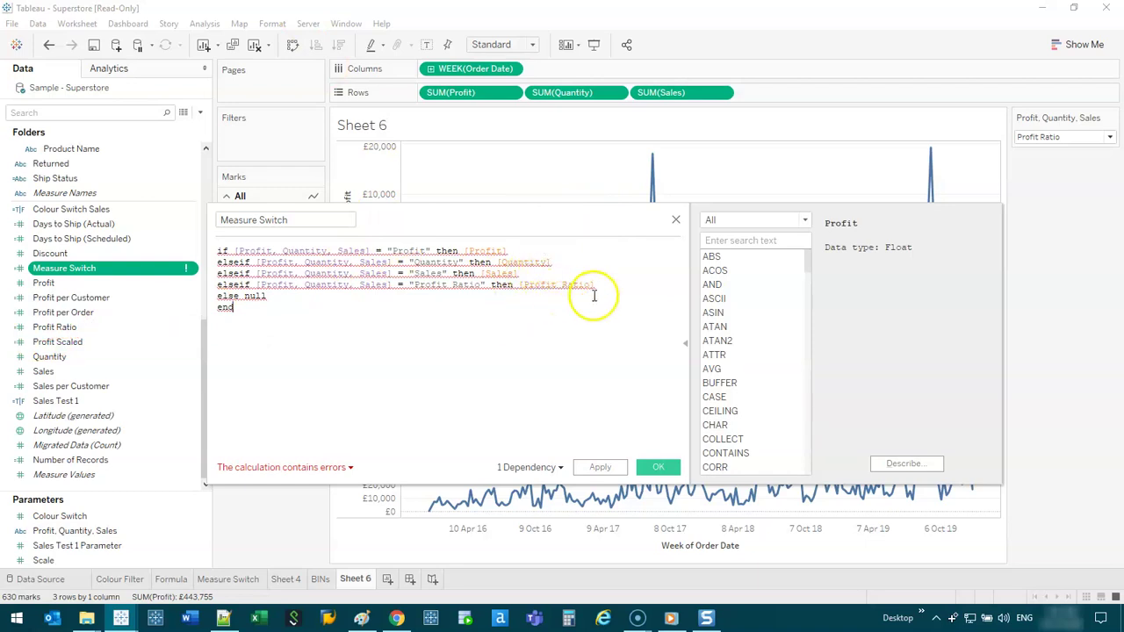
# Step: Delete the Profit Ratio line from the Measure Switch formula and close the editor without saving
pyautogui.moveTo(609, 284); pyautogui.dragTo(609, 275)
pyautogui.press('BackSpace')
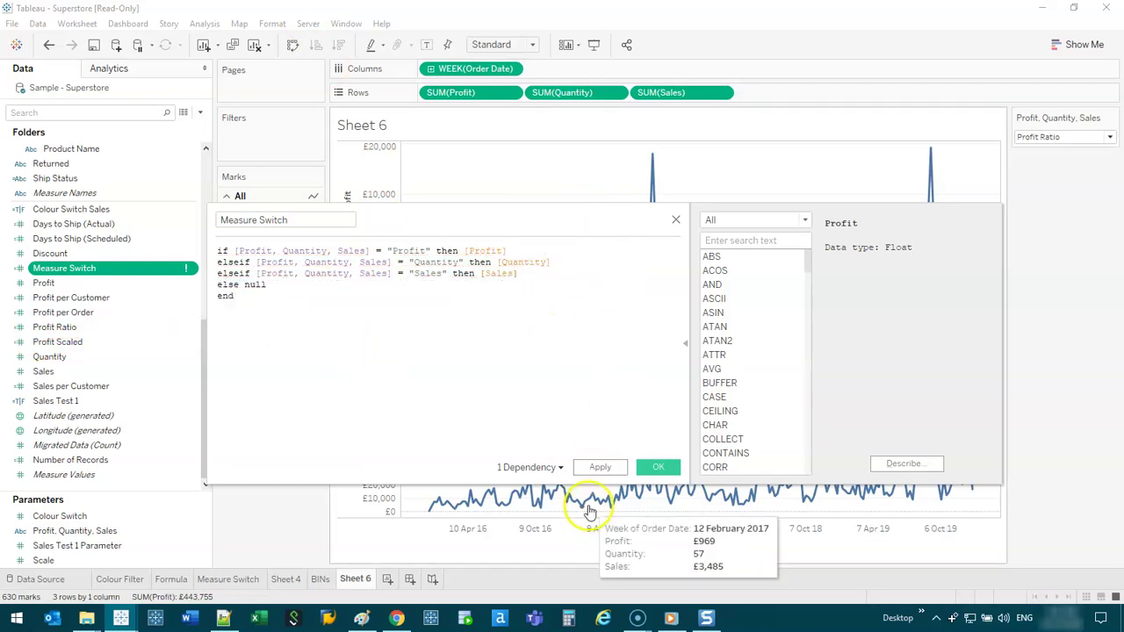
pyautogui.click(676, 220)
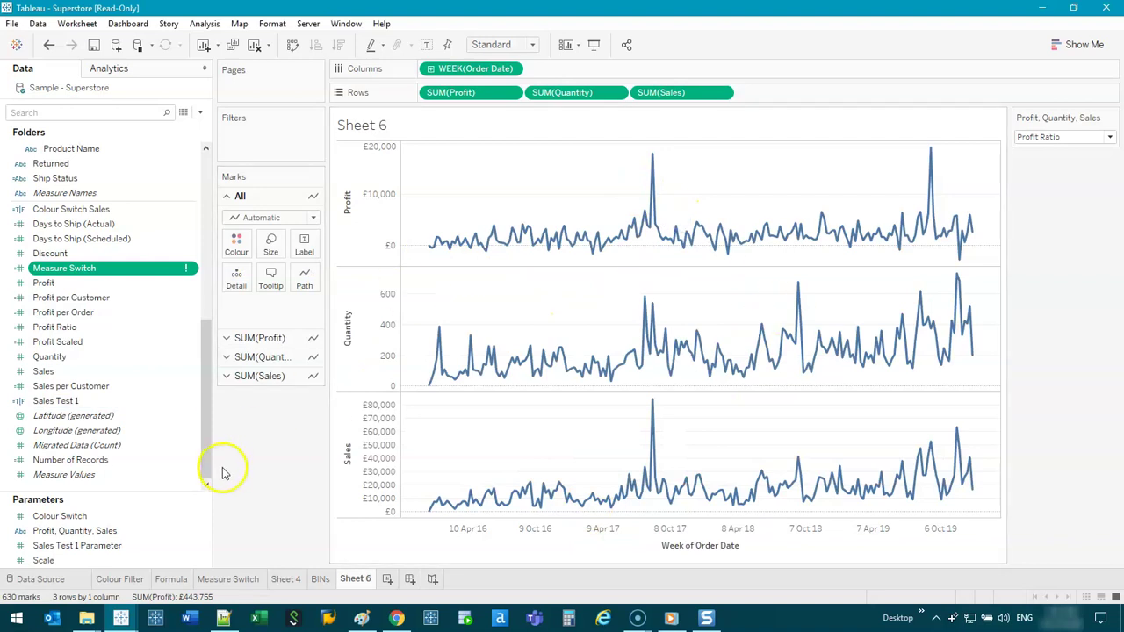
# Step: On the BINs sheet, build a labelled bar chart of Sales by Product Name, sorted by sales in descending order
pyautogui.click(321, 579)
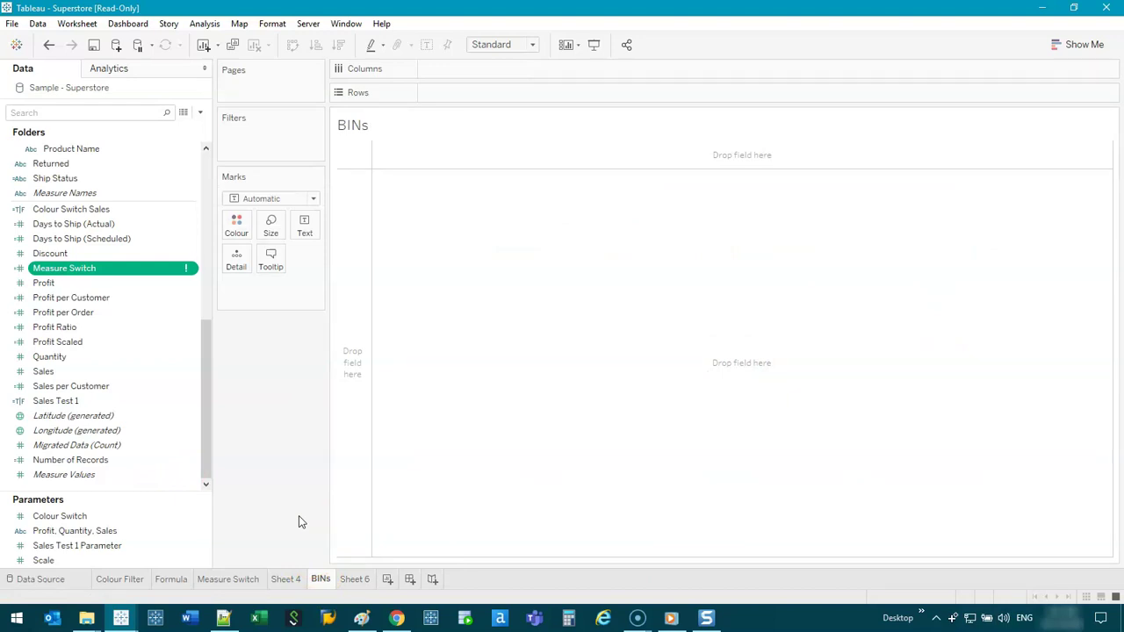
pyautogui.scroll(7, 20, 378)
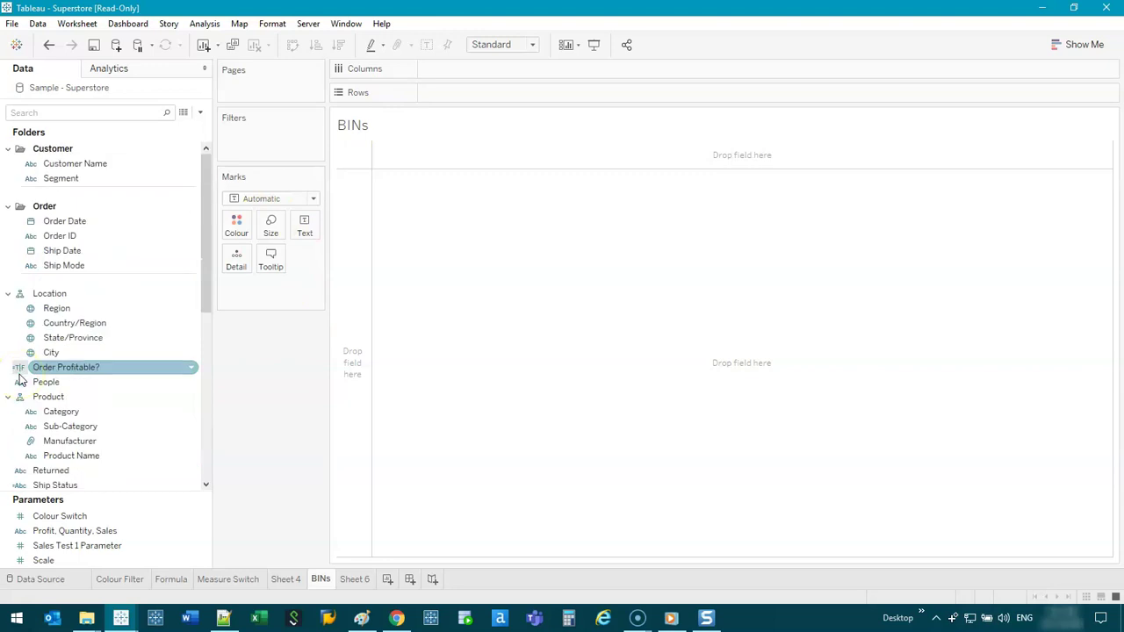
pyautogui.scroll(-4, 103, 228)
pyautogui.moveTo(77, 296); pyautogui.dragTo(351, 272)
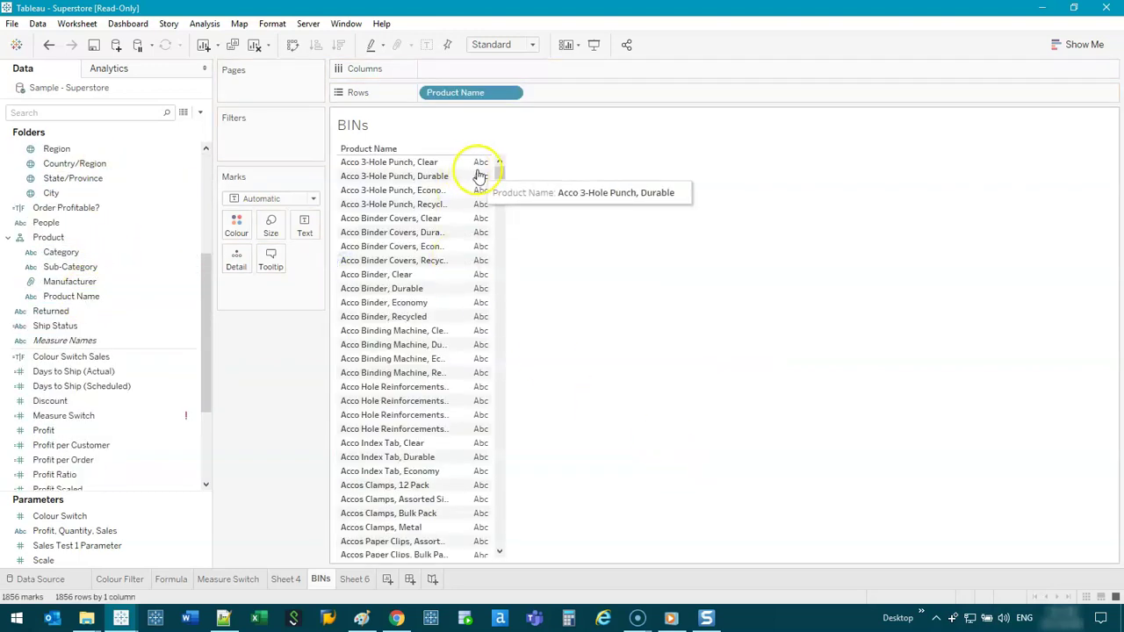
pyautogui.scroll(-3, 84, 435)
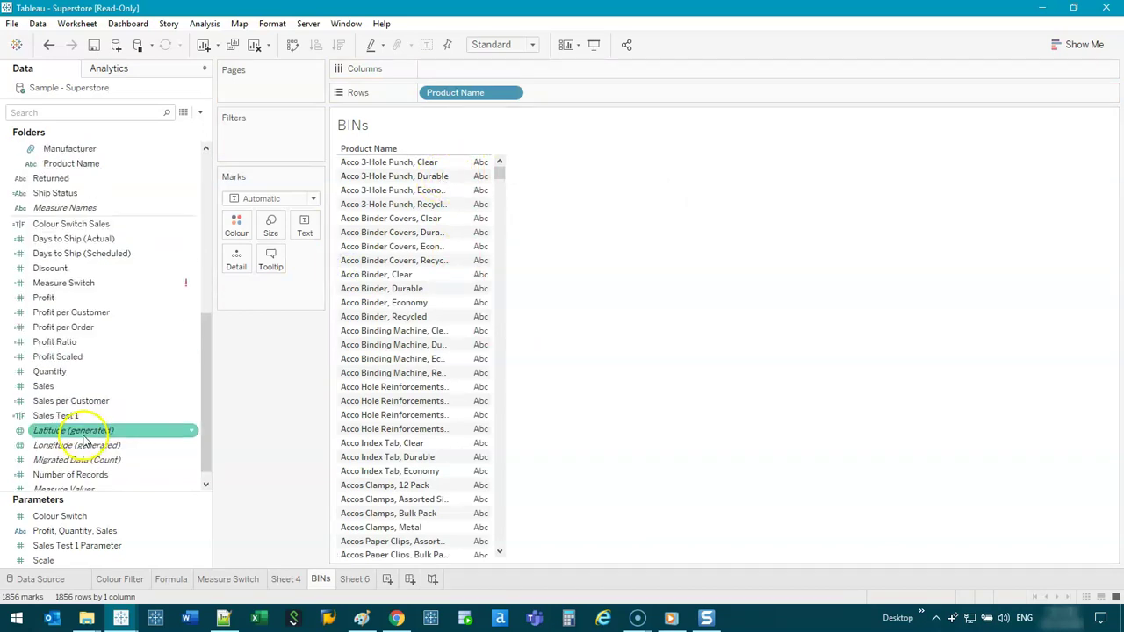
pyautogui.moveTo(77, 387); pyautogui.dragTo(456, 69)
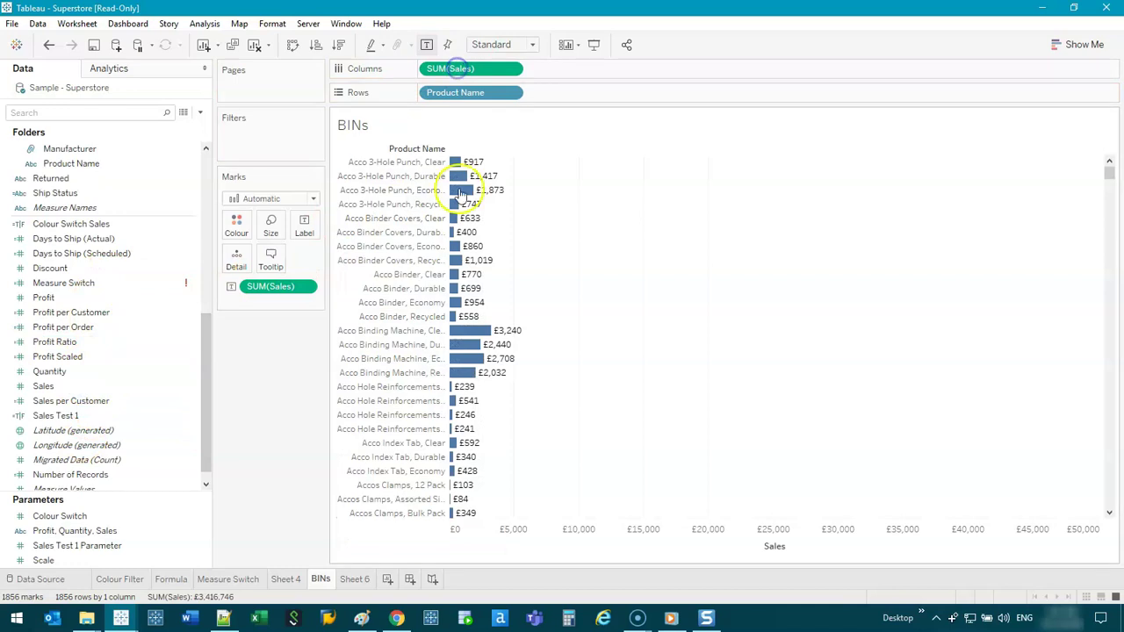
pyautogui.click(793, 546)
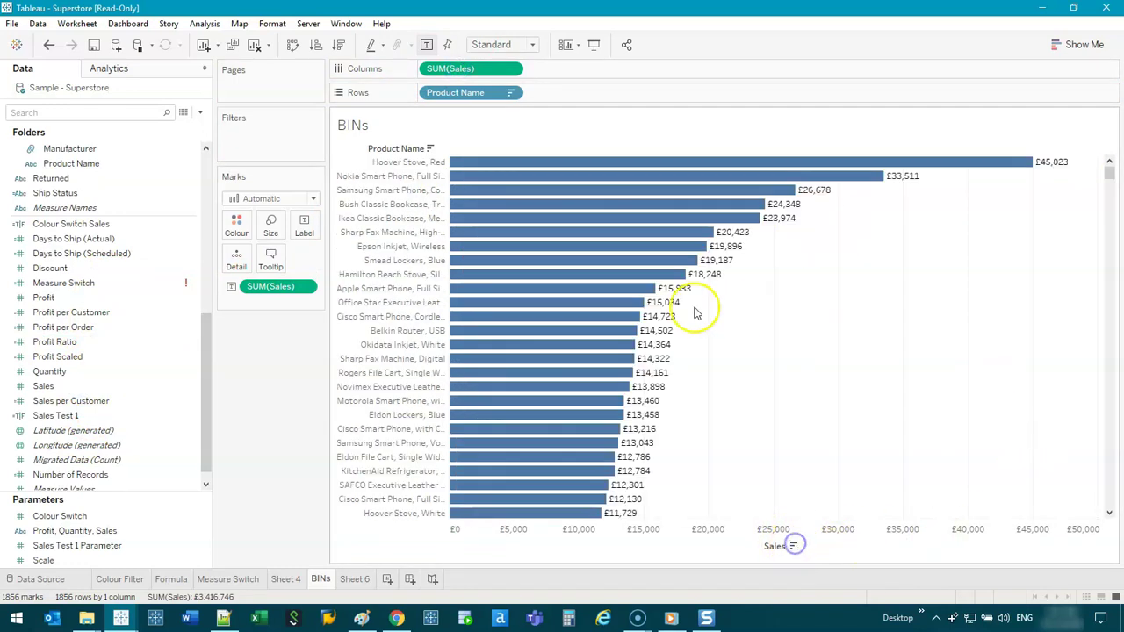
# Step: Widen the Product Name label area of the BINs chart so more of each name fits
pyautogui.moveTo(1109, 170)
pyautogui.mouseDown()
pyautogui.moveTo(1102, 469)
pyautogui.moveTo(1111, 502)
pyautogui.moveTo(1117, 159)
pyautogui.mouseUp()
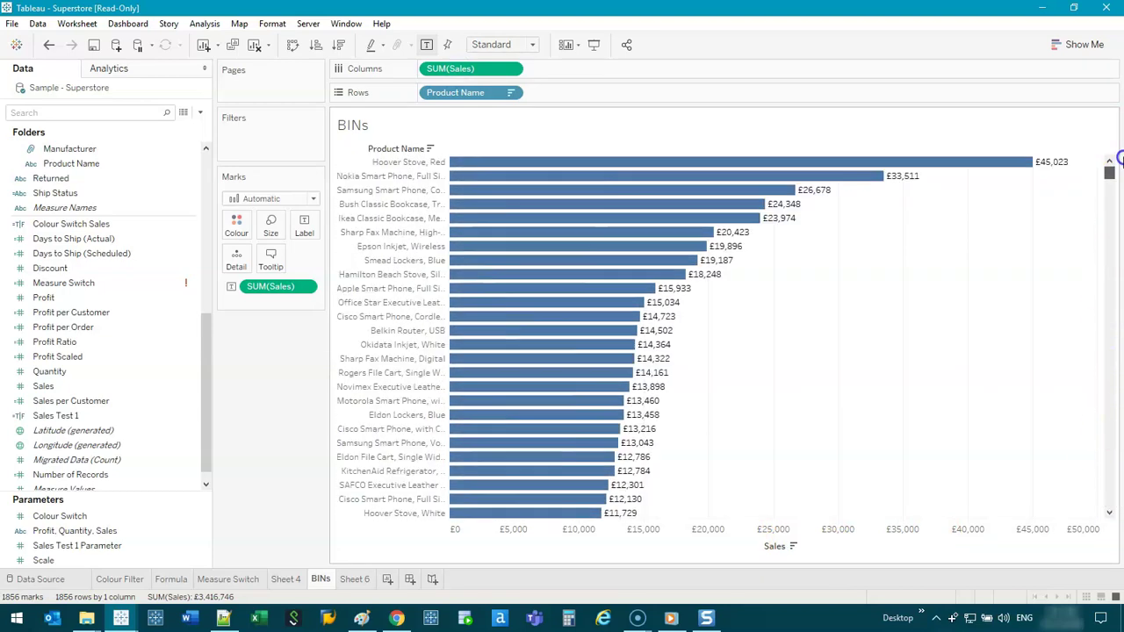
pyautogui.moveTo(782, 171)
pyautogui.moveTo(456, 207)
pyautogui.moveTo(449, 201); pyautogui.dragTo(497, 268)
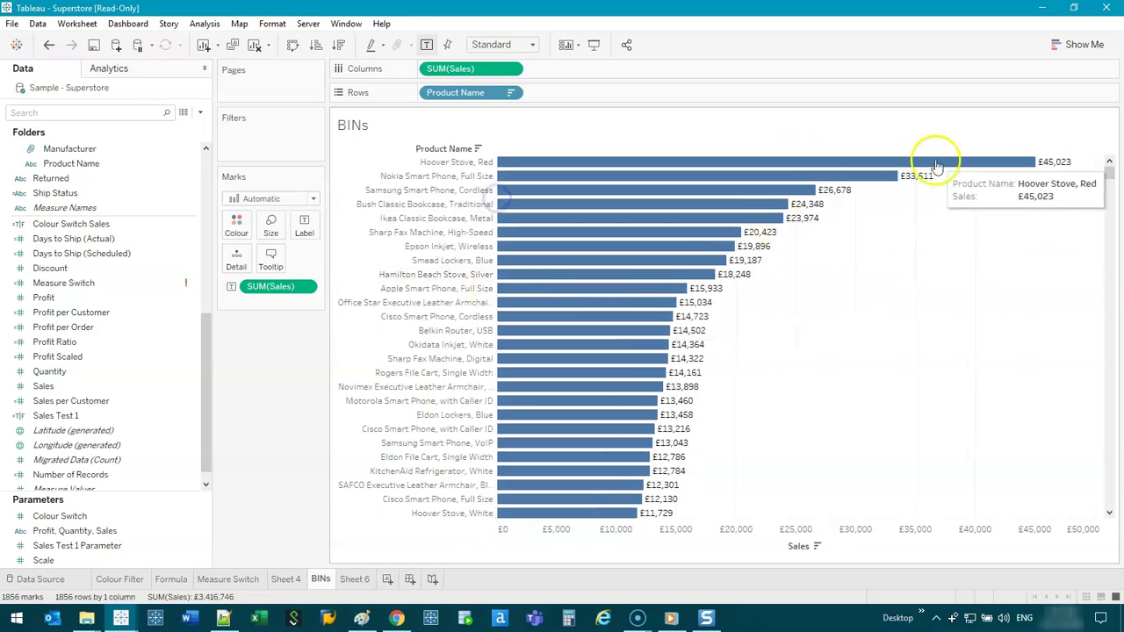
# Step: Highlight successive groups of bars with similar sales, from the highest sellers downwards, and clear the selection
pyautogui.moveTo(849, 203); pyautogui.dragTo(710, 147)
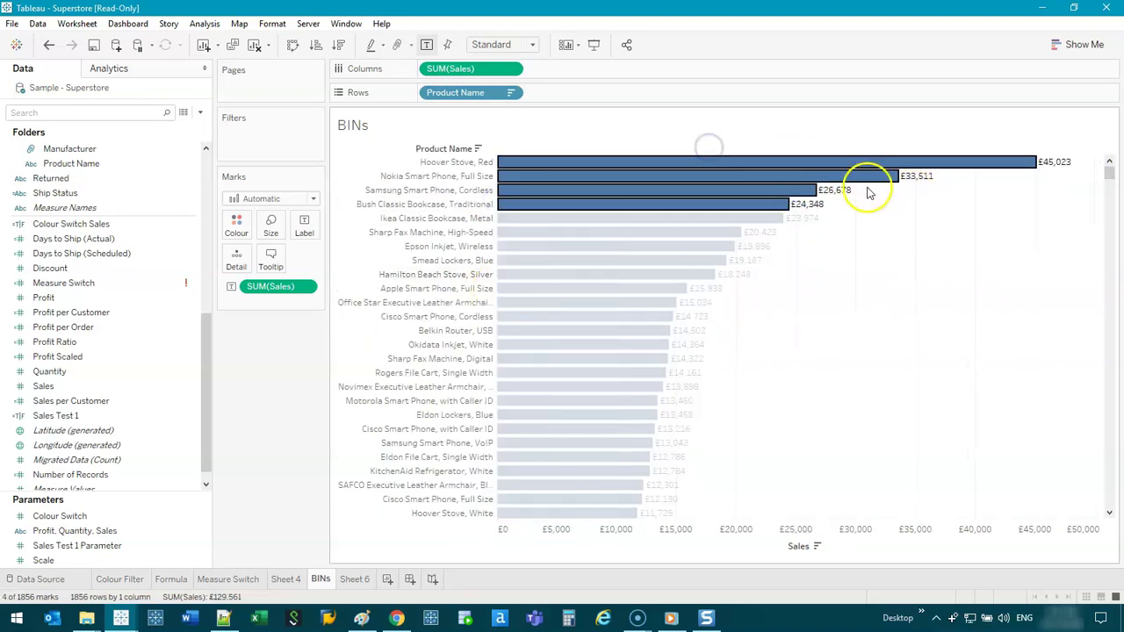
pyautogui.moveTo(828, 230); pyautogui.dragTo(670, 281)
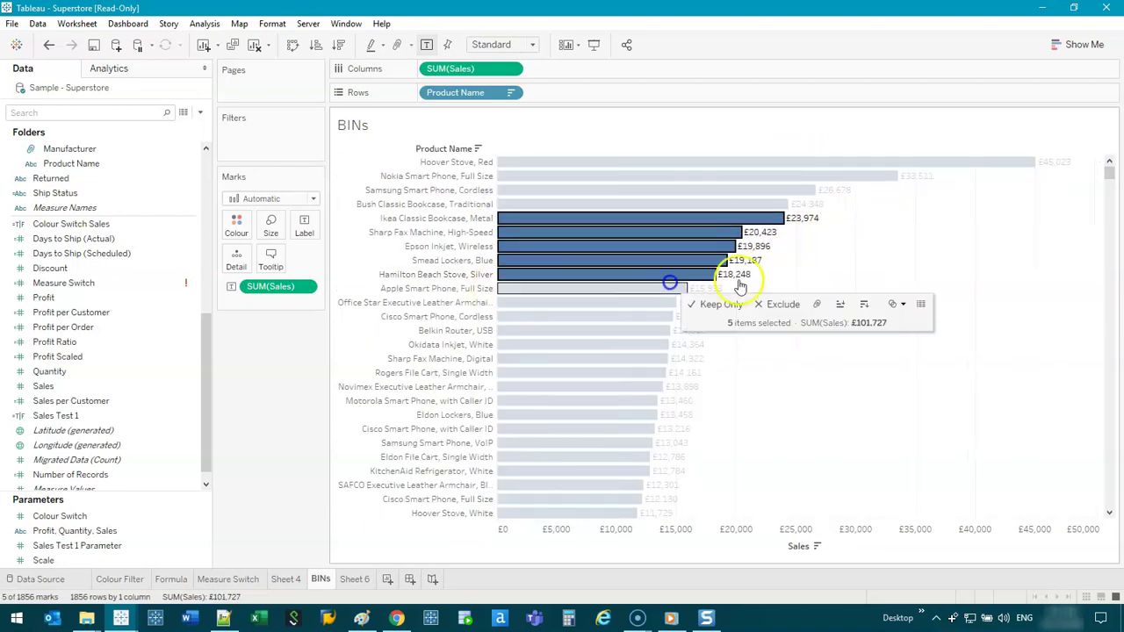
pyautogui.moveTo(818, 288); pyautogui.dragTo(646, 397)
pyautogui.click(851, 326)
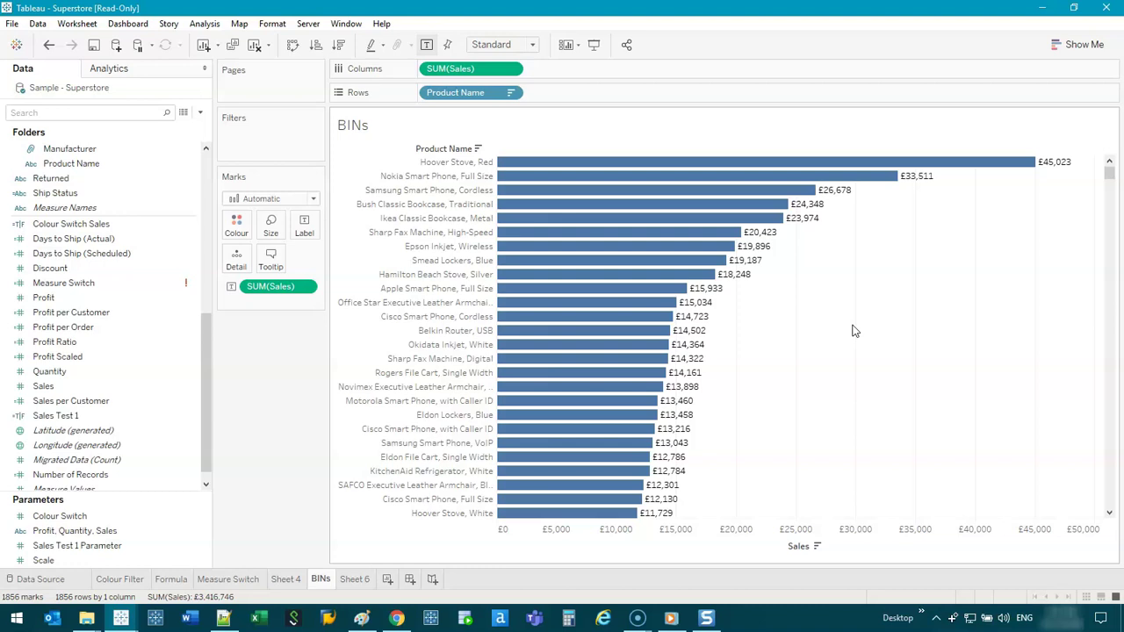
# Step: Add a new worksheet and create a bin field named Sales (bin) from Sales with a bin size of 175
pyautogui.click(387, 579)
pyautogui.click(110, 420)
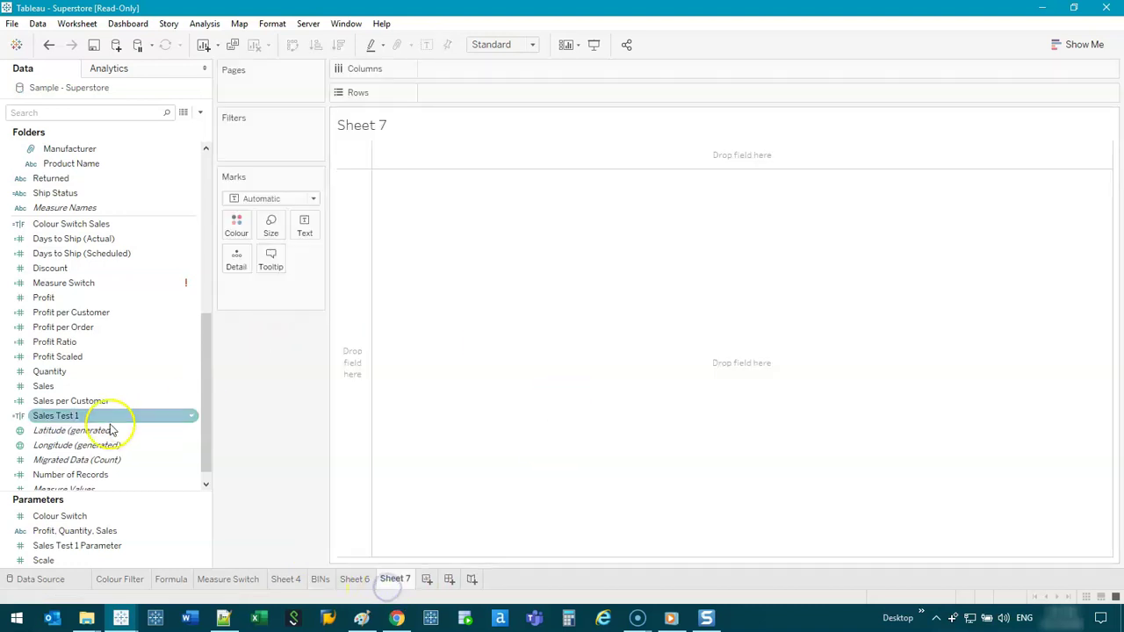
pyautogui.rightClick(44, 387)
pyautogui.moveTo(108, 218)
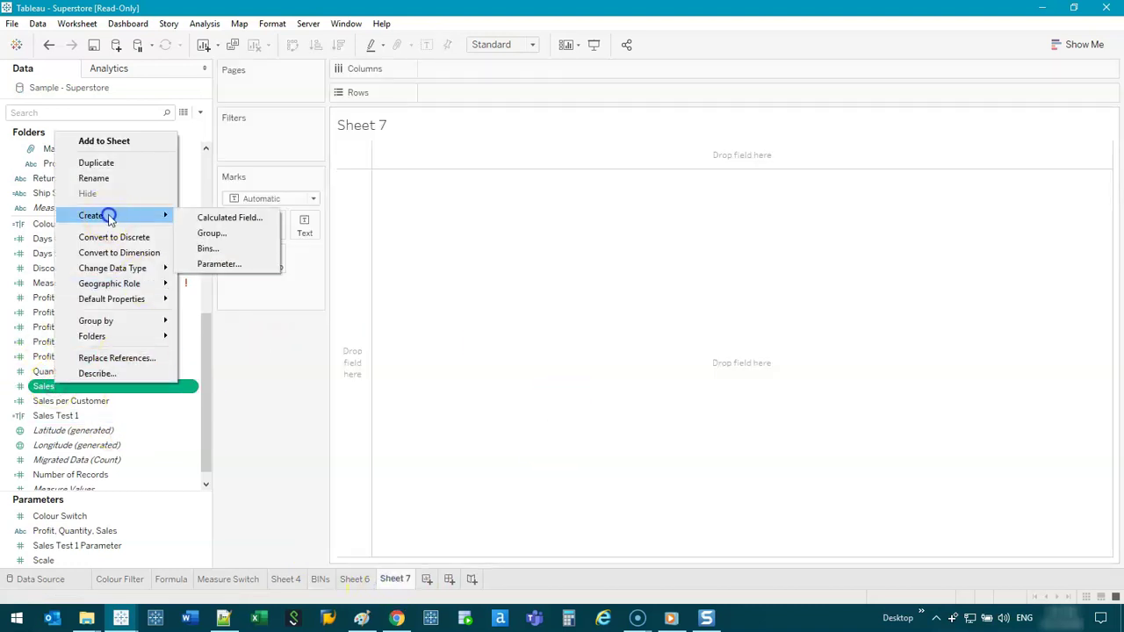
pyautogui.click(227, 248)
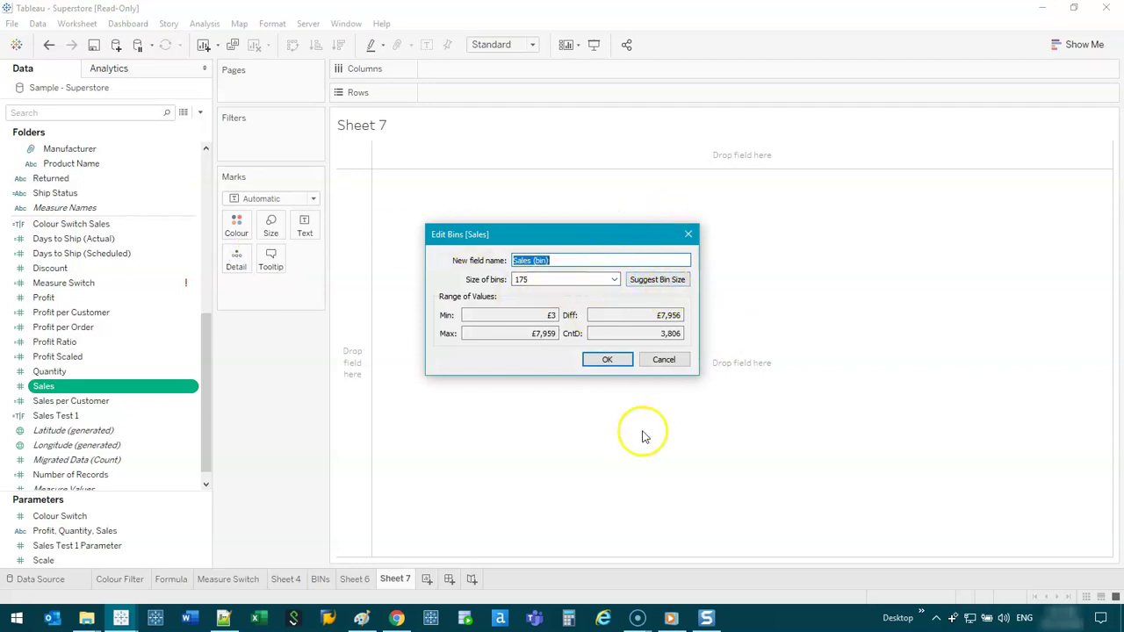
pyautogui.click(609, 361)
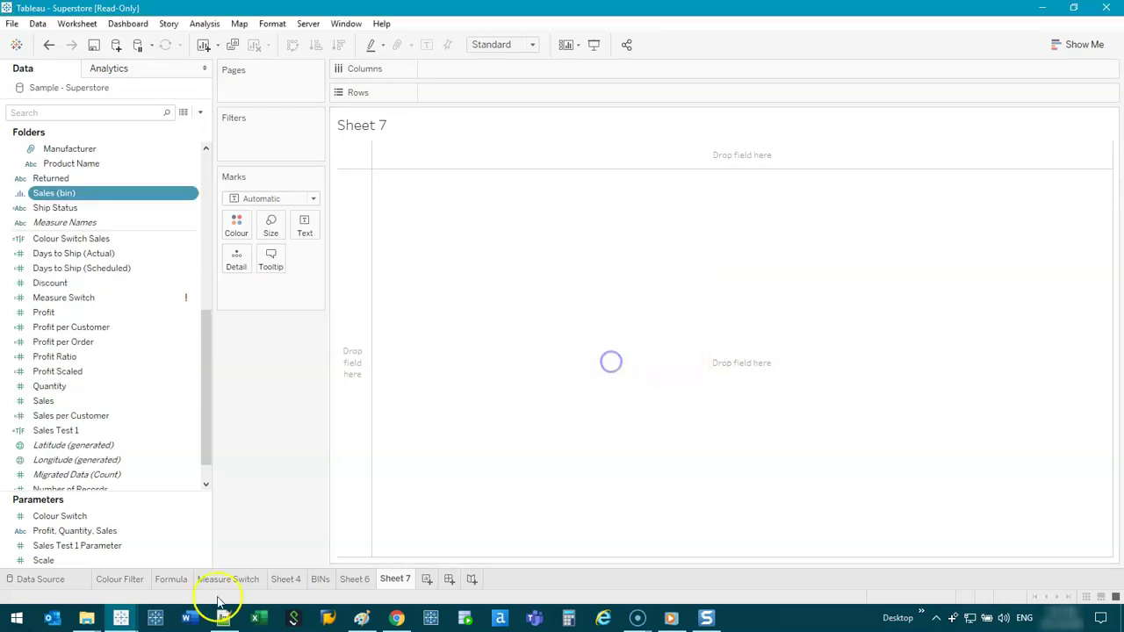
# Step: Chart the count of Product Name for each Sales (bin), and swap rows and columns to get vertical bars
pyautogui.doubleClick(79, 193)
pyautogui.moveTo(444, 176)
pyautogui.mouseDown()
pyautogui.moveTo(454, 258)
pyautogui.moveTo(437, 269)
pyautogui.moveTo(427, 163)
pyautogui.mouseUp()
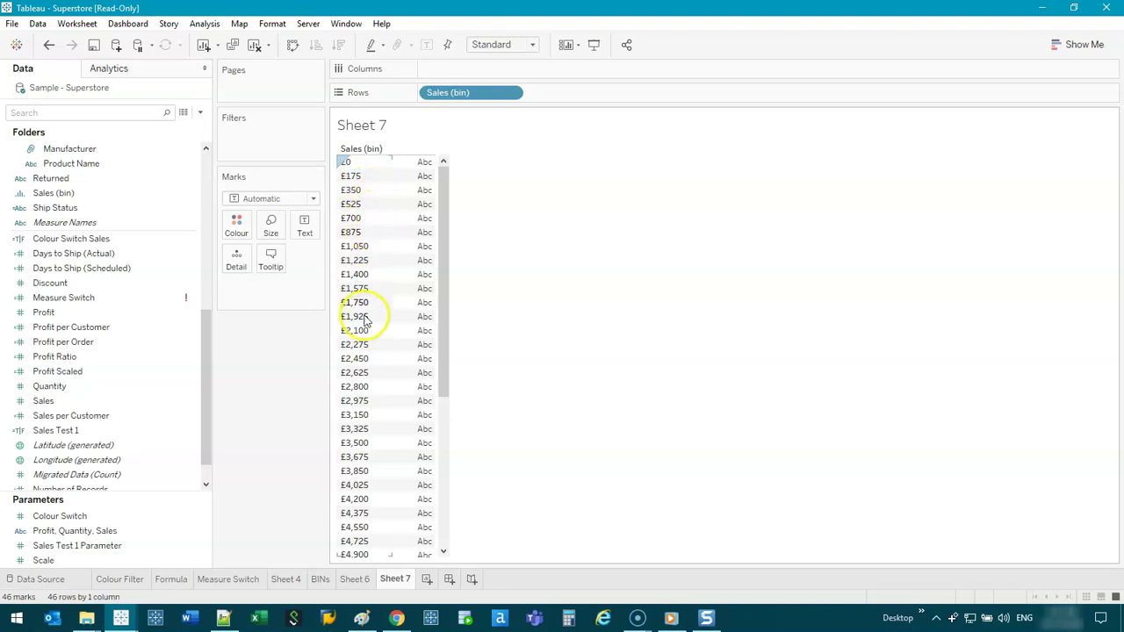
pyautogui.scroll(2, 105, 331)
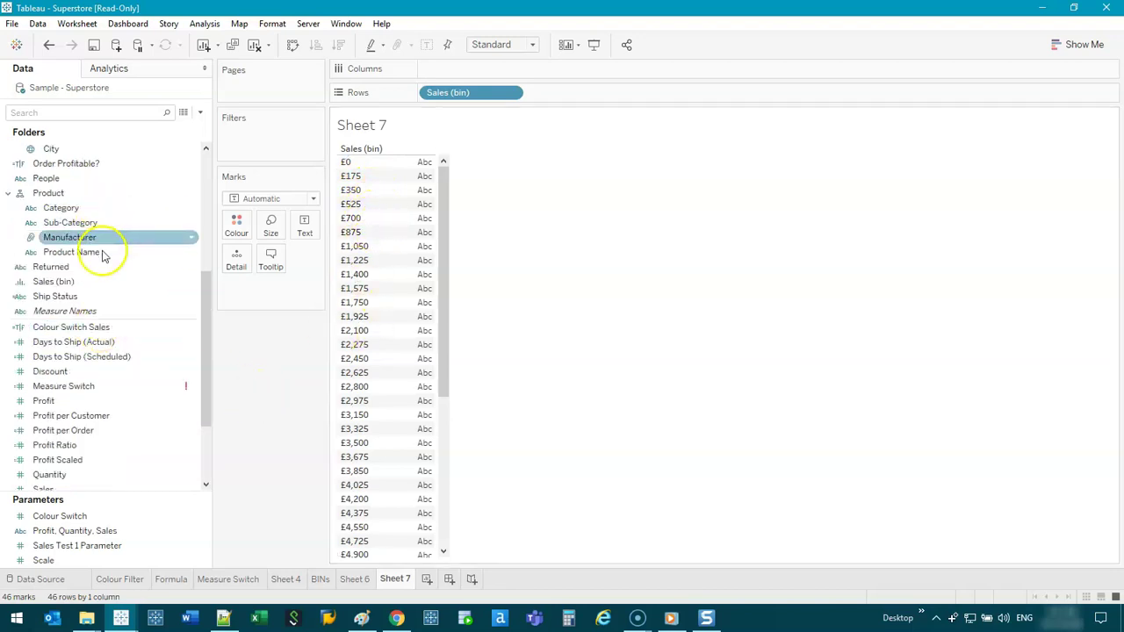
pyautogui.moveTo(71, 261); pyautogui.dragTo(471, 73)
pyautogui.doubleClick(544, 312)
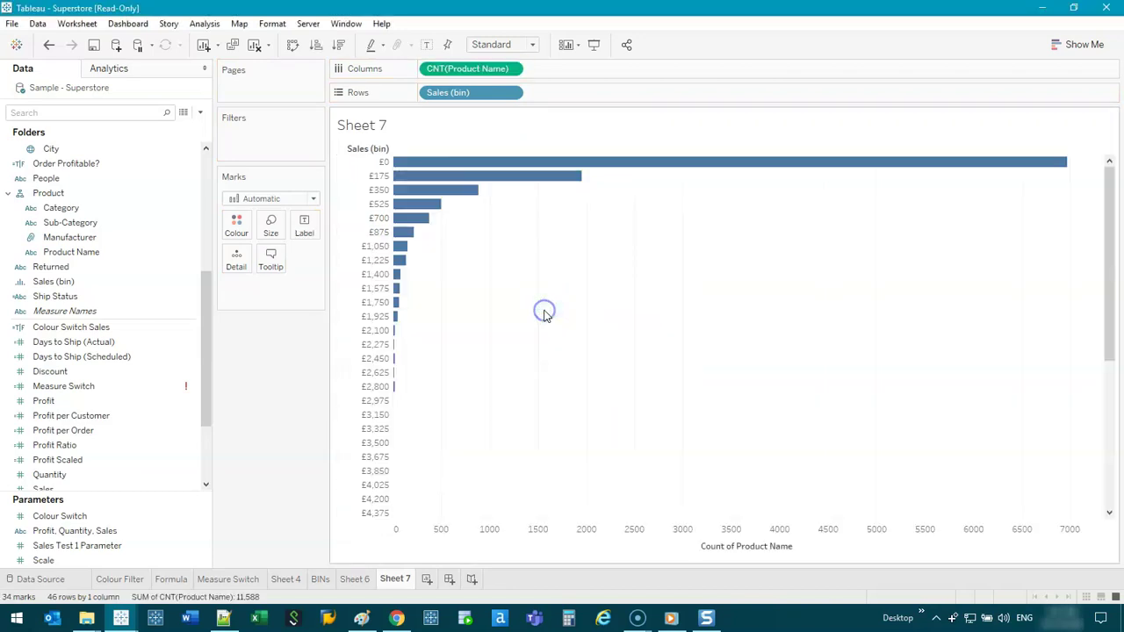
pyautogui.click(295, 45)
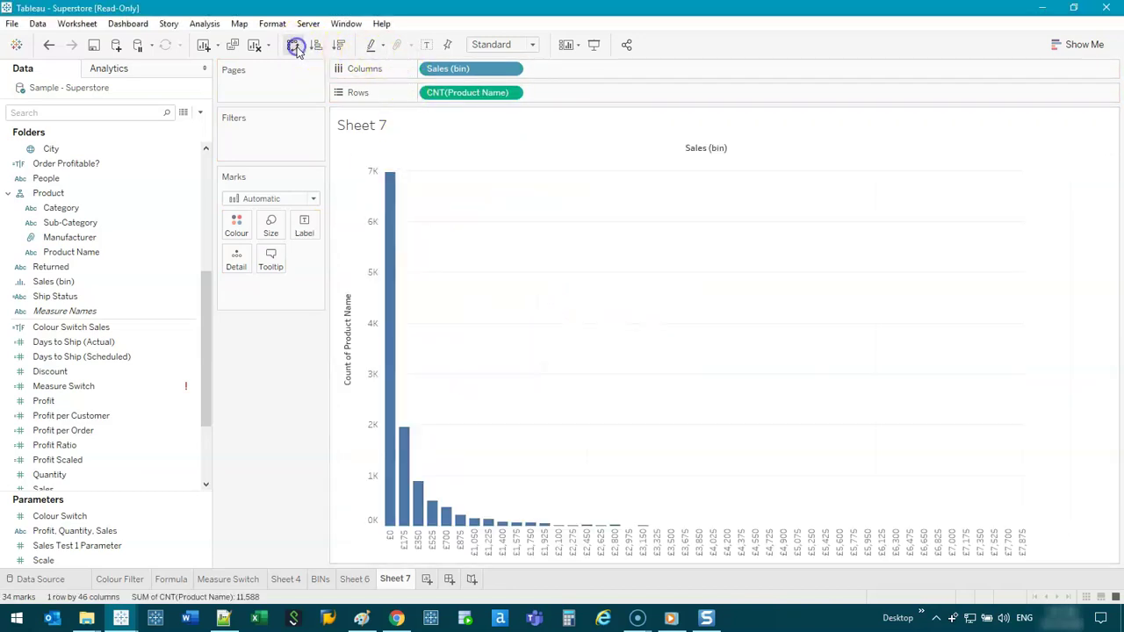
pyautogui.moveTo(390, 215)
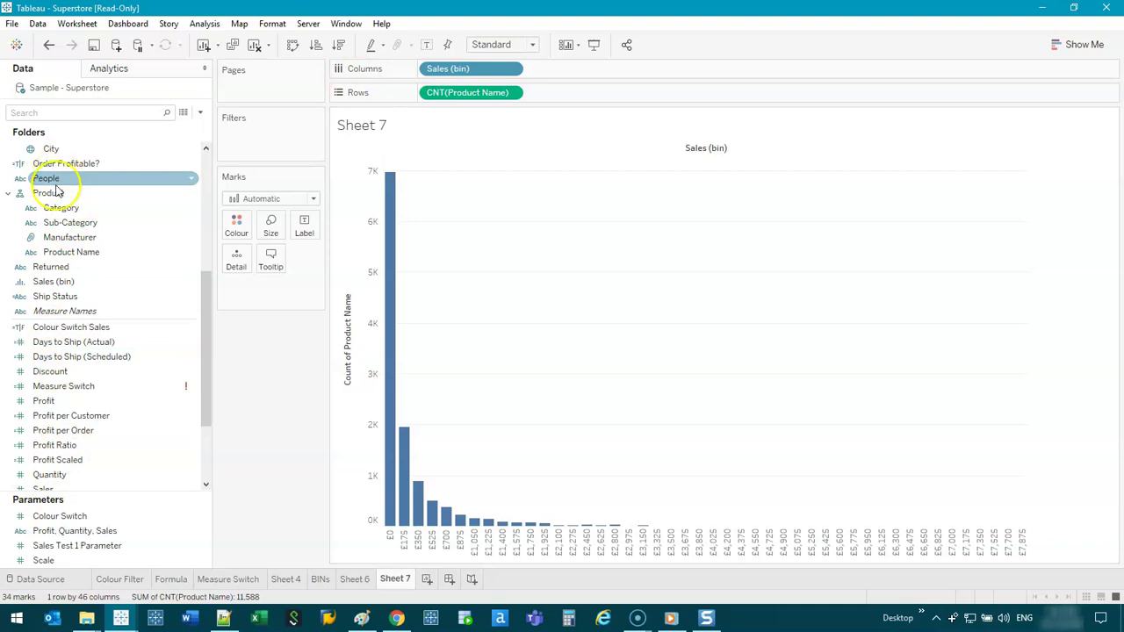
# Step: Edit the Sales (bin) field and set its bin size to 500
pyautogui.rightClick(57, 281)
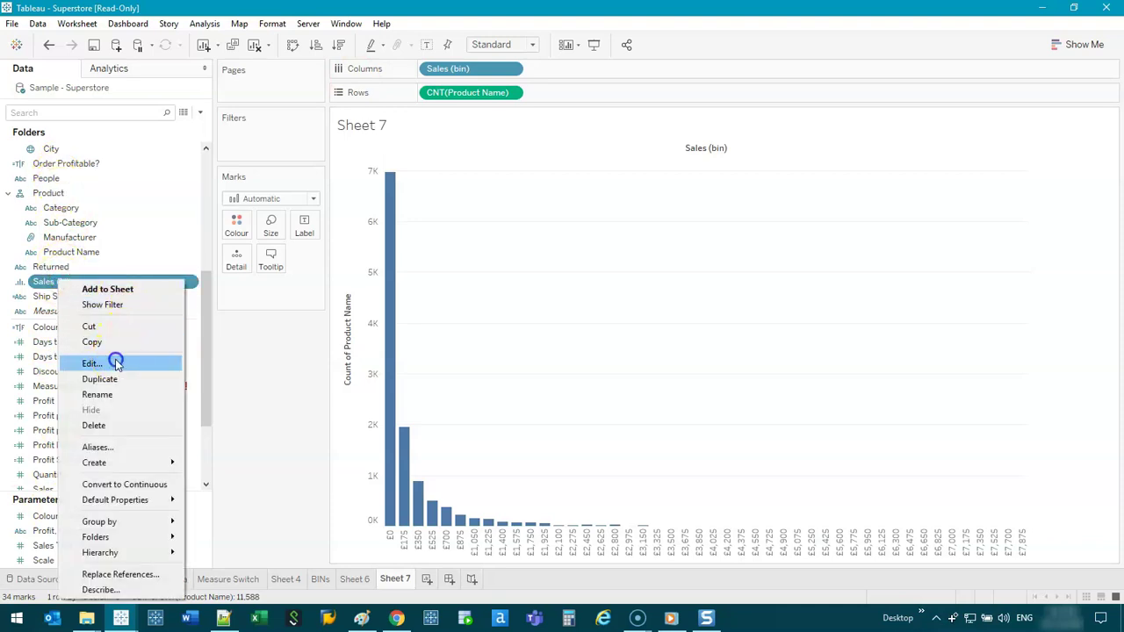
pyautogui.click(115, 363)
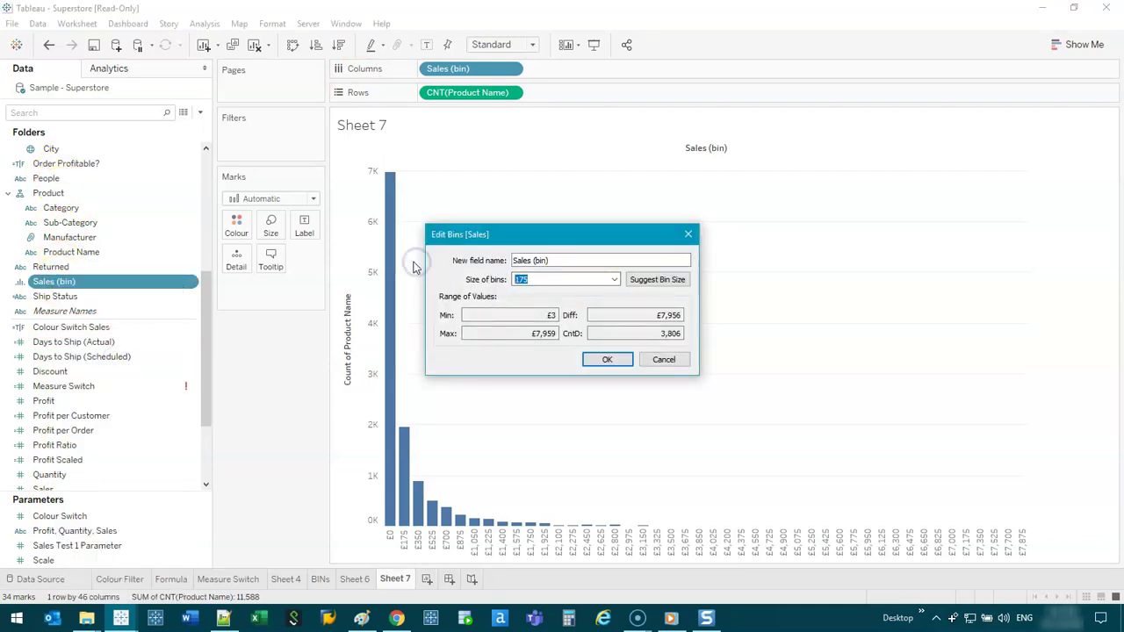
pyautogui.click(607, 359)
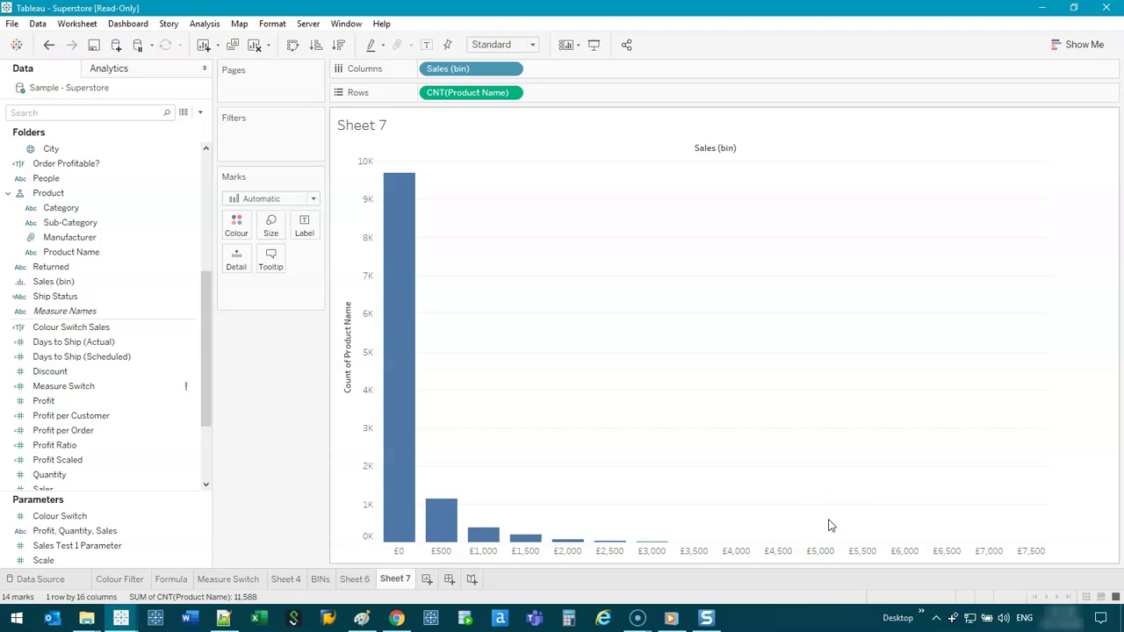
# Step: Start a new parameter based on Sales Test 1 Parameter, name it Bin Control and set its current value to 200
pyautogui.rightClick(167, 545)
pyautogui.moveTo(231, 456)
pyautogui.click(337, 473)
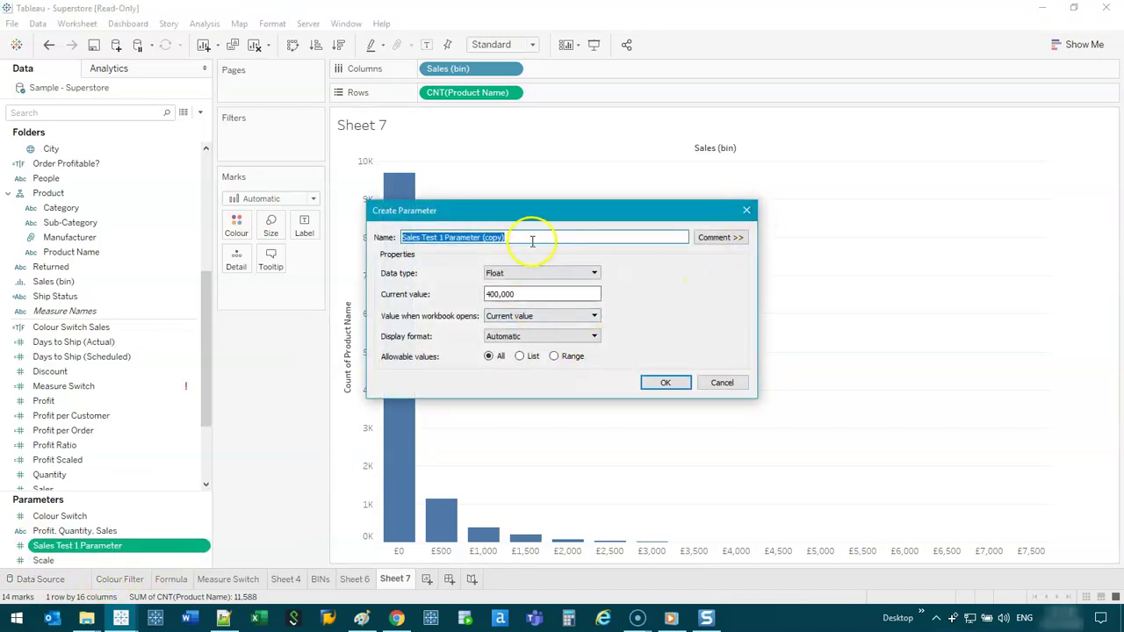
pyautogui.write('Bin Control')
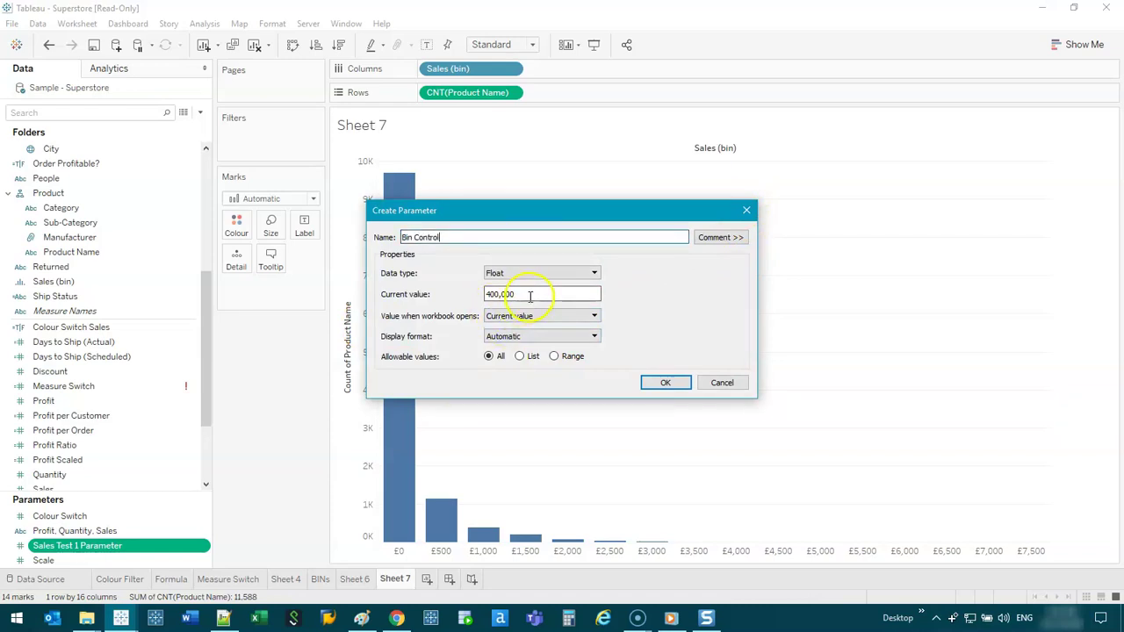
pyautogui.moveTo(530, 296); pyautogui.dragTo(481, 295)
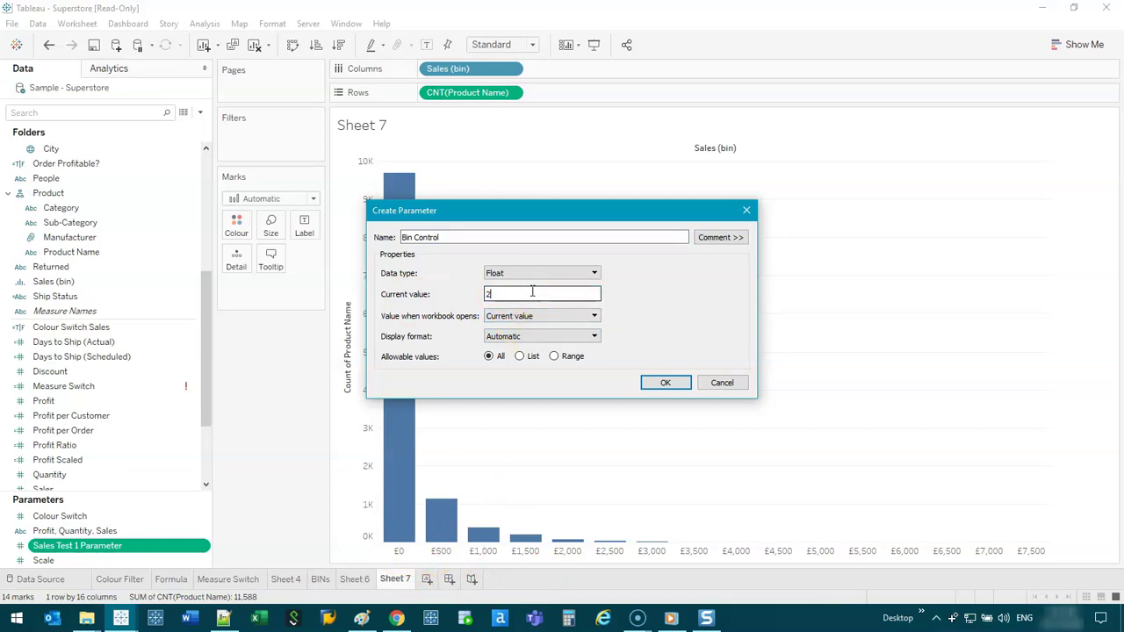
pyautogui.press('Tab')
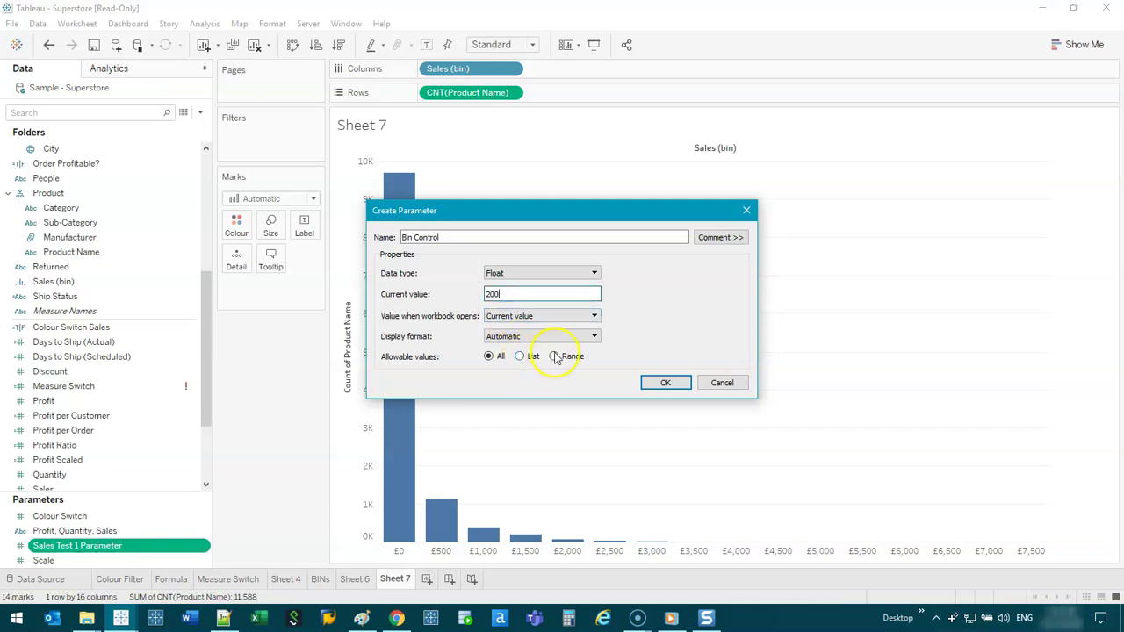
# Step: Restrict the Bin Control parameter to a range from 100 to 2,000 with a step size of 100, and create it
pyautogui.click(554, 356)
pyautogui.click(409, 399)
pyautogui.click(410, 419)
pyautogui.click(407, 440)
pyautogui.doubleClick(484, 398)
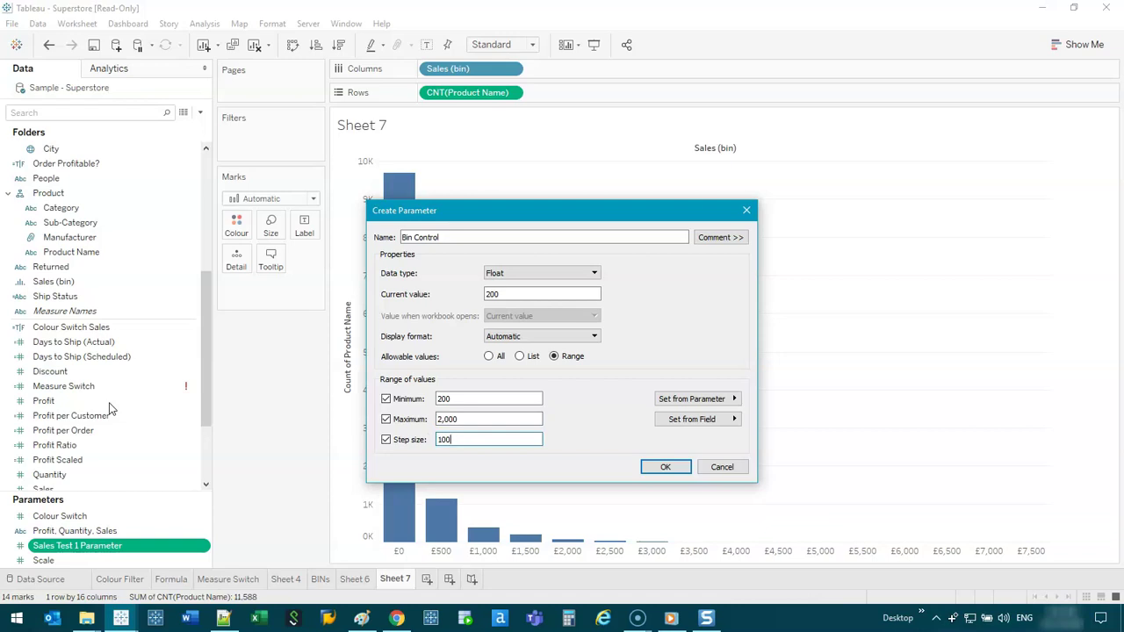
pyautogui.moveTo(481, 399); pyautogui.dragTo(395, 387)
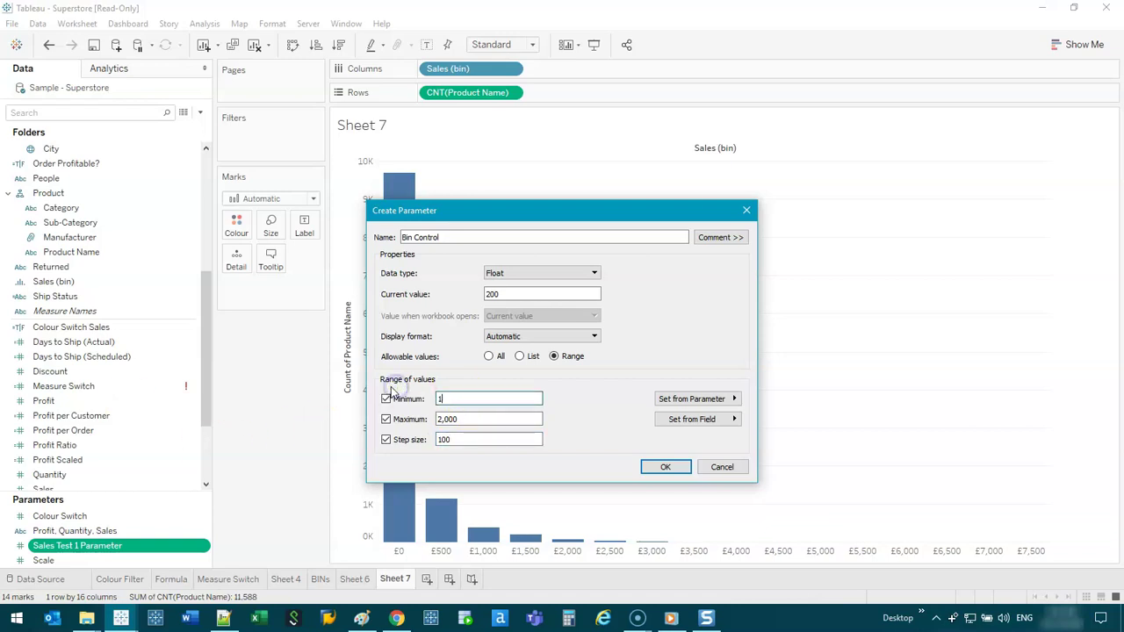
pyautogui.write('100')
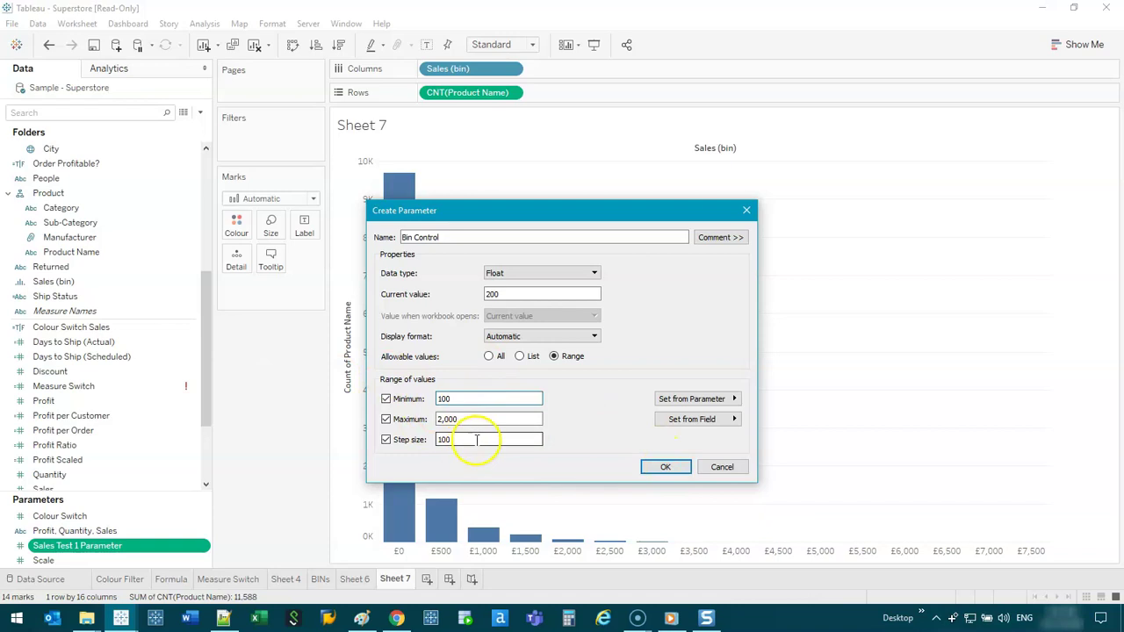
pyautogui.click(677, 466)
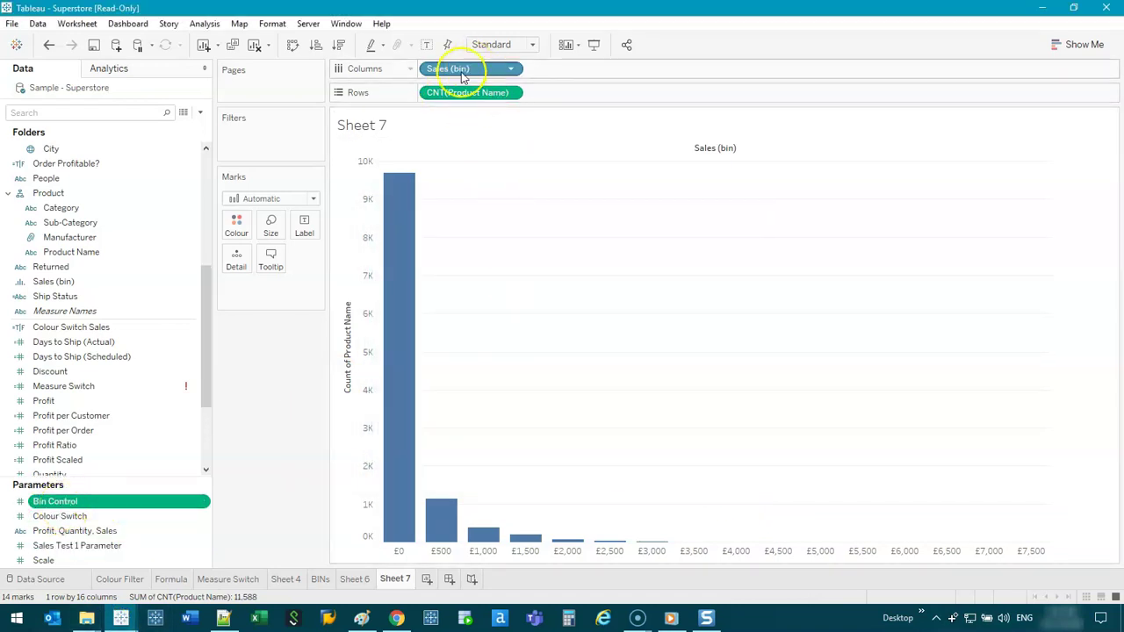
# Step: Edit the Sales (bin) field so its bin size is taken from the Bin Control parameter
pyautogui.click(63, 281)
pyautogui.rightClick(63, 281)
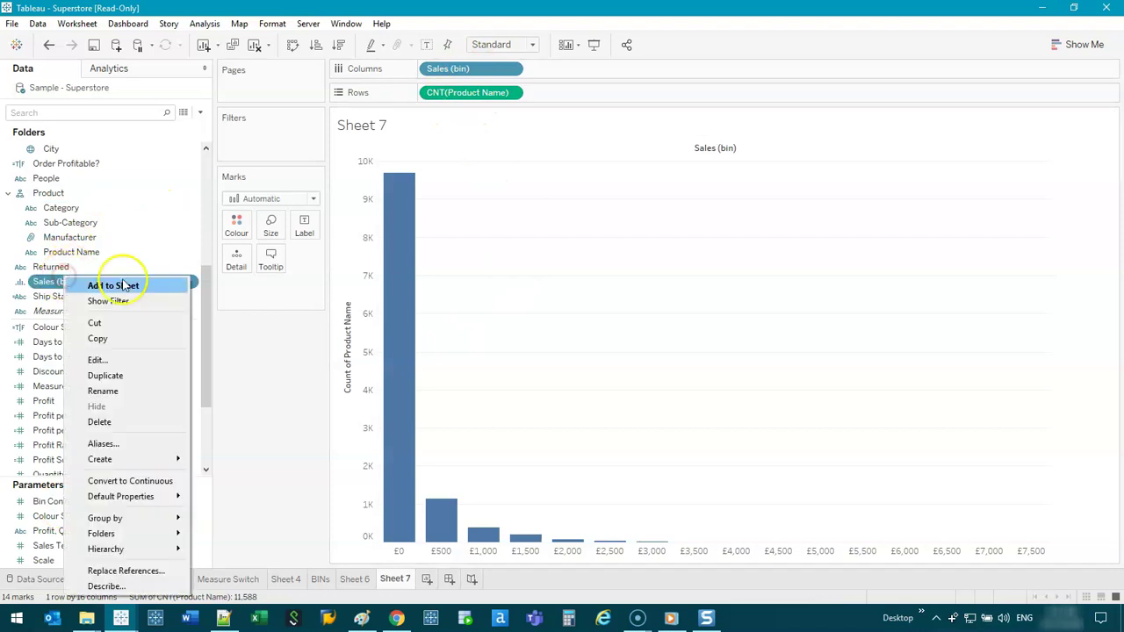
pyautogui.click(125, 358)
pyautogui.click(545, 279)
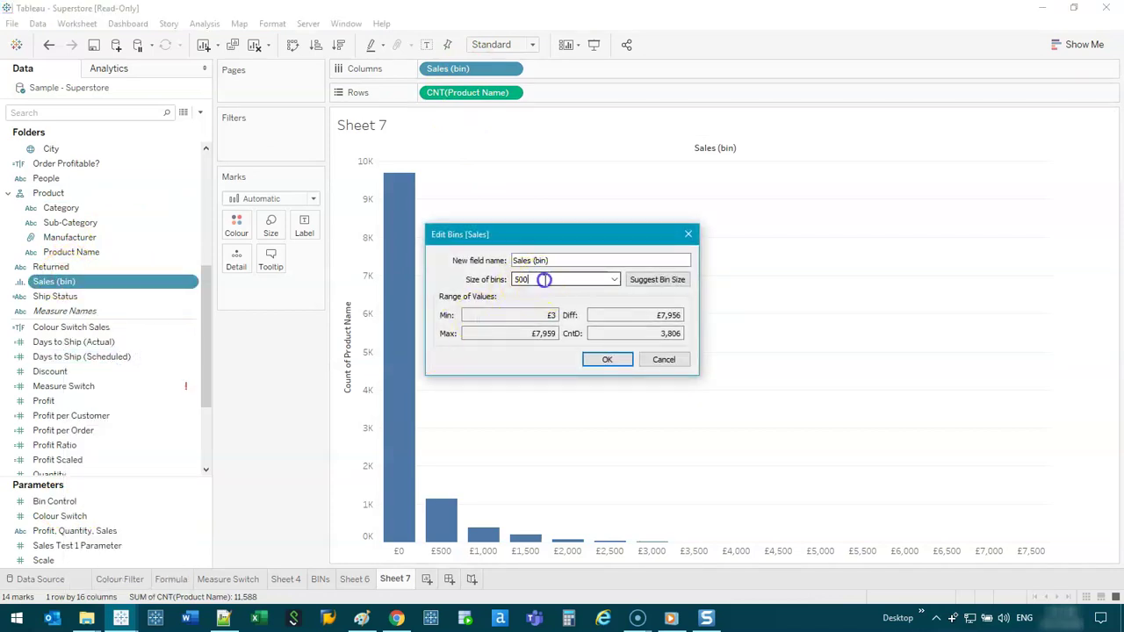
pyautogui.click(614, 279)
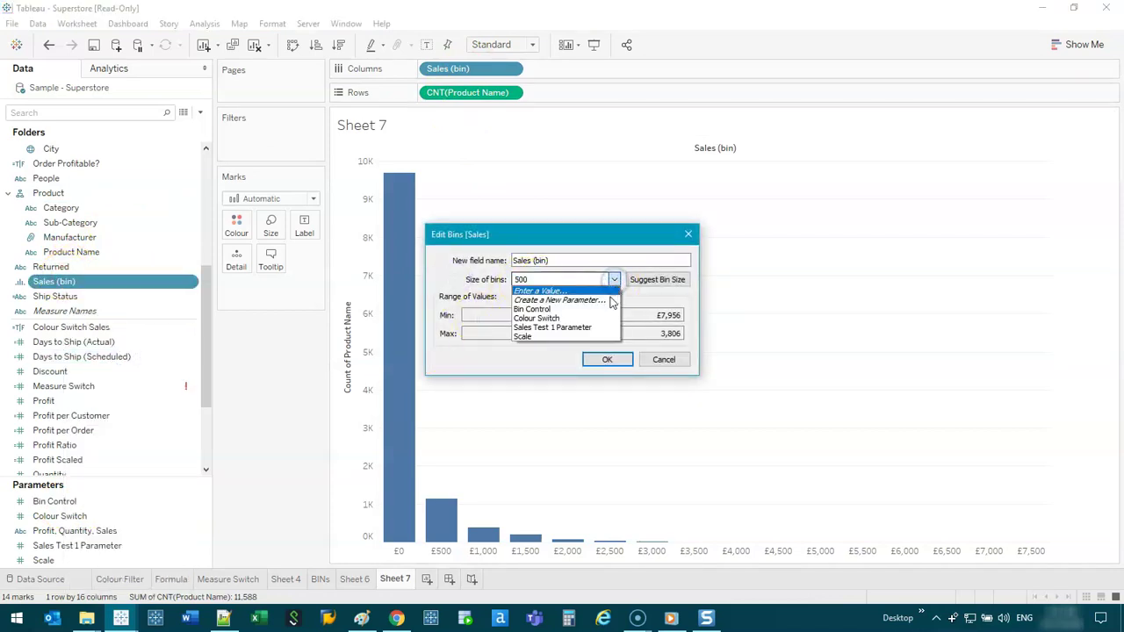
pyautogui.click(604, 312)
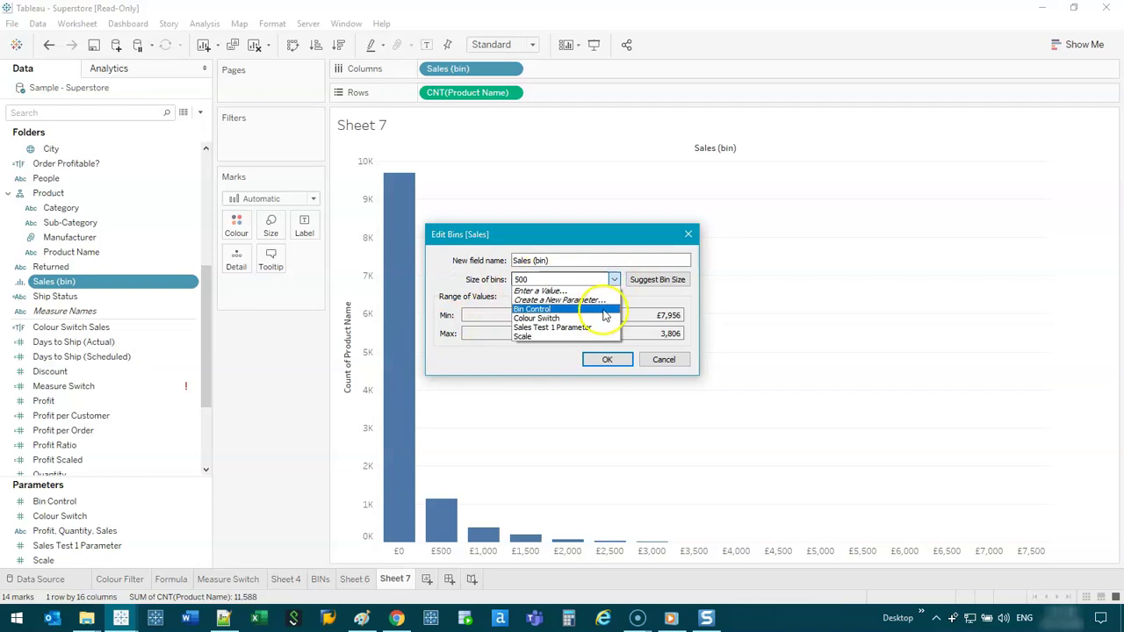
pyautogui.click(606, 359)
# Step: Show the Bin Control parameter control beside the histogram
pyautogui.click(69, 445)
pyautogui.click(35, 500)
pyautogui.rightClick(54, 501)
pyautogui.click(149, 270)
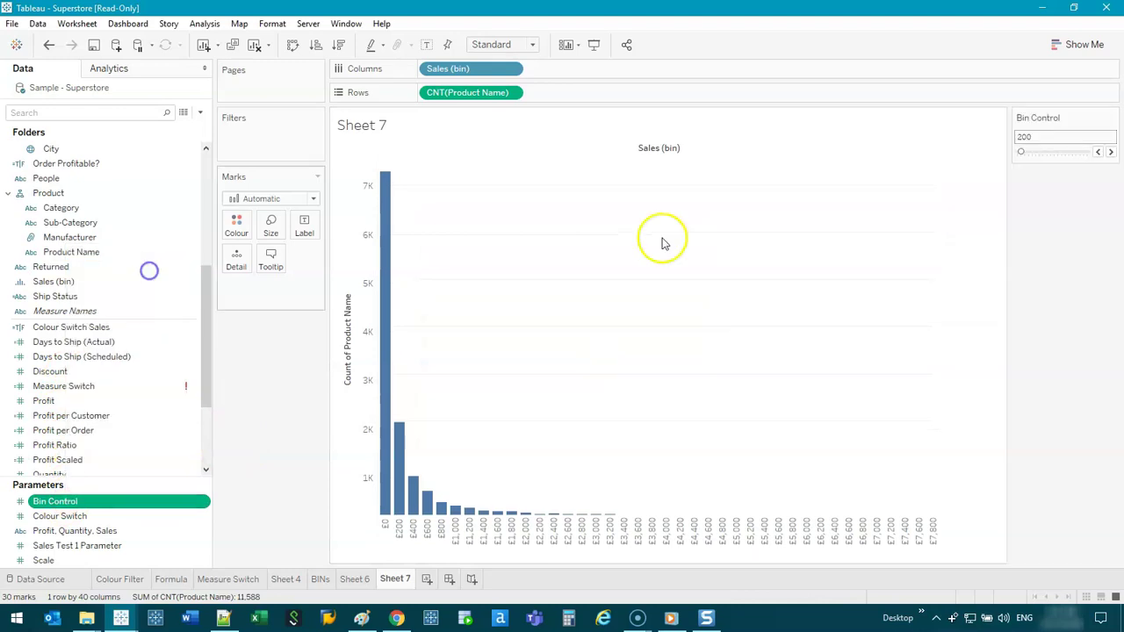
# Step: Step the Bin Control value up to 800 to widen the histogram's bins
pyautogui.click(1111, 152)
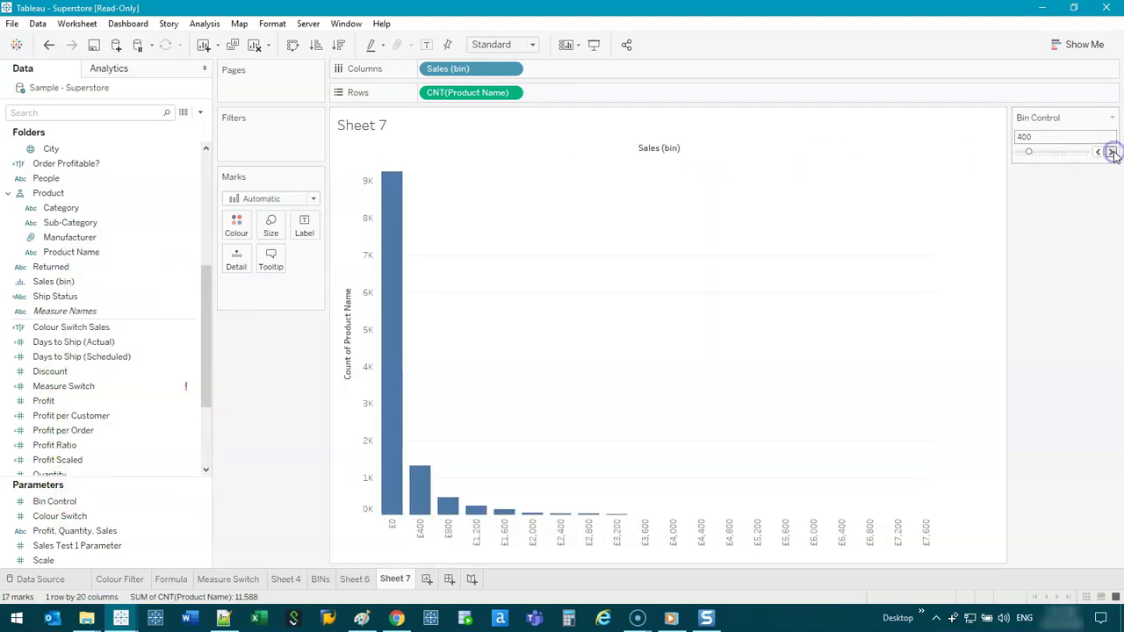
pyautogui.click(1112, 151)
pyautogui.click(1112, 152)
pyautogui.click(1112, 152)
pyautogui.click(1112, 152)
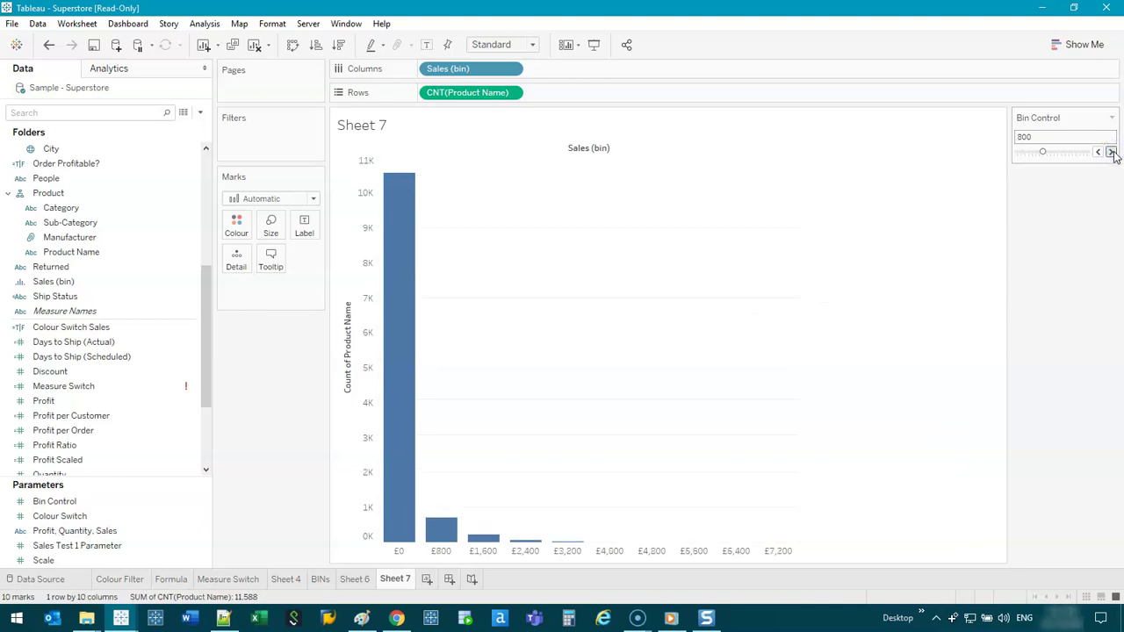